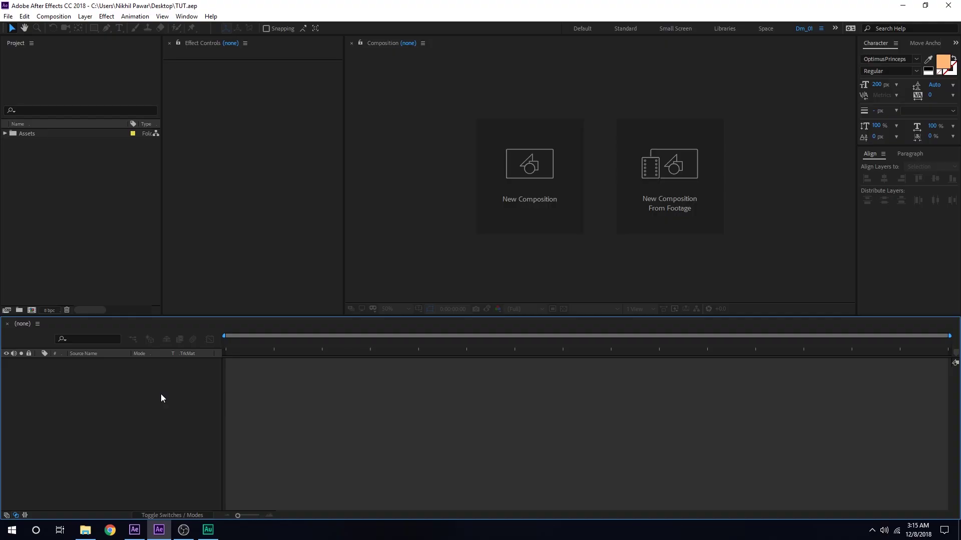
# Create a 1920 × 1080 composition named Main with a frame rate of 30 fps and a 10-second duration
pyautogui.click(540, 179)
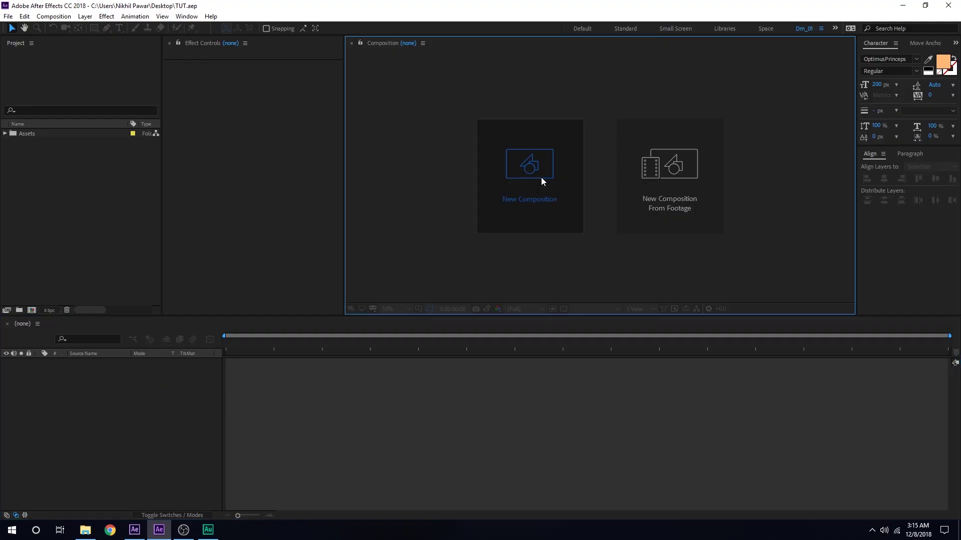
pyautogui.moveTo(463, 82); pyautogui.dragTo(399, 64)
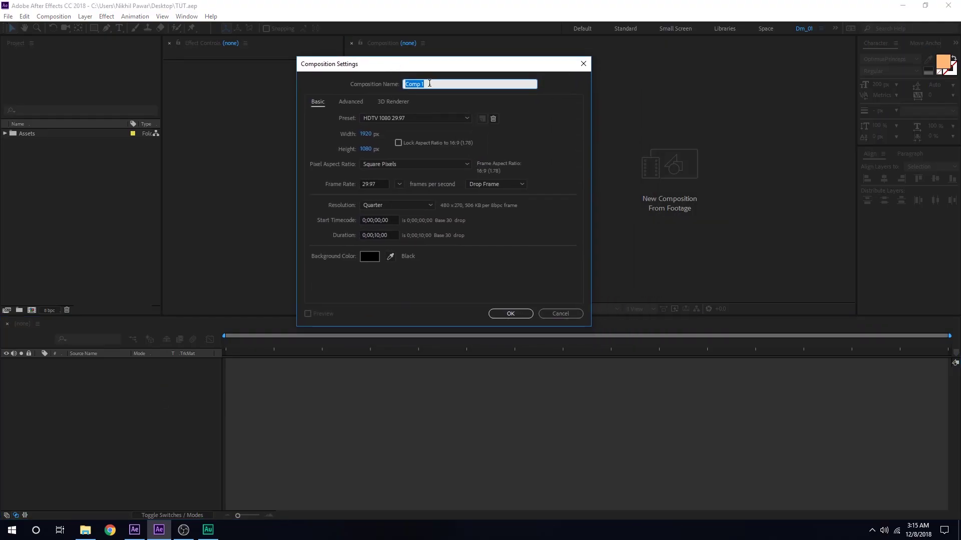
pyautogui.write('Main')
pyautogui.click(400, 184)
pyautogui.click(411, 273)
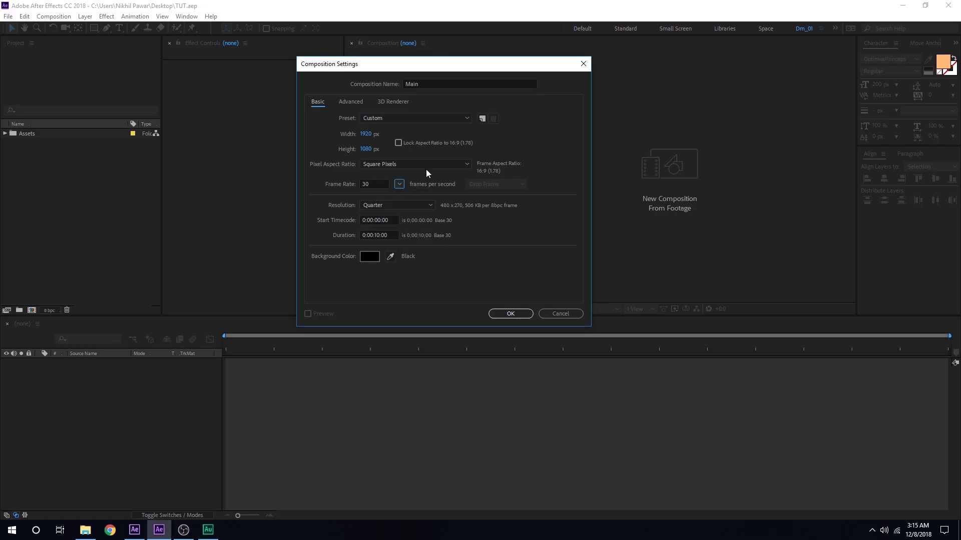
pyautogui.click(504, 313)
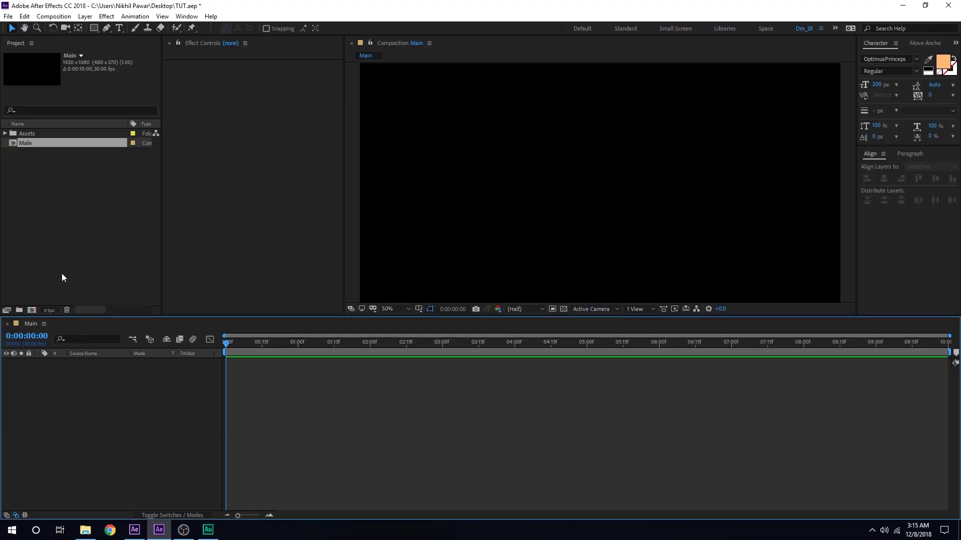
# Create a second 1920 × 1080, 30 fps, 10-second composition named Title
pyautogui.click(61, 277)
pyautogui.click(31, 310)
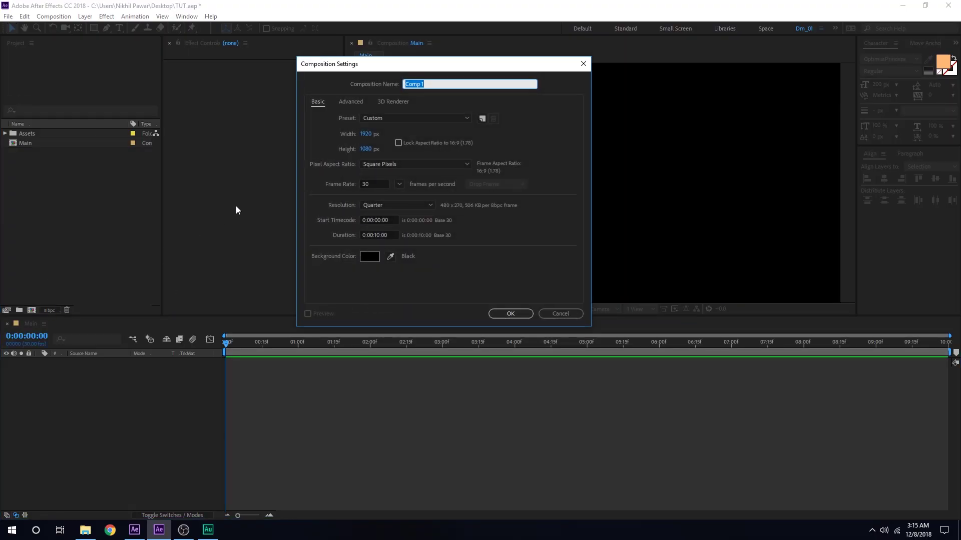
pyautogui.write('Title')
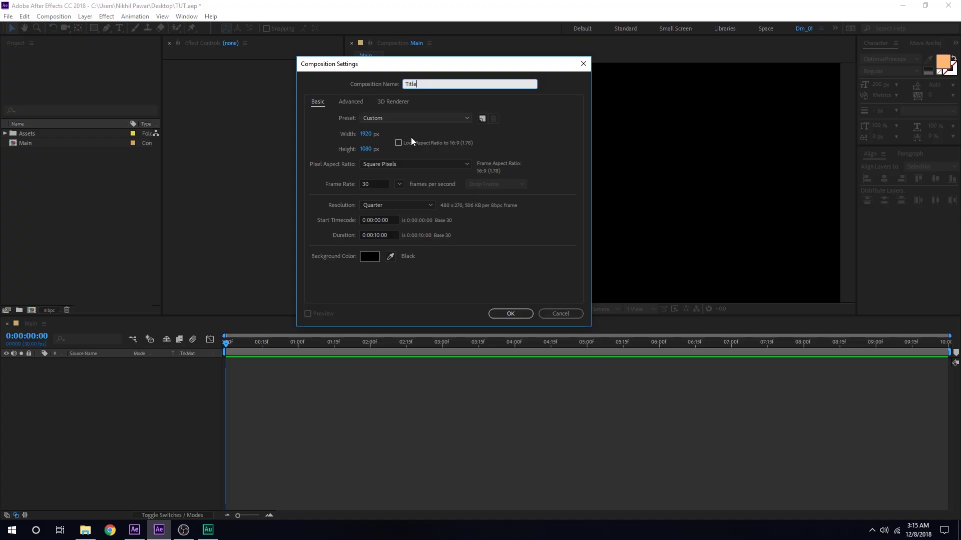
pyautogui.click(508, 313)
# Add a text layer reading "Merry Christmas" to the Title composition
pyautogui.moveTo(331, 315); pyautogui.dragTo(333, 362)
pyautogui.click(119, 28)
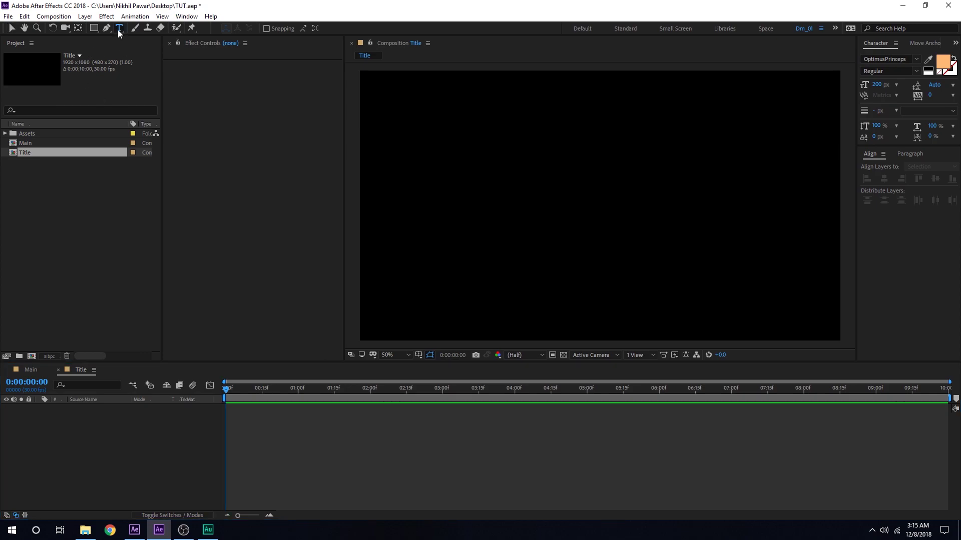
pyautogui.click(479, 215)
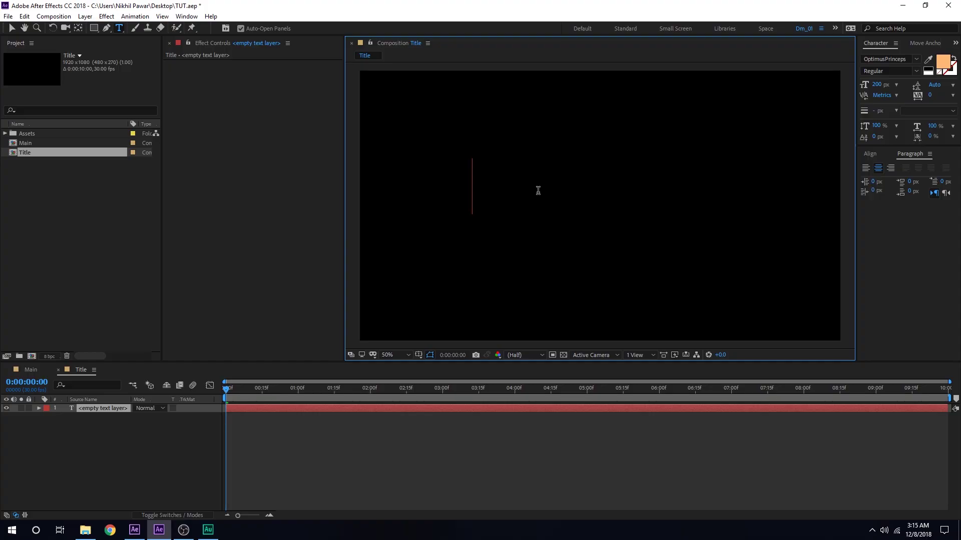
pyautogui.write('Merry Chri')
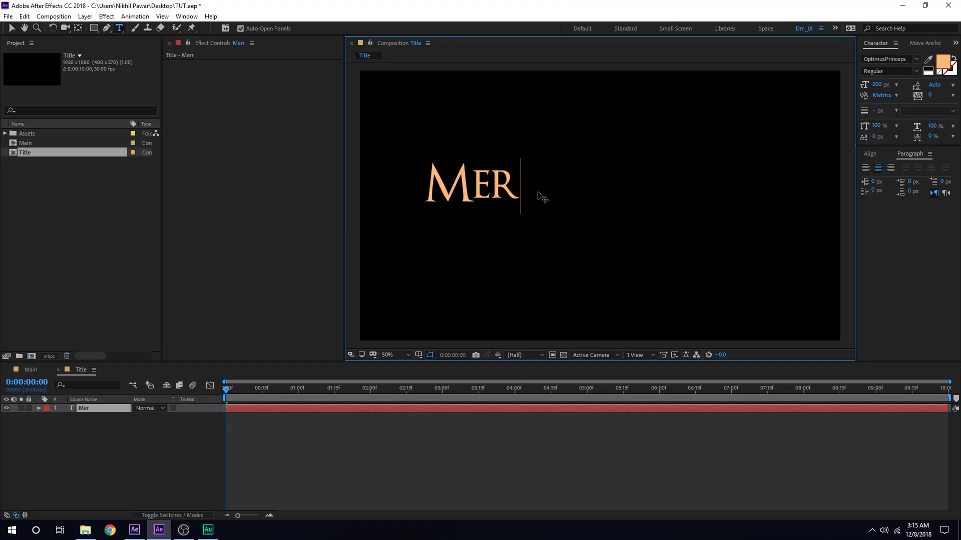
pyautogui.write('stmas')
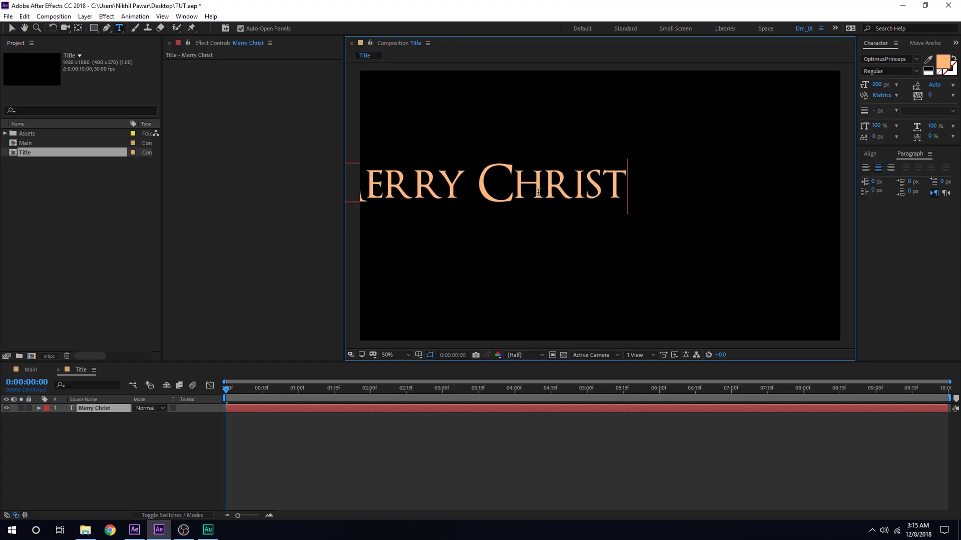
pyautogui.click(12, 28)
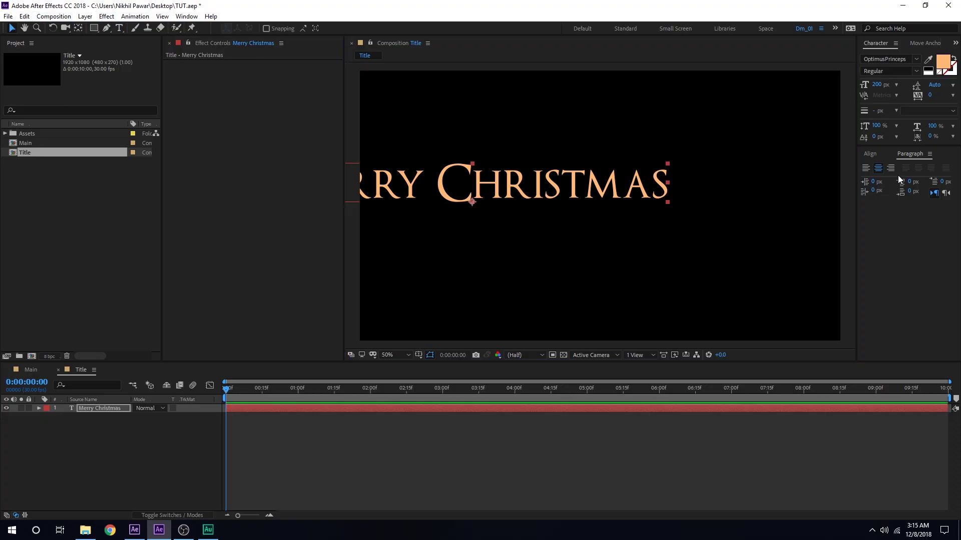
# Center the Merry Christmas text horizontally and vertically in the composition
pyautogui.click(869, 154)
pyautogui.click(884, 179)
pyautogui.click(935, 179)
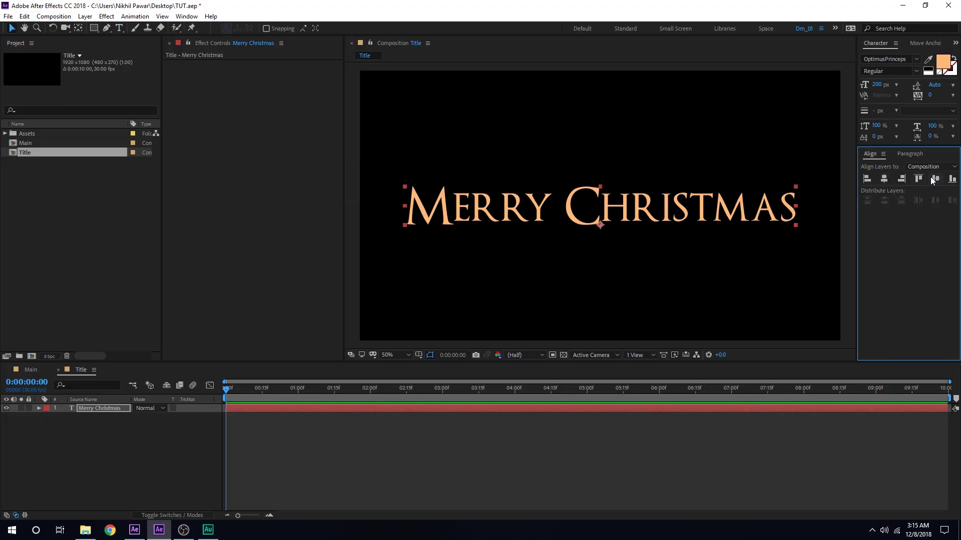
# Change the text fill color to the more saturated orange FFB067
pyautogui.click(942, 62)
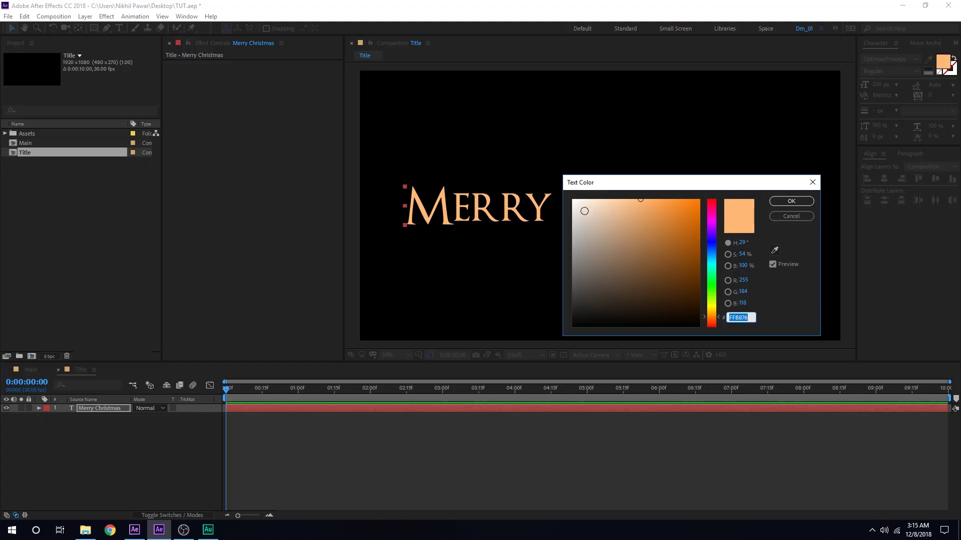
pyautogui.moveTo(651, 204); pyautogui.dragTo(648, 192)
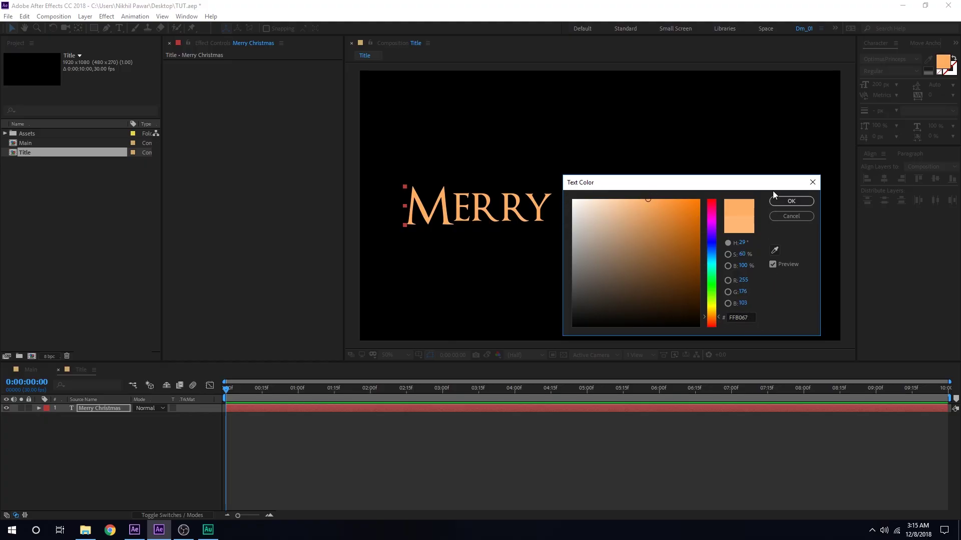
pyautogui.click(791, 201)
# Apply a Bevel and Emboss layer style to the Merry Christmas layer
pyautogui.click(95, 408)
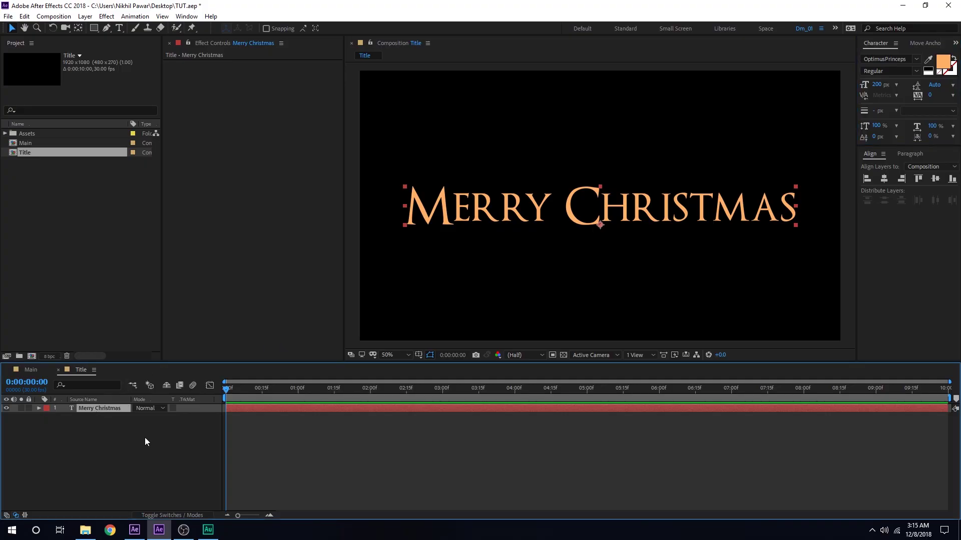
pyautogui.click(85, 16)
pyautogui.moveTo(119, 272)
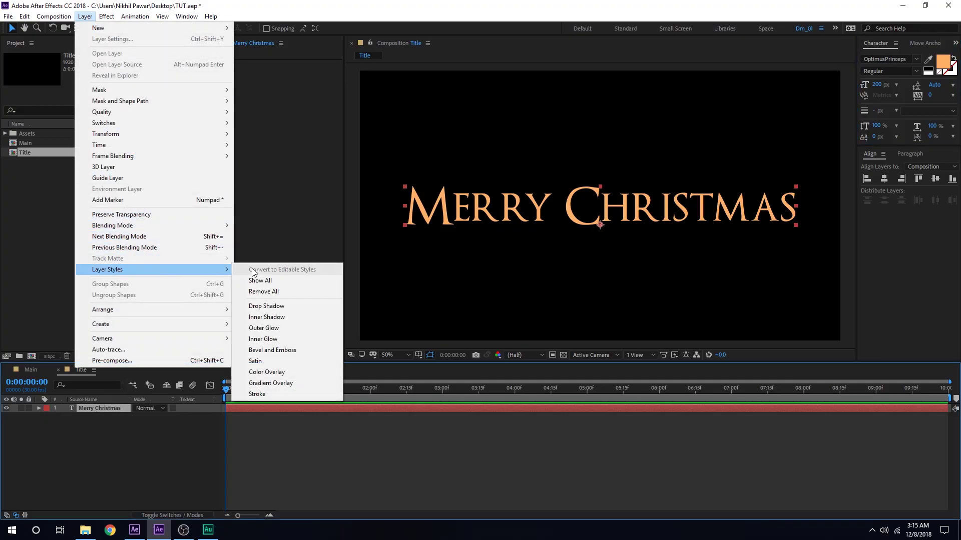
pyautogui.click(266, 352)
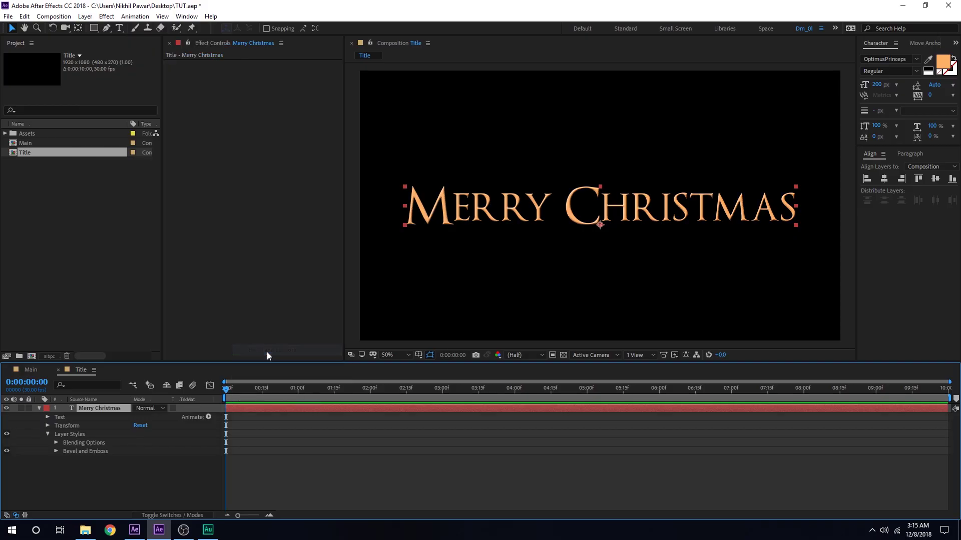
# Set the Bevel and Emboss technique to Chisel Hard and its depth to 200%
pyautogui.press('.')
pyautogui.press('.')
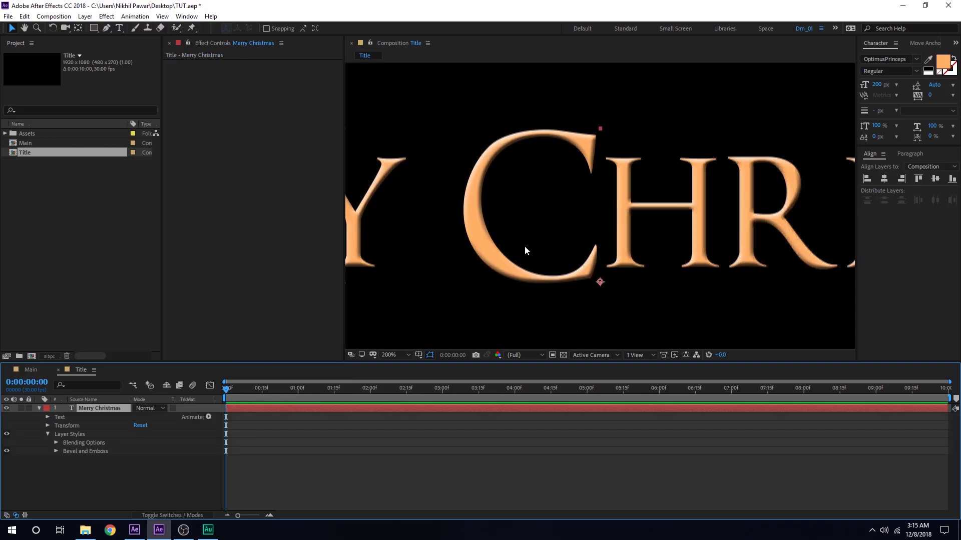
pyautogui.click(56, 452)
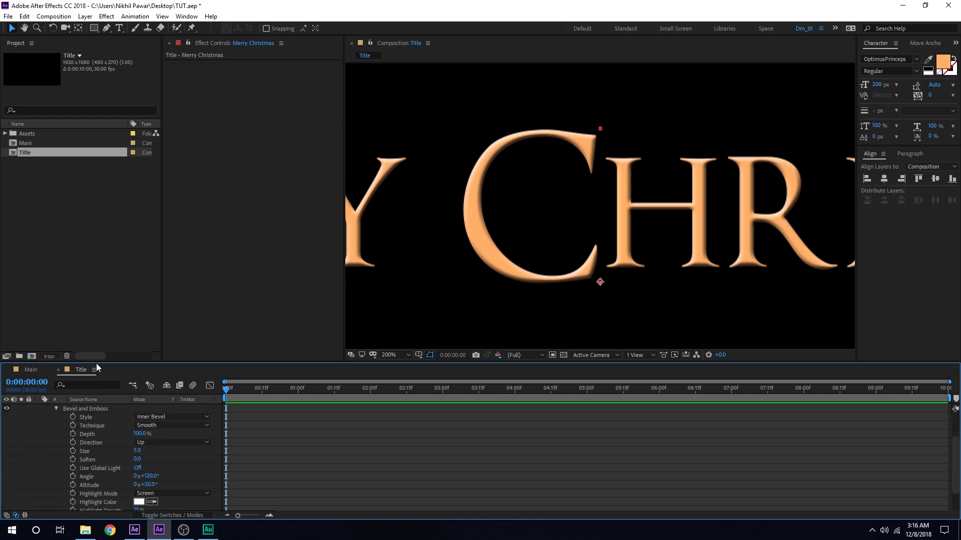
pyautogui.moveTo(97, 362); pyautogui.dragTo(100, 241)
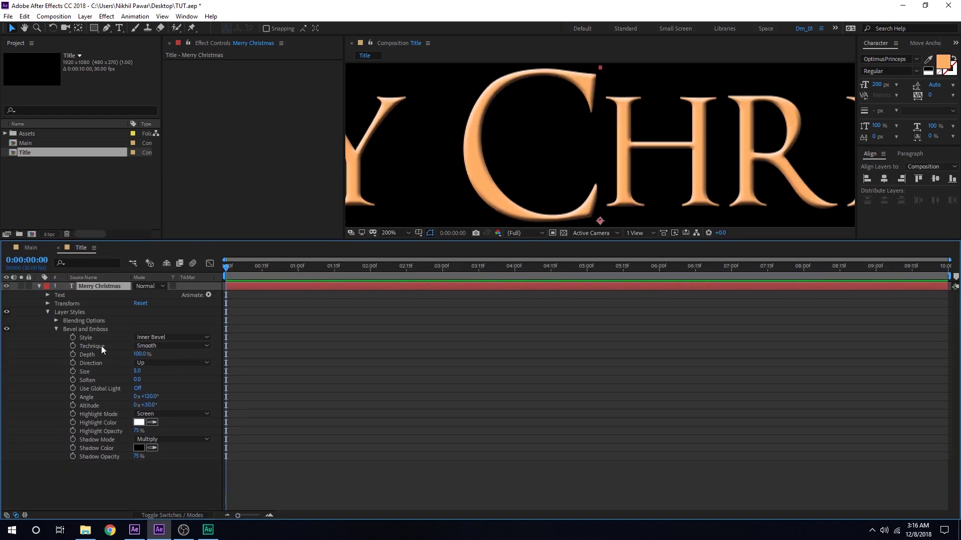
pyautogui.click(150, 348)
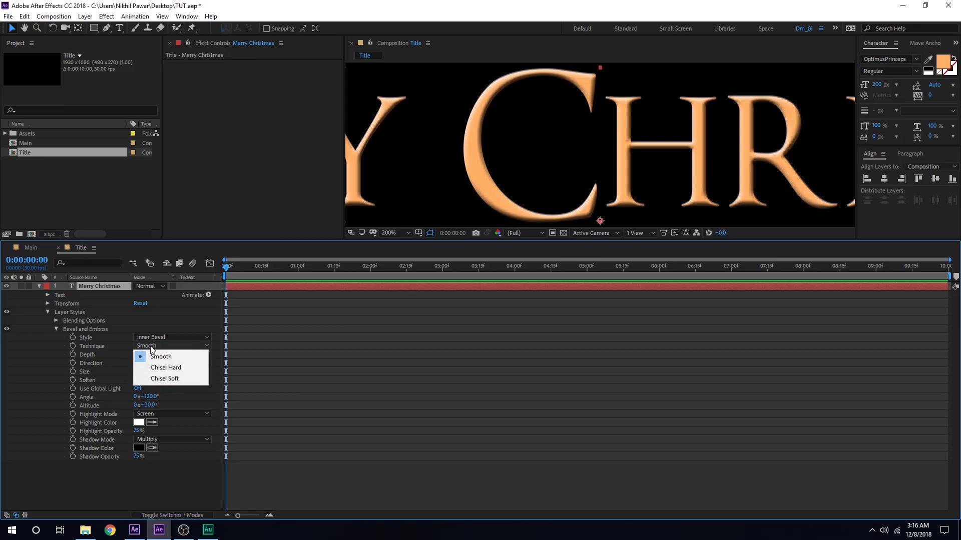
pyautogui.click(174, 370)
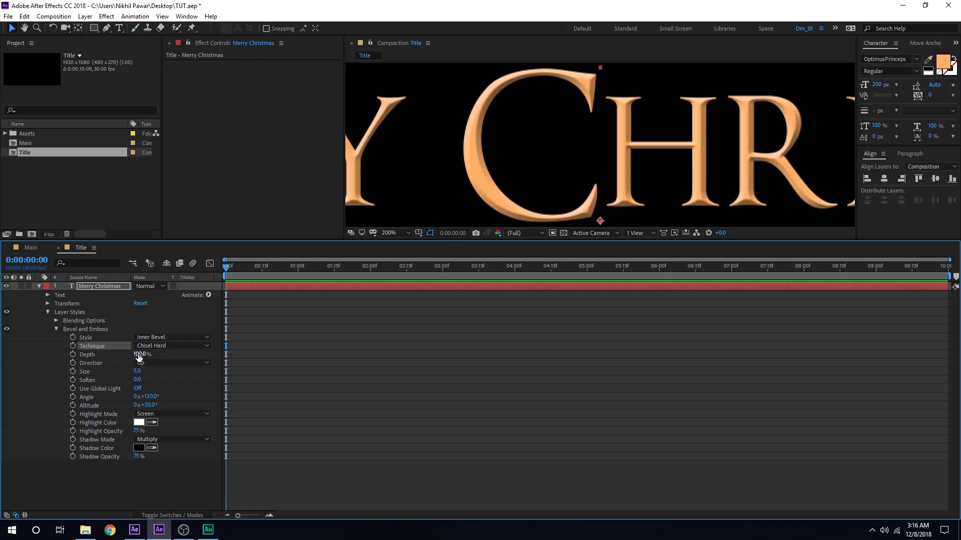
pyautogui.write('200')
pyautogui.click(180, 383)
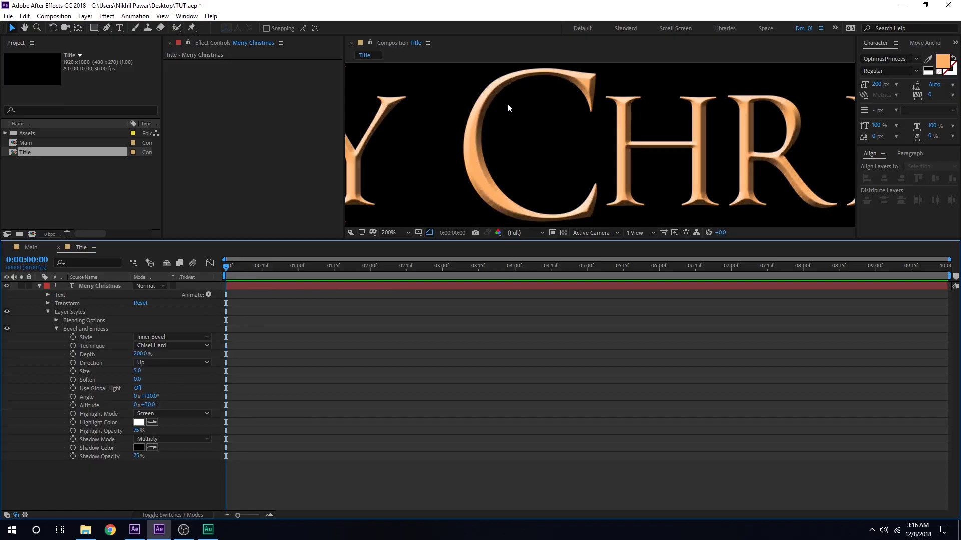
# Increase the Bevel and Emboss size to 77
pyautogui.scroll(-3, 581, 118)
pyautogui.scroll(2, 581, 118)
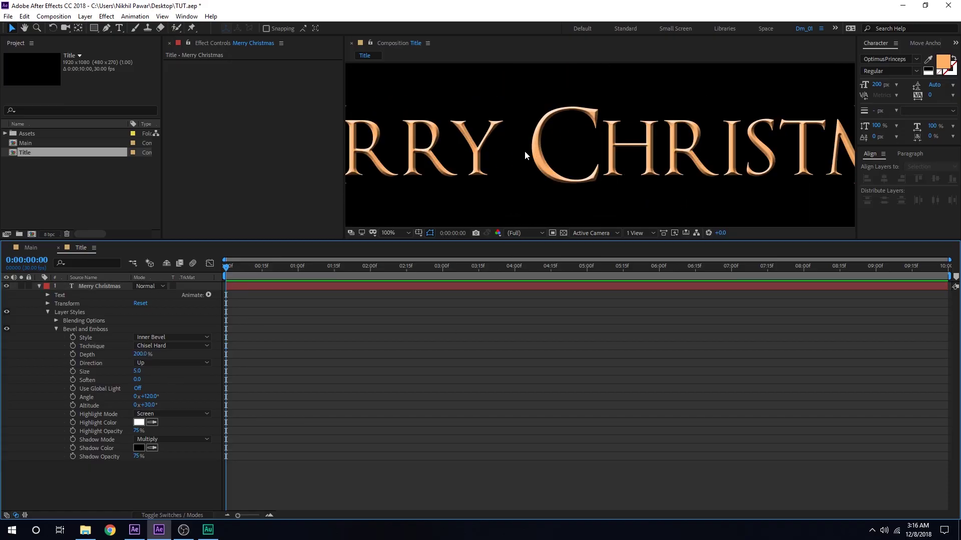
pyautogui.scroll(1, 512, 158)
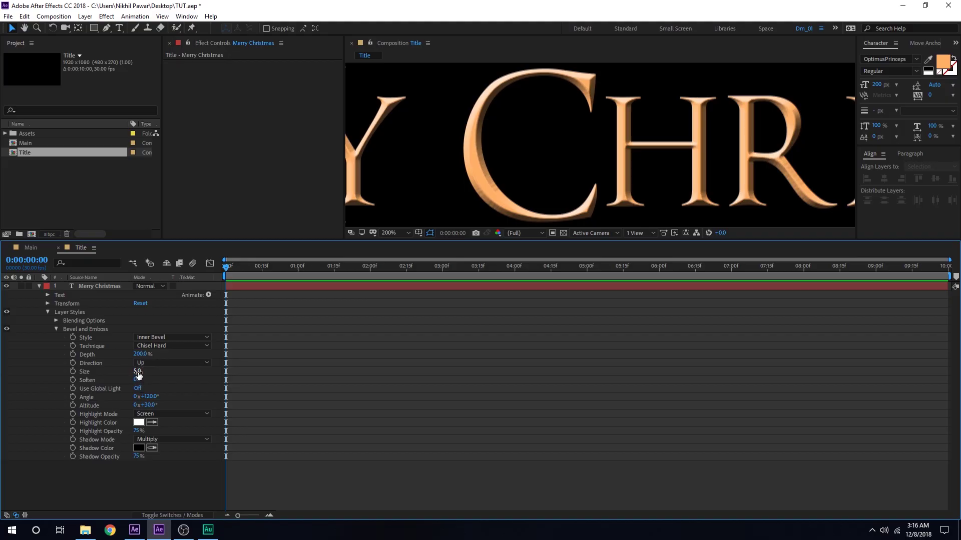
pyautogui.moveTo(138, 372); pyautogui.dragTo(181, 372)
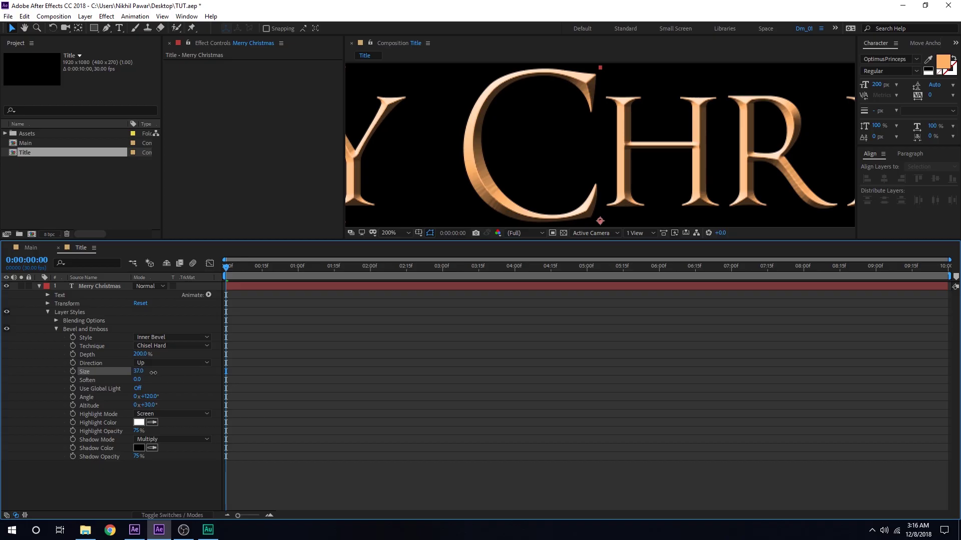
pyautogui.moveTo(146, 373)
pyautogui.mouseDown()
pyautogui.moveTo(116, 375)
pyautogui.moveTo(139, 374)
pyautogui.mouseUp()
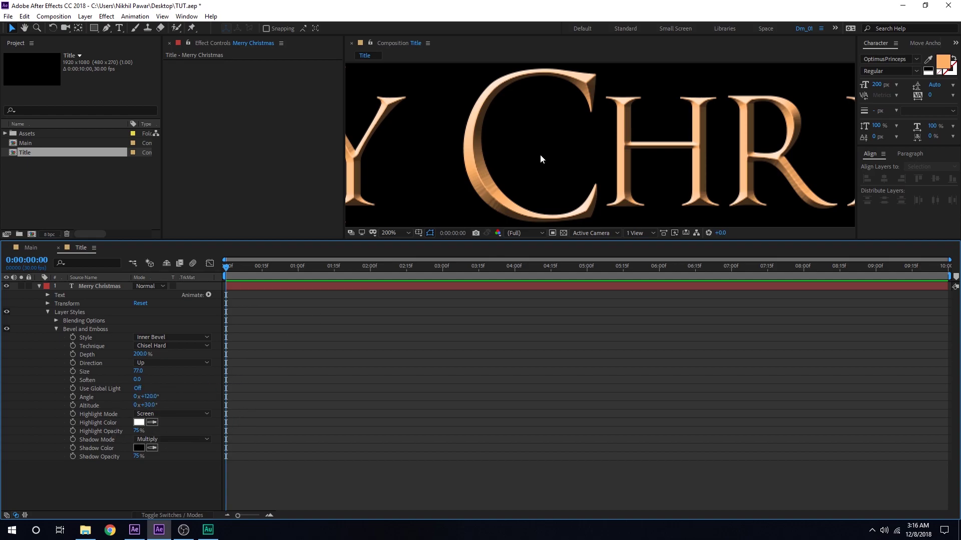
pyautogui.press(',')
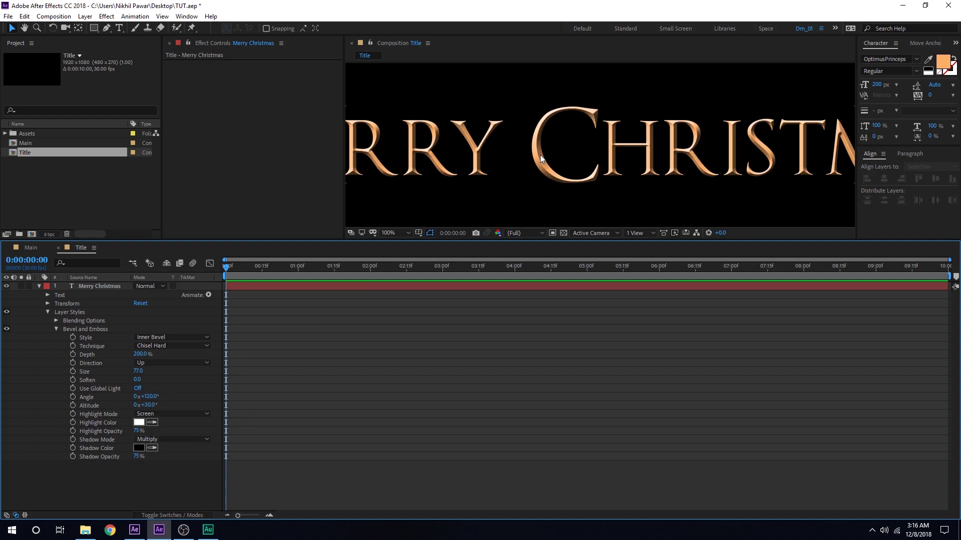
# Add an Outer Glow layer style to the Merry Christmas layer
pyautogui.click(56, 329)
pyautogui.click(78, 289)
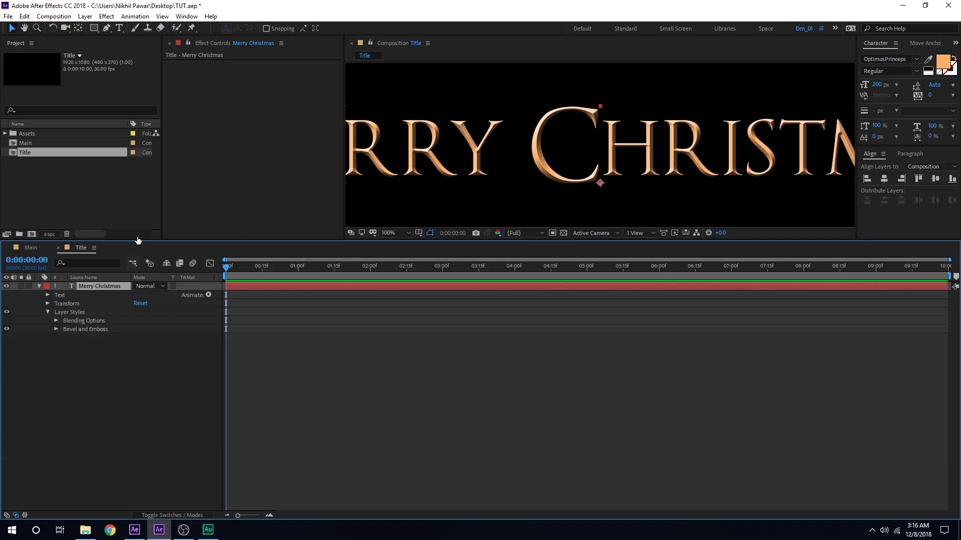
pyautogui.click(86, 17)
pyautogui.moveTo(199, 269)
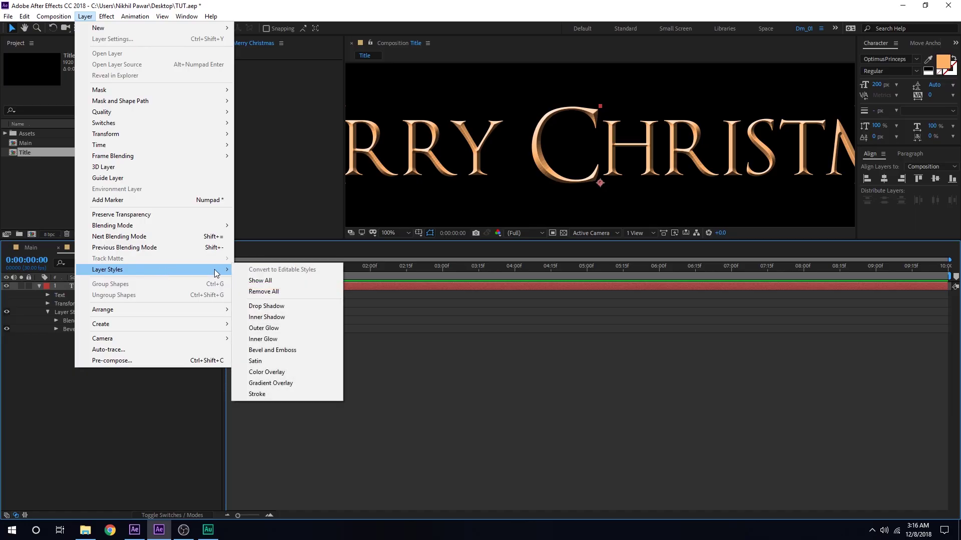
pyautogui.click(270, 327)
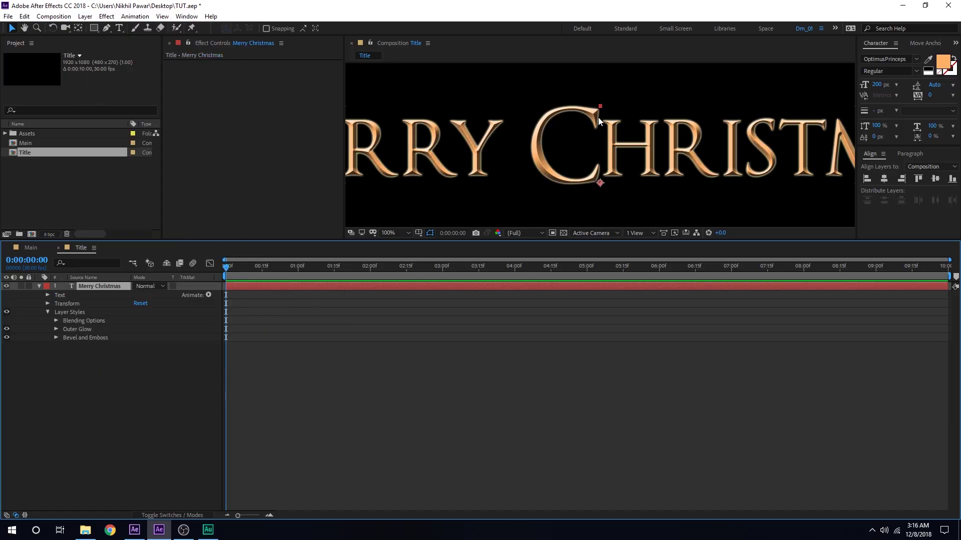
# Change the Outer Glow color to the light orange FFCA76
pyautogui.press('.')
pyautogui.click(56, 330)
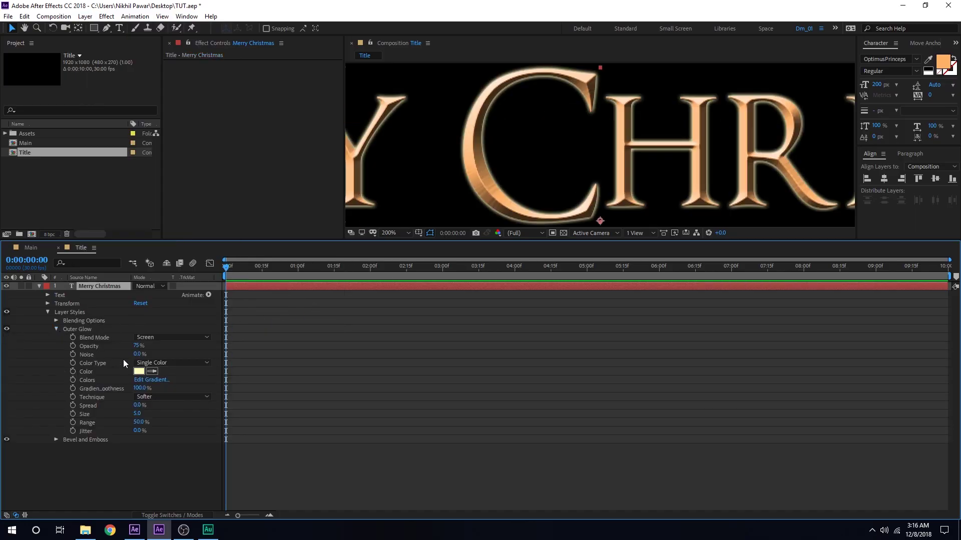
pyautogui.click(139, 373)
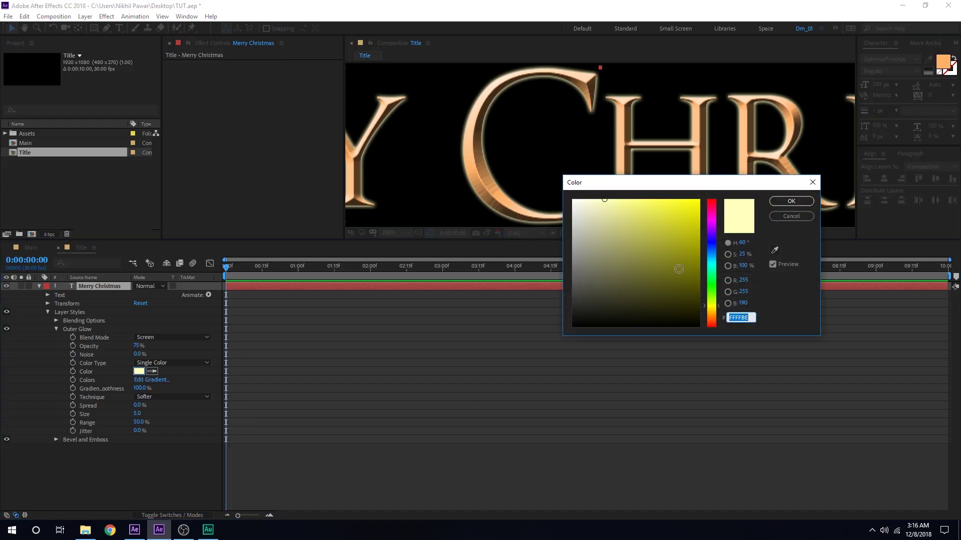
pyautogui.moveTo(706, 309); pyautogui.dragTo(707, 314)
pyautogui.click(635, 204)
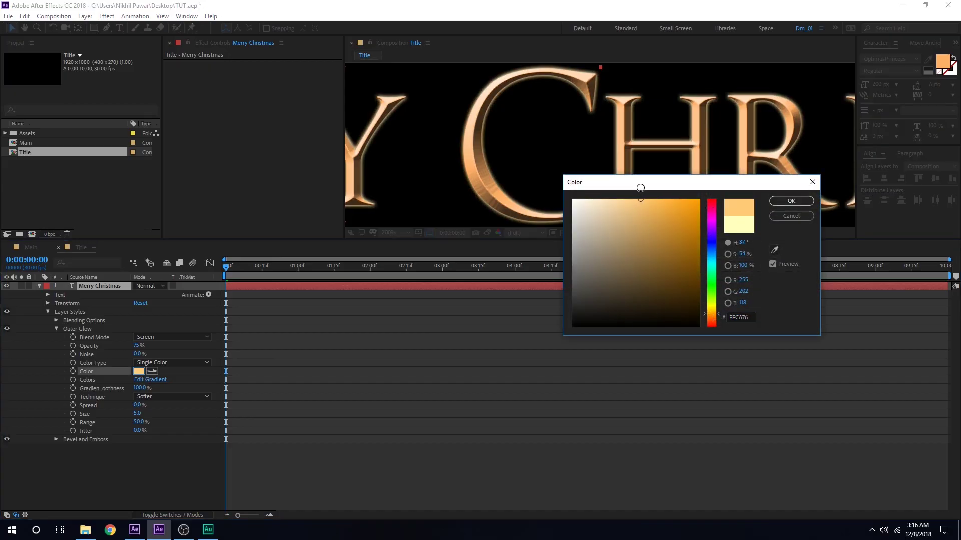
pyautogui.click(791, 201)
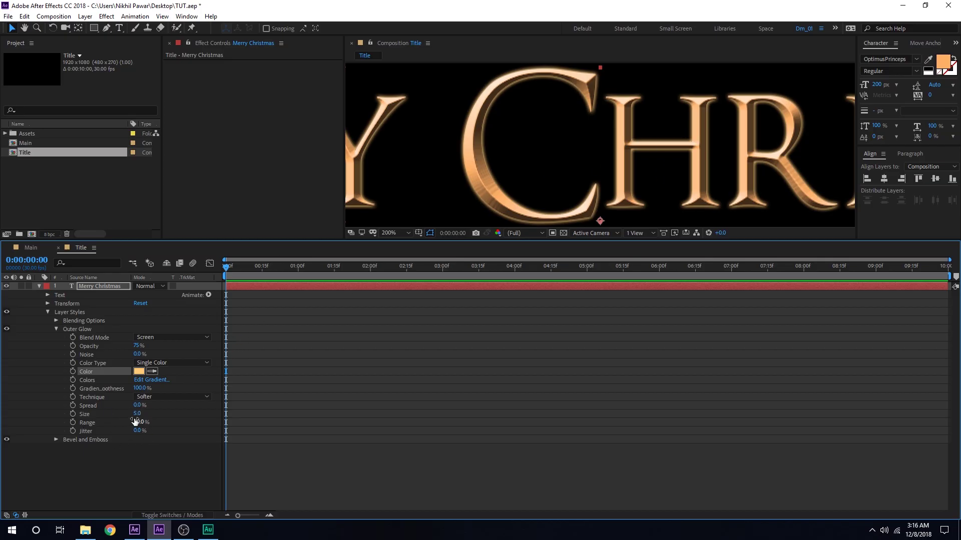
# Set the Outer Glow size to 10 and its opacity to 47%, checking the whole title
pyautogui.moveTo(138, 413); pyautogui.dragTo(140, 414)
pyautogui.moveTo(136, 345); pyautogui.dragTo(117, 350)
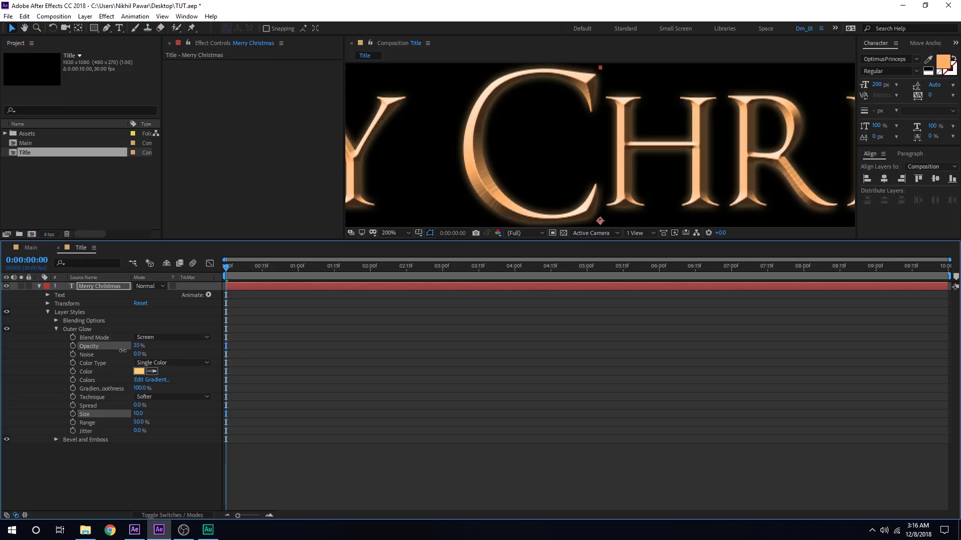
pyautogui.click(140, 458)
pyautogui.scroll(-4, 619, 149)
pyautogui.click(621, 149)
pyautogui.moveTo(140, 345); pyautogui.dragTo(142, 346)
pyautogui.click(127, 428)
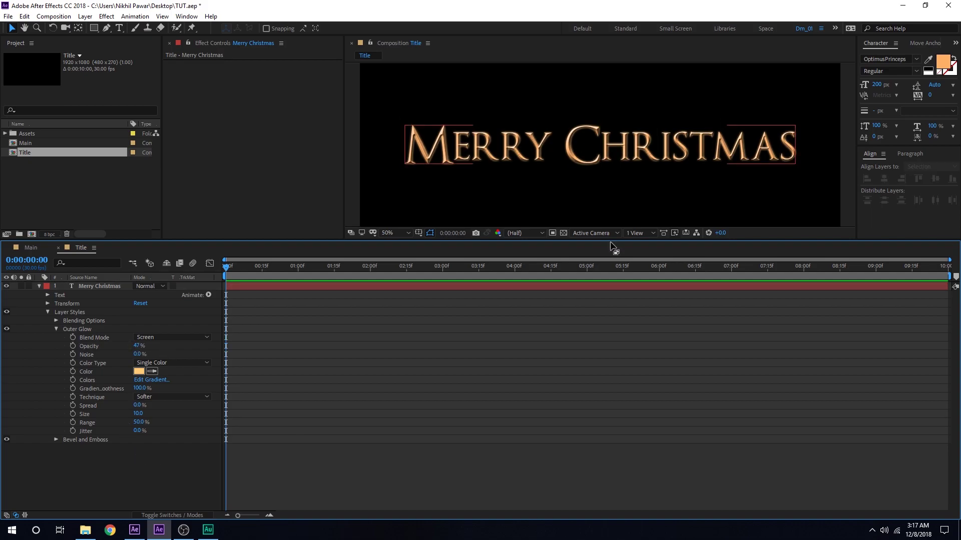
# Add the Title composition as a layer in the Main composition and enlarge the preview area
pyautogui.click(55, 330)
pyautogui.click(38, 287)
pyautogui.click(29, 248)
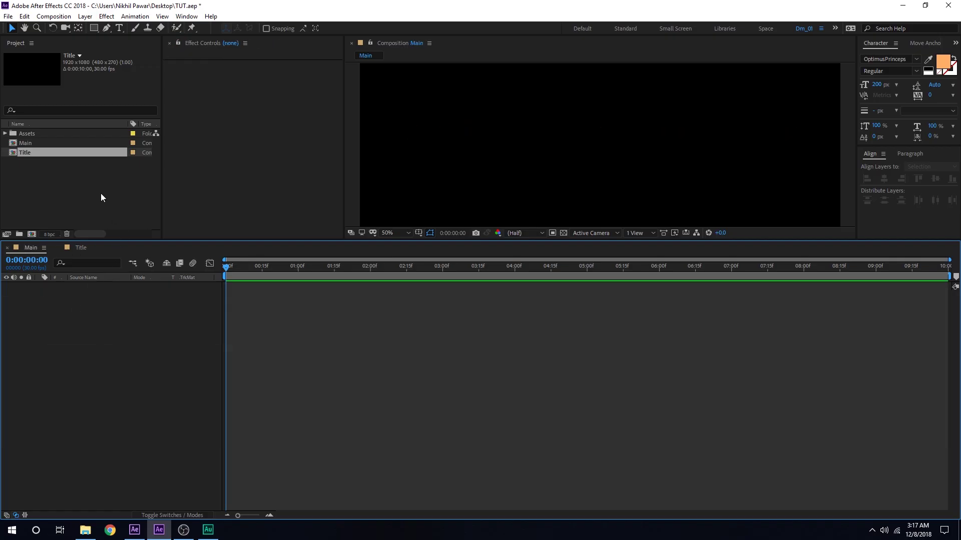
pyautogui.click(87, 187)
pyautogui.moveTo(25, 154); pyautogui.dragTo(61, 311)
pyautogui.moveTo(122, 241); pyautogui.dragTo(125, 337)
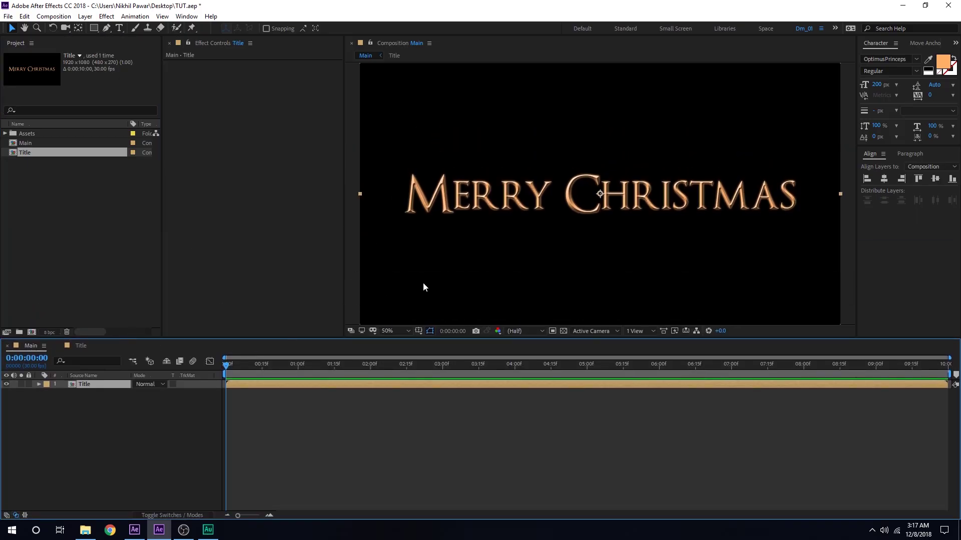
# Keyframe the Title layer's Opacity from 0% at 0:00:00:00 to 100% at 0:00:02:00
pyautogui.moveTo(242, 366); pyautogui.dragTo(370, 385)
pyautogui.press('t')
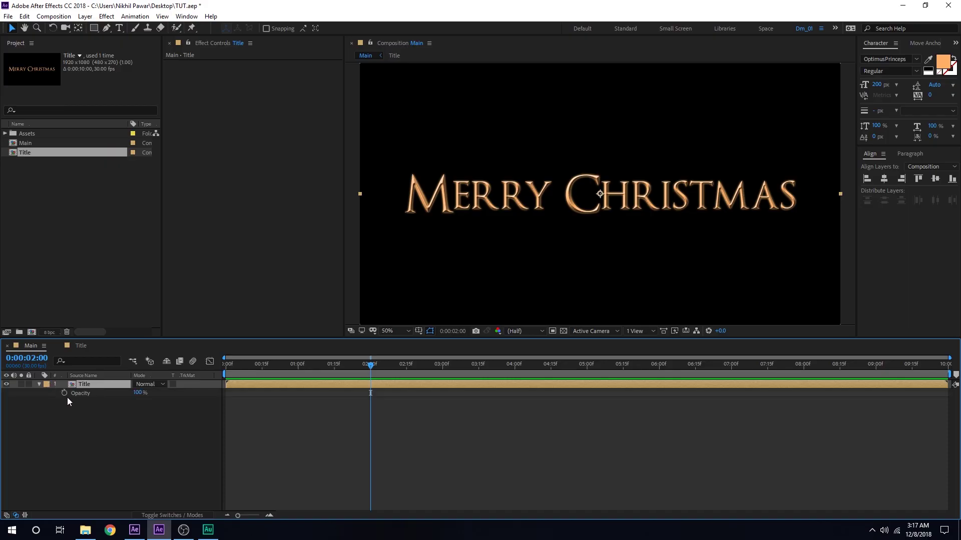
pyautogui.click(65, 393)
pyautogui.moveTo(371, 370); pyautogui.dragTo(173, 369)
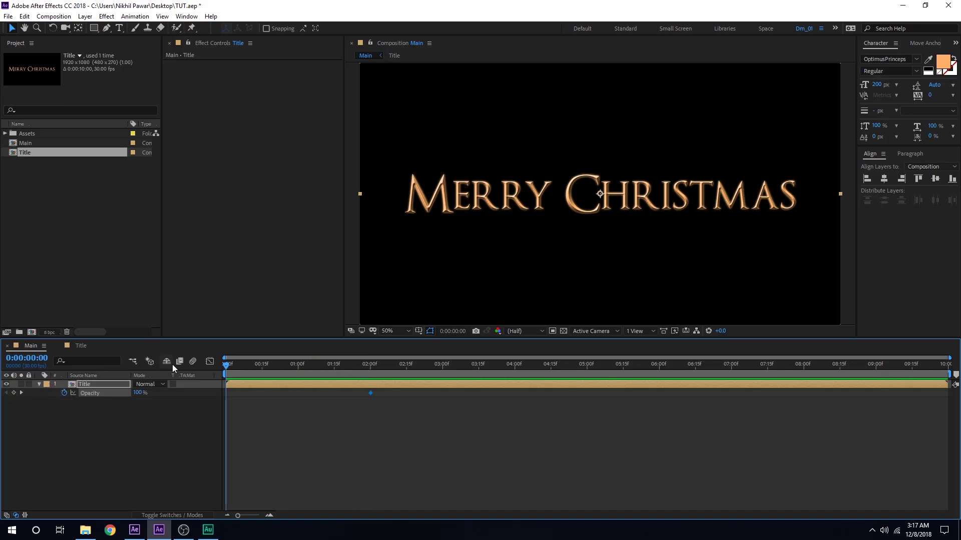
pyautogui.moveTo(134, 393); pyautogui.dragTo(83, 394)
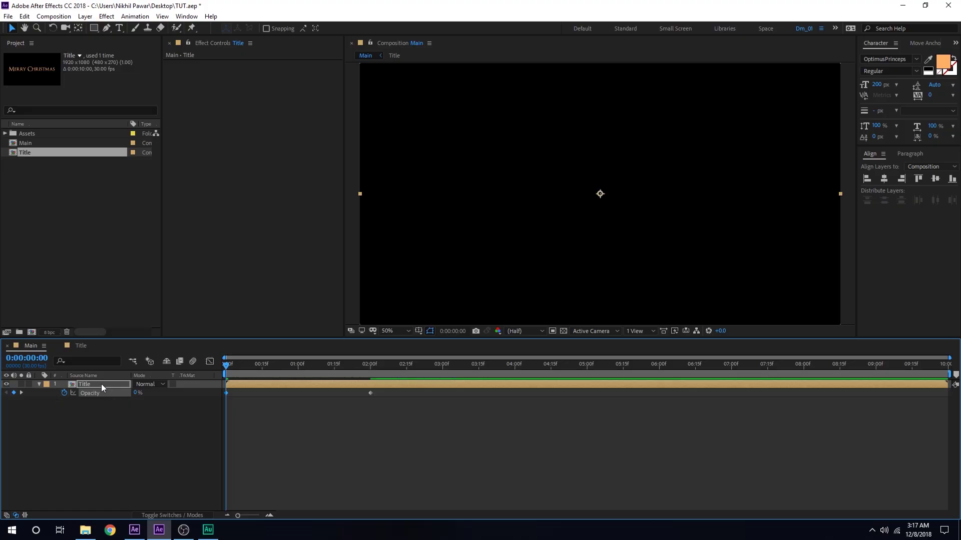
# Keyframe the Title layer's Scale from 50% at 0:00:00:00 to 100% at 0:00:07:00 and preview the animation
pyautogui.press('s')
pyautogui.moveTo(340, 363); pyautogui.dragTo(732, 384)
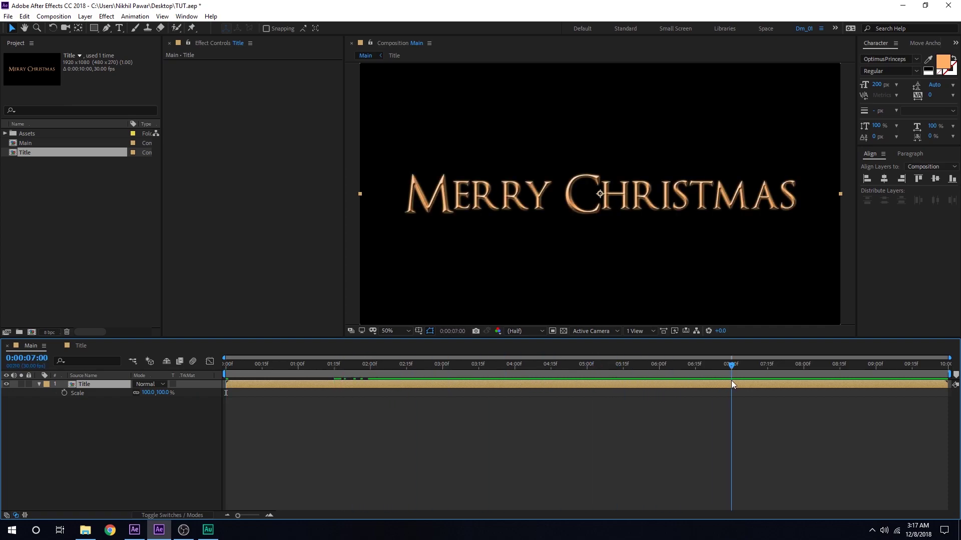
pyautogui.click(64, 393)
pyautogui.moveTo(376, 366); pyautogui.dragTo(223, 381)
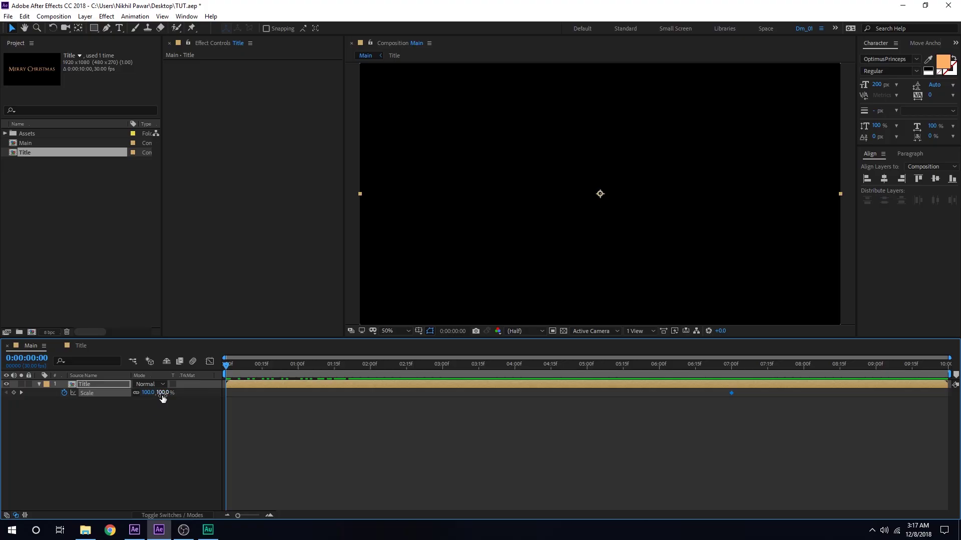
pyautogui.click(163, 394)
pyautogui.write('50')
pyautogui.click(359, 400)
pyautogui.moveTo(449, 364); pyautogui.dragTo(710, 383)
pyautogui.moveTo(161, 393); pyautogui.dragTo(156, 395)
pyautogui.click(149, 418)
pyautogui.click(228, 371)
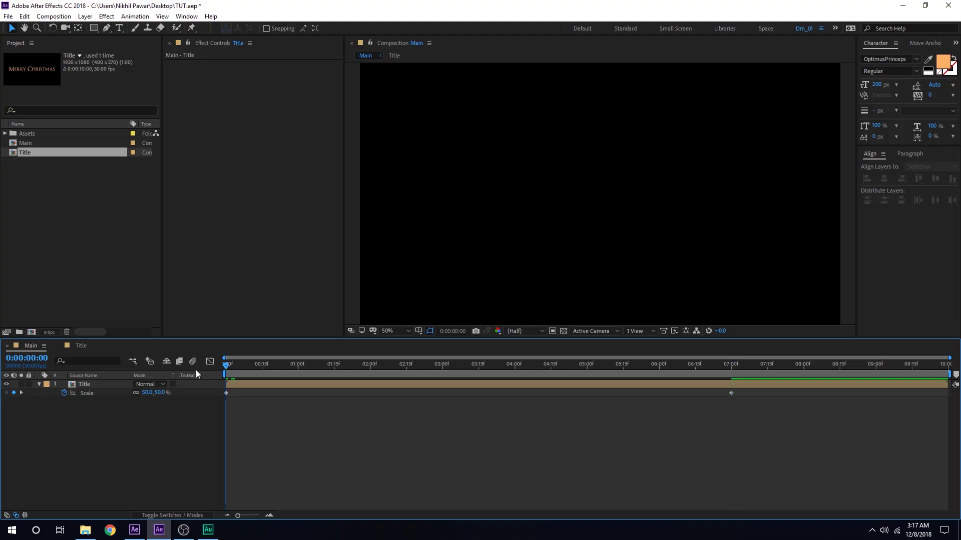
pyautogui.press('space')
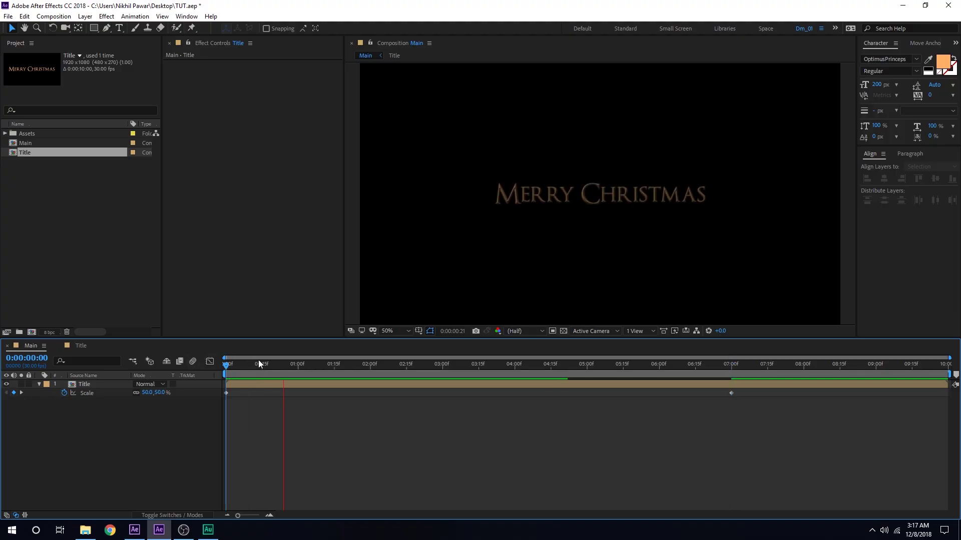
pyautogui.press('space')
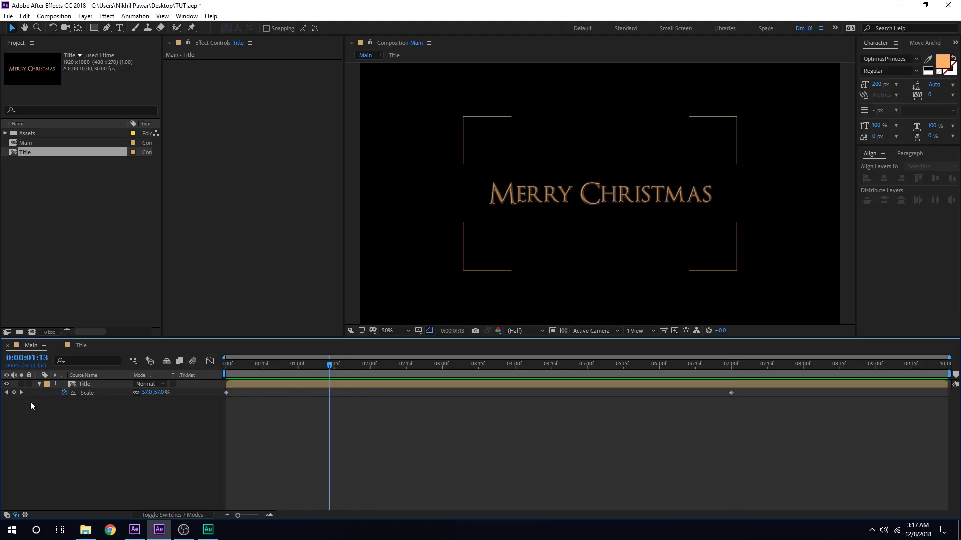
# Reveal all animated properties of the Title layer and apply Easy Ease to its Scale and Opacity keyframes
pyautogui.click(84, 384)
pyautogui.press('s')
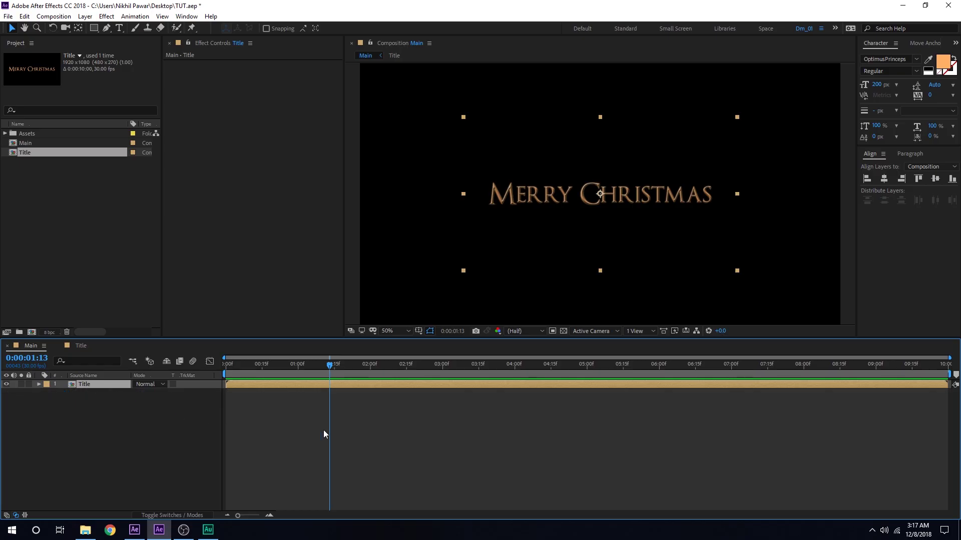
pyautogui.press('u')
pyautogui.moveTo(821, 434); pyautogui.dragTo(224, 383)
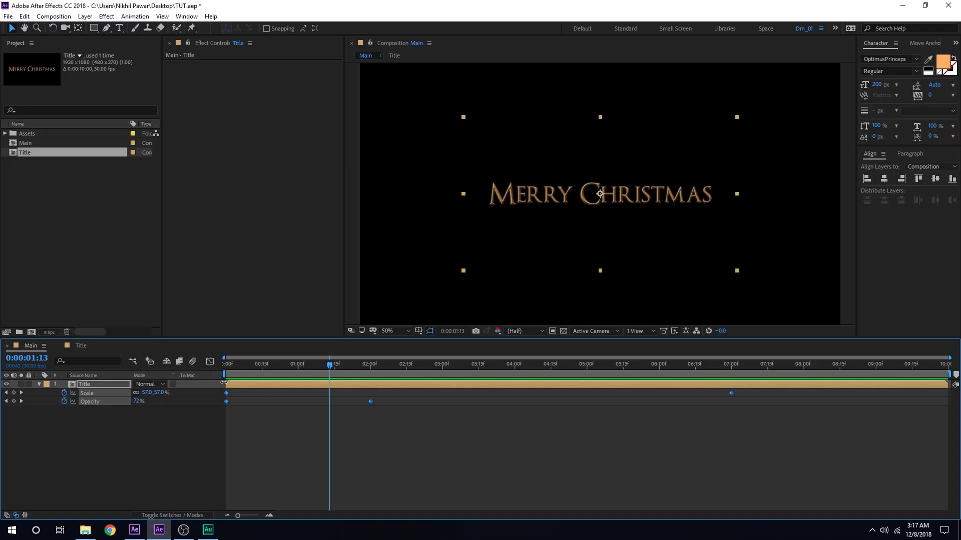
pyautogui.press('F9')
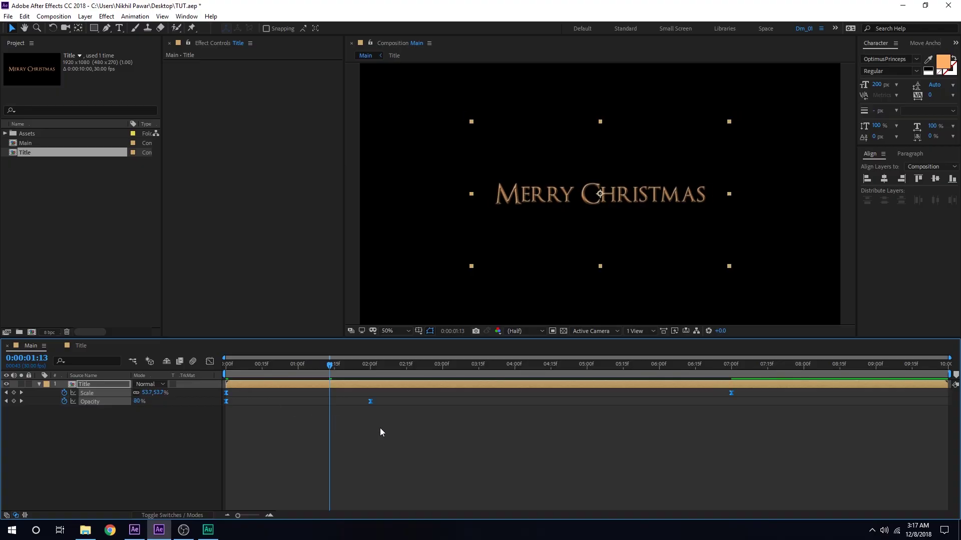
pyautogui.click(380, 427)
# Reshape the Scale speed graph so growth peaks early and slows gradually toward the last keyframe, and preview it
pyautogui.click(266, 384)
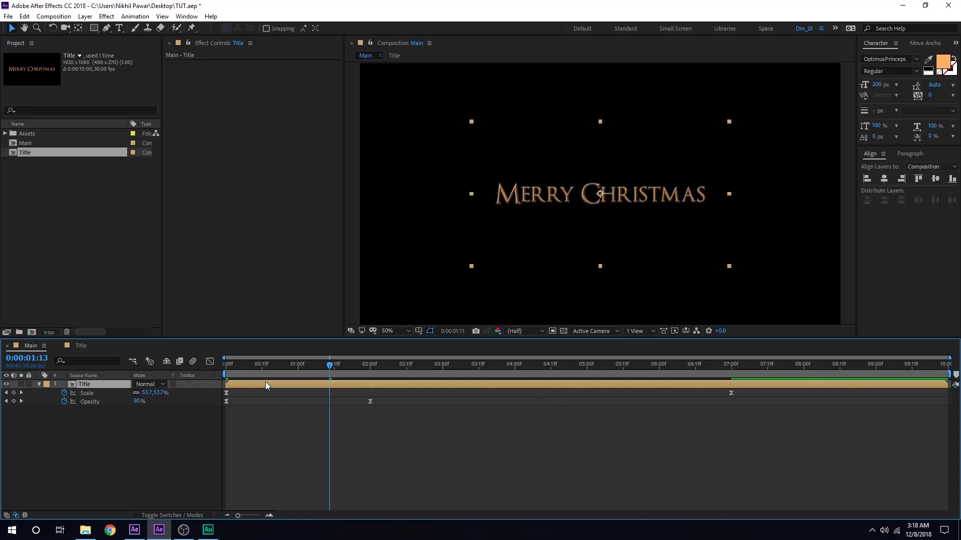
pyautogui.press('u')
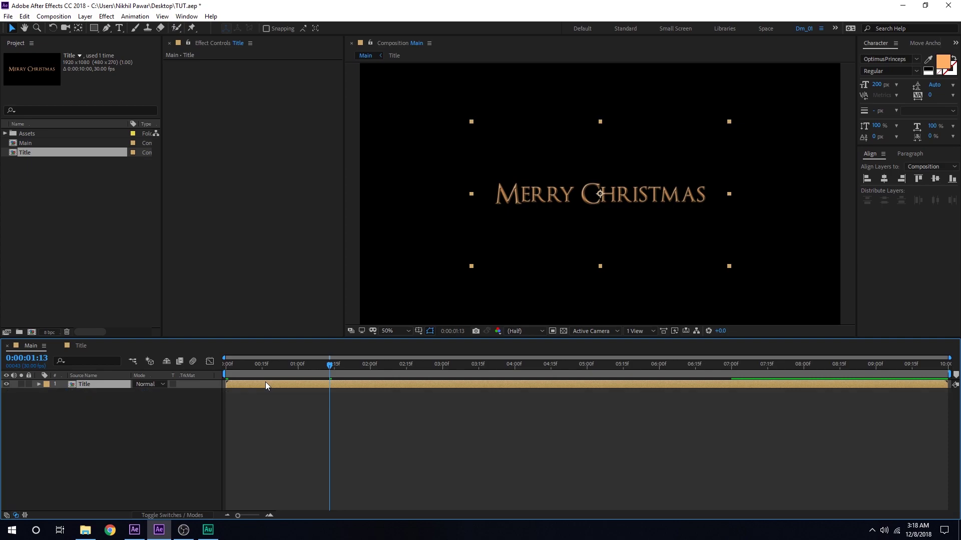
pyautogui.press('s')
pyautogui.moveTo(749, 405); pyautogui.dragTo(224, 388)
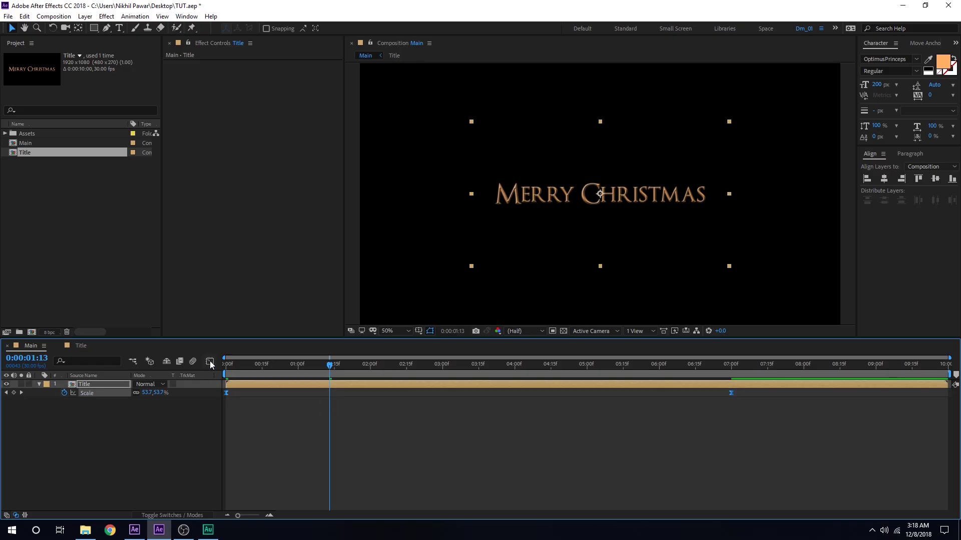
pyautogui.click(210, 362)
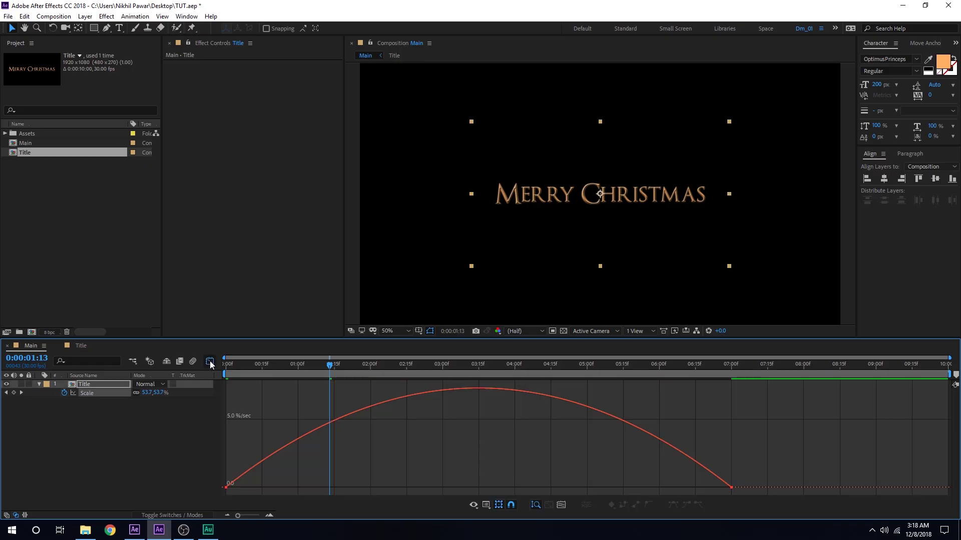
pyautogui.rightClick(519, 418)
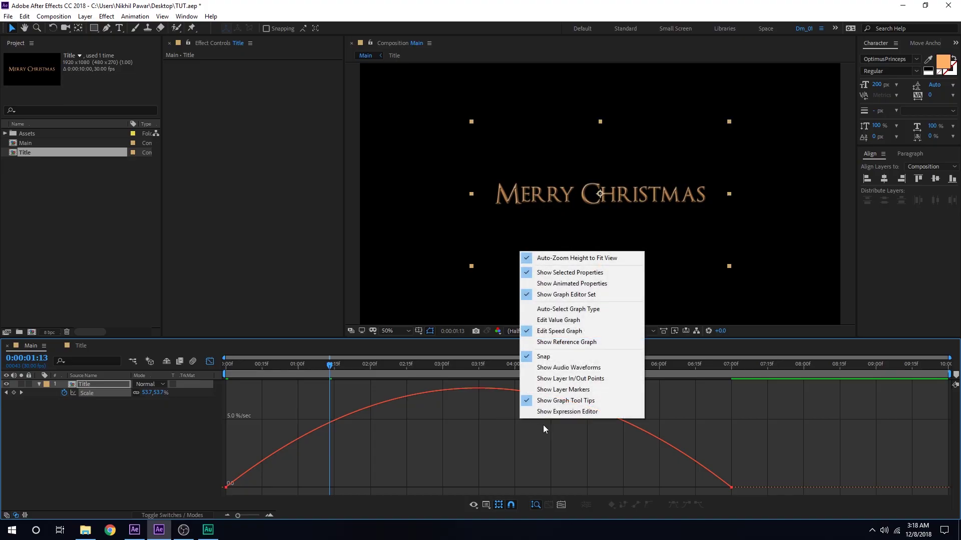
pyautogui.moveTo(751, 464); pyautogui.dragTo(713, 497)
pyautogui.moveTo(647, 487); pyautogui.dragTo(411, 488)
pyautogui.moveTo(309, 488); pyautogui.dragTo(272, 488)
pyautogui.press('Home')
pyautogui.press('space')
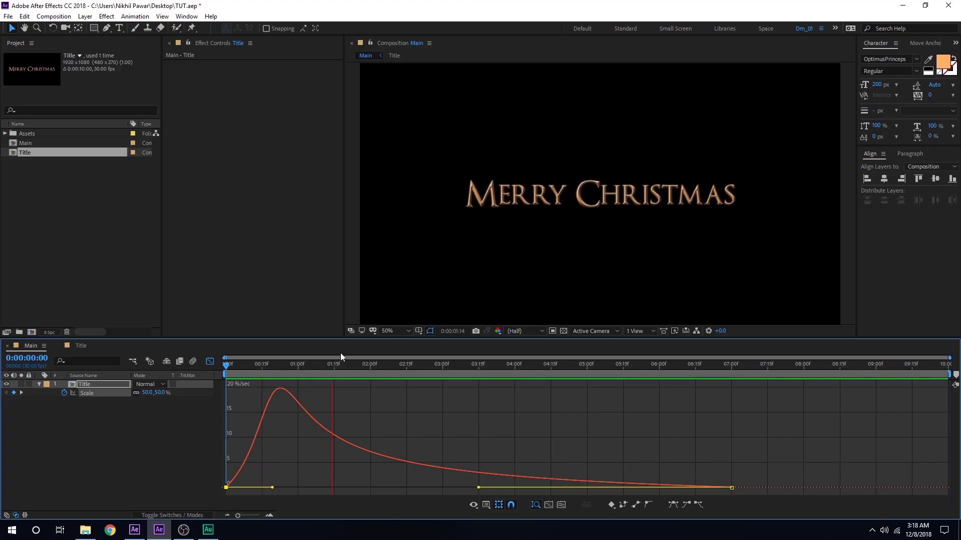
pyautogui.press('space')
pyautogui.click(210, 362)
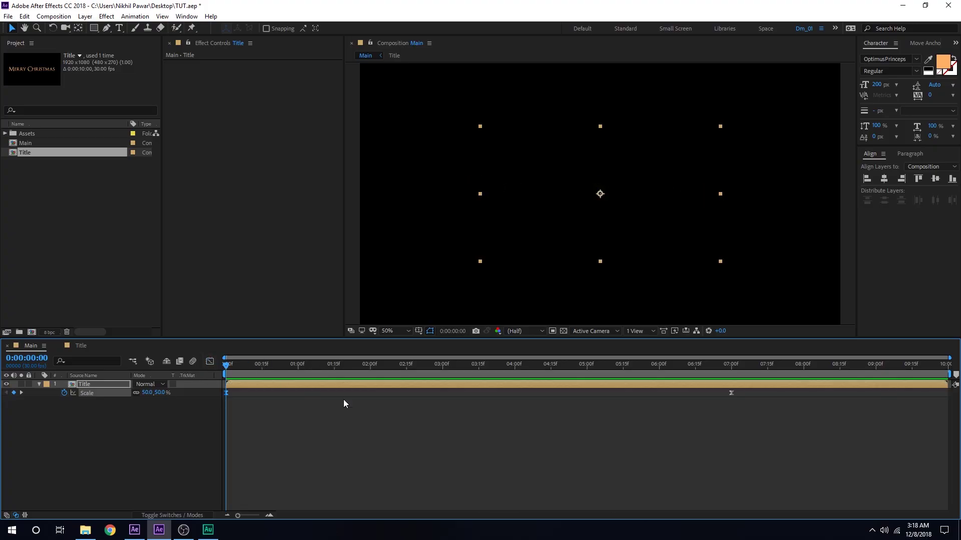
# Try lengthening the ease into the ending Opacity keyframe in the speed graph, and preview the fade
pyautogui.click(327, 432)
pyautogui.click(91, 382)
pyautogui.hotkey('shift', 't')
pyautogui.moveTo(372, 371); pyautogui.dragTo(317, 373)
pyautogui.moveTo(383, 408); pyautogui.dragTo(209, 421)
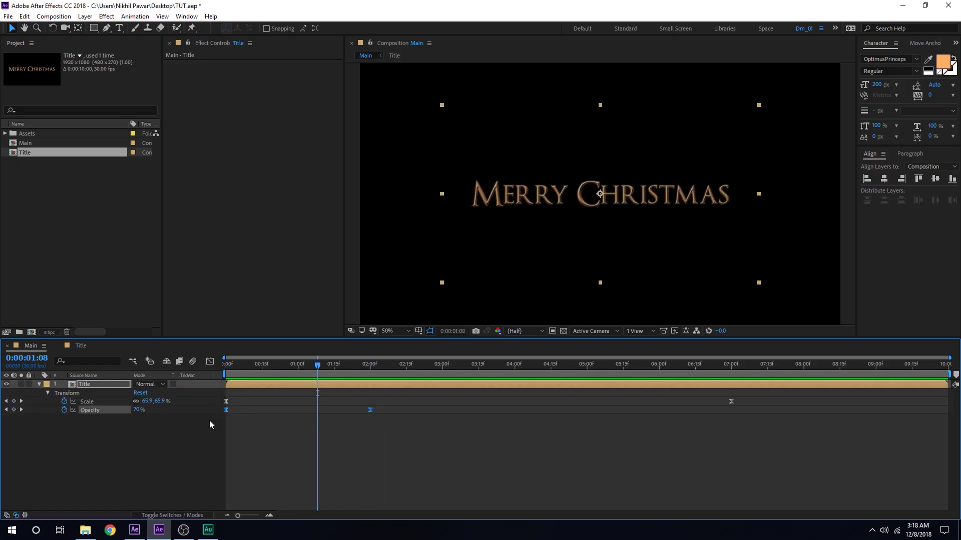
pyautogui.click(210, 361)
pyautogui.moveTo(346, 487); pyautogui.dragTo(310, 487)
pyautogui.click(210, 361)
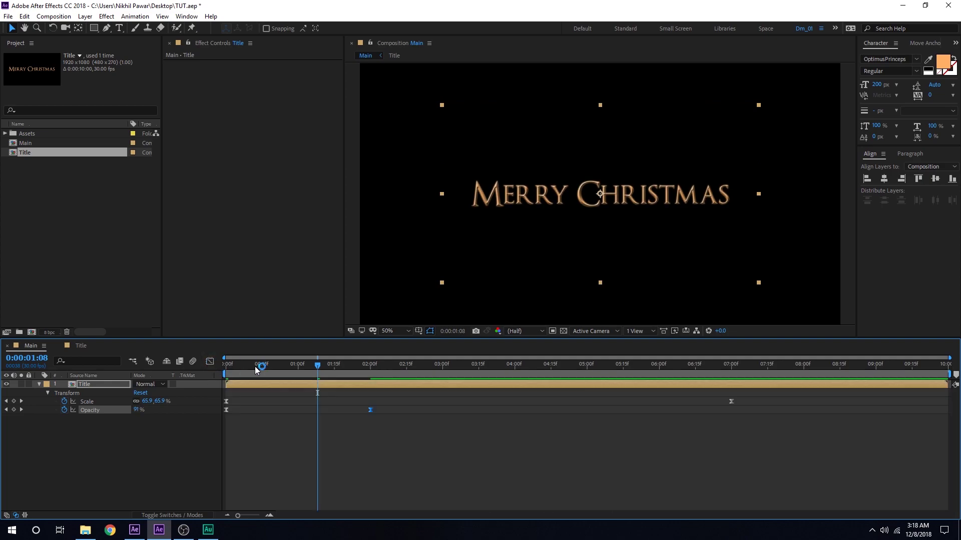
pyautogui.press('Home')
pyautogui.press('space')
pyautogui.press('space')
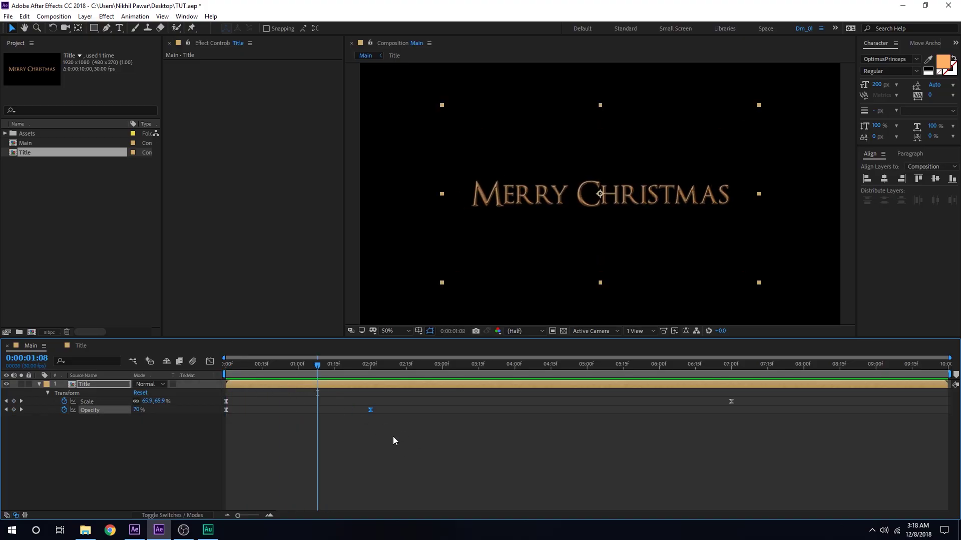
# Try the ending Opacity keyframe at about 0:00:01:14 and at about 0:00:01:27, previewing each timing
pyautogui.click(362, 416)
pyautogui.moveTo(370, 410); pyautogui.dragTo(345, 410)
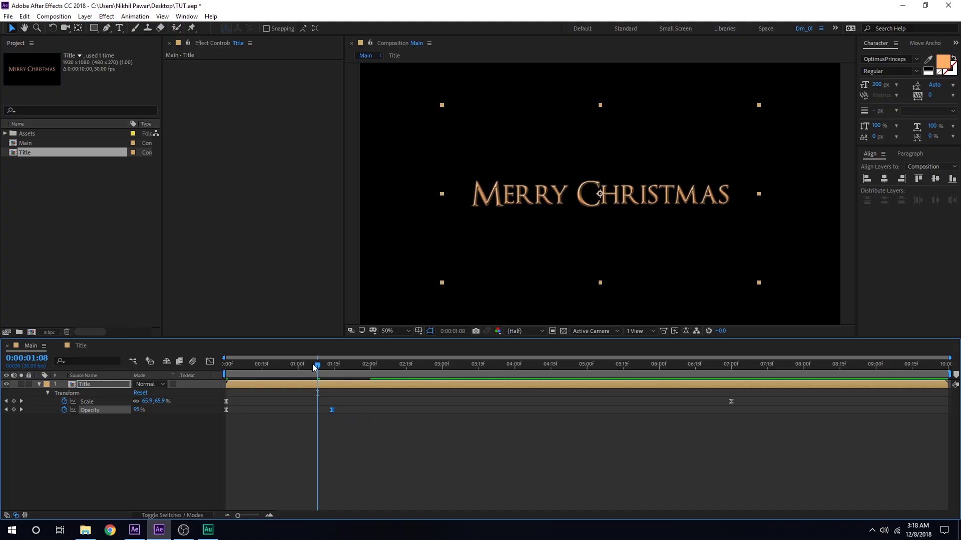
pyautogui.press('Home')
pyautogui.press('space')
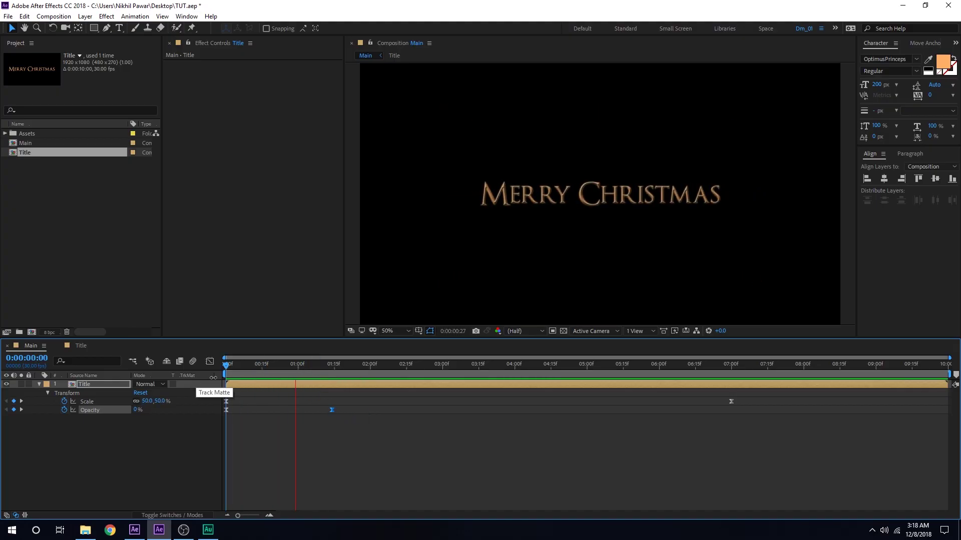
pyautogui.click(315, 368)
pyautogui.moveTo(331, 410); pyautogui.dragTo(363, 410)
pyautogui.press('Home')
pyautogui.press('space')
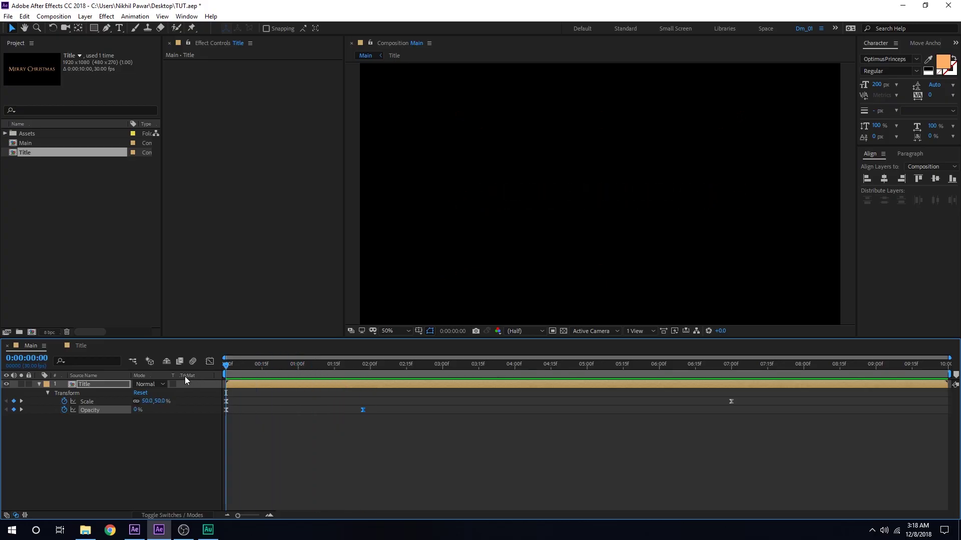
# Move the ending Opacity keyframe to about 0:00:02:12 and preview the slower fade-in
pyautogui.click(376, 367)
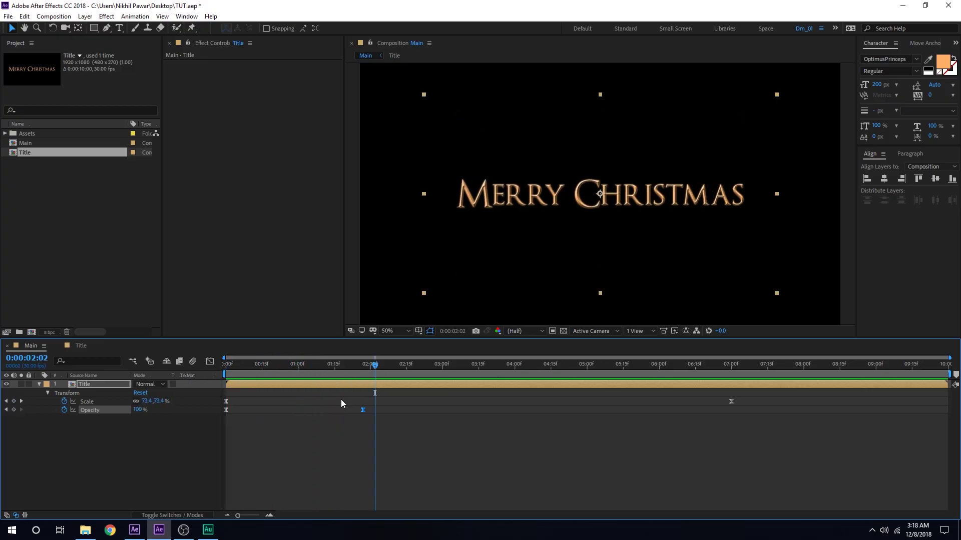
pyautogui.moveTo(364, 410); pyautogui.dragTo(399, 410)
pyautogui.press('Home')
pyautogui.press('space')
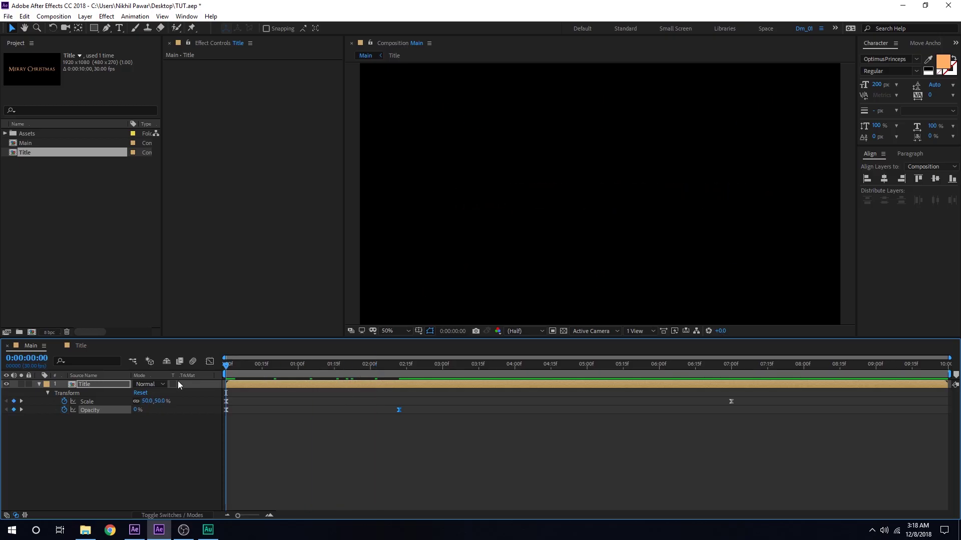
pyautogui.press('space')
# Shorten the ease out of the first Scale keyframe in the speed graph, preview it, and collapse the Title layer
pyautogui.moveTo(741, 399); pyautogui.dragTo(221, 404)
pyautogui.click(210, 362)
pyautogui.moveTo(247, 476)
pyautogui.mouseDown()
pyautogui.moveTo(225, 494)
pyautogui.moveTo(250, 487)
pyautogui.mouseUp()
pyautogui.click(210, 362)
pyautogui.press('space')
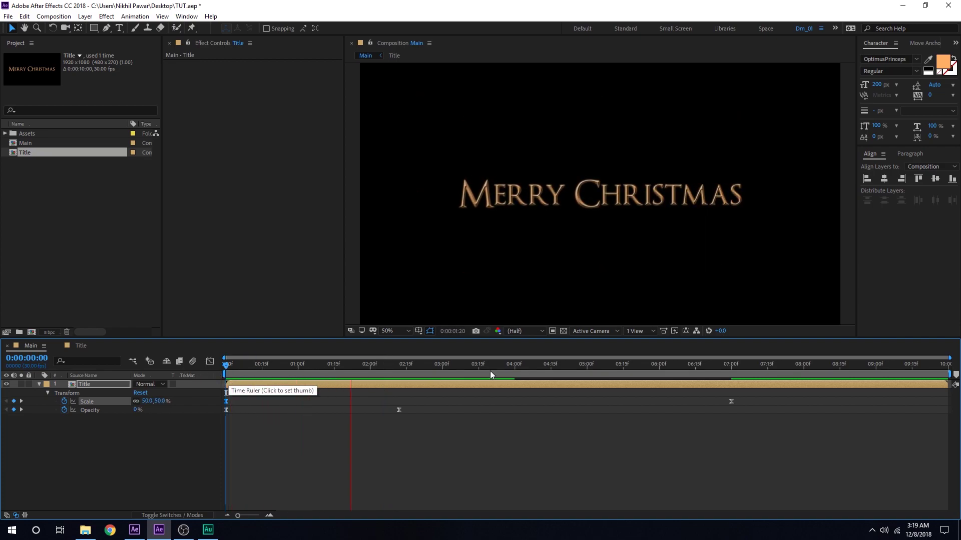
pyautogui.moveTo(275, 368); pyautogui.dragTo(416, 417)
pyautogui.click(39, 384)
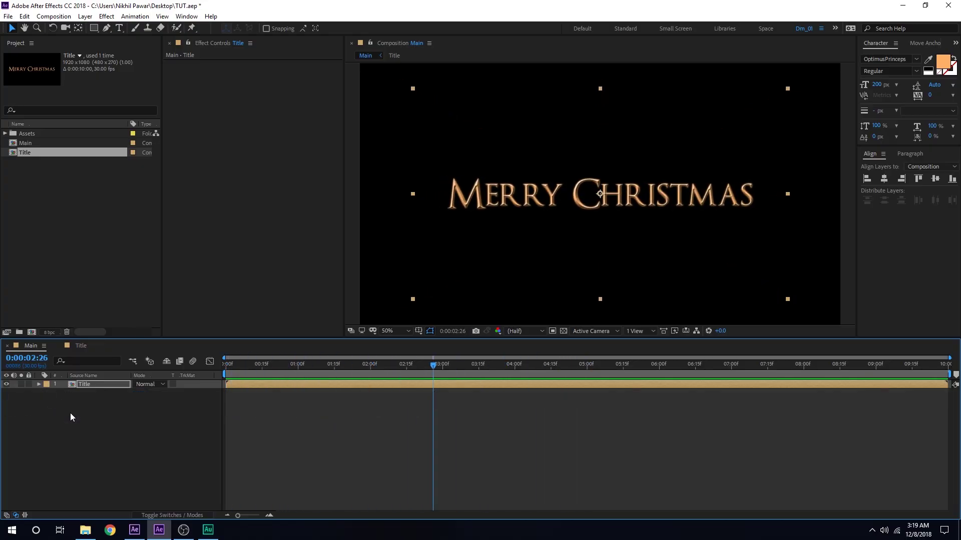
pyautogui.click(70, 413)
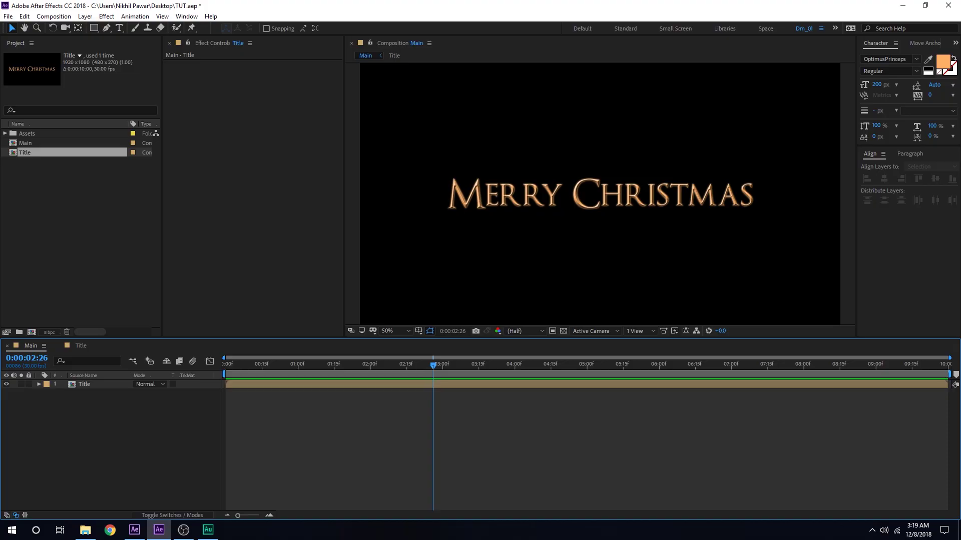
# Apply the Glow effect to the Title layer in the Main composition
pyautogui.hotkey('alt', 'Tab')
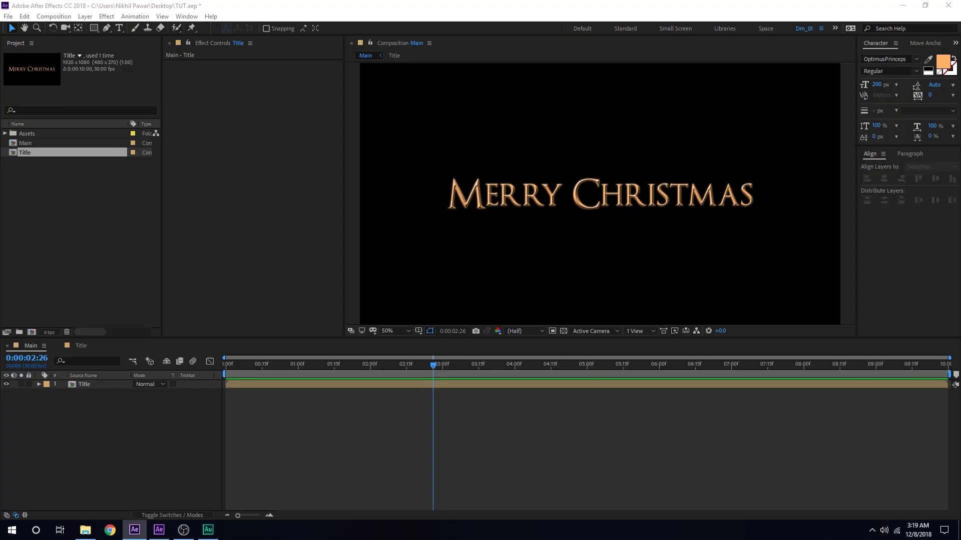
pyautogui.click(92, 384)
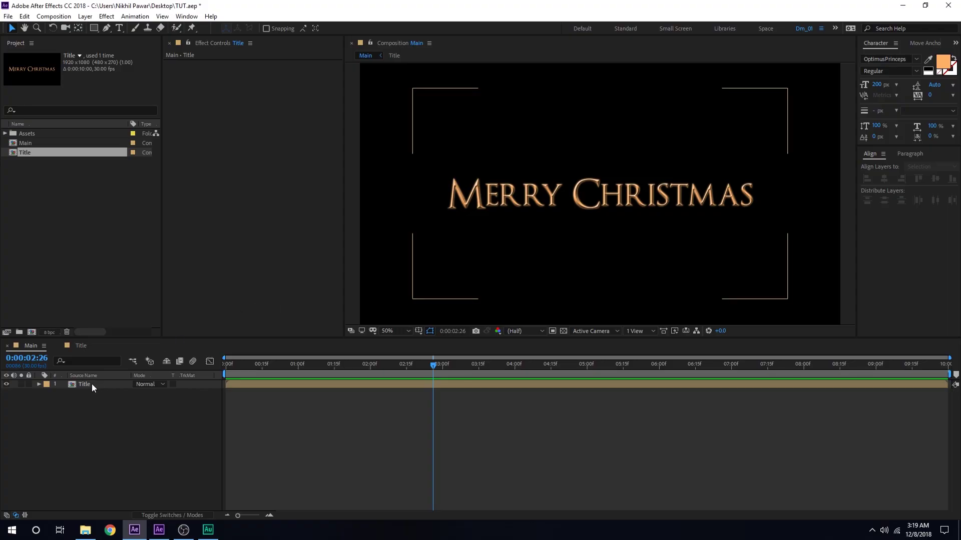
pyautogui.hotkey('ctrl', 'space')
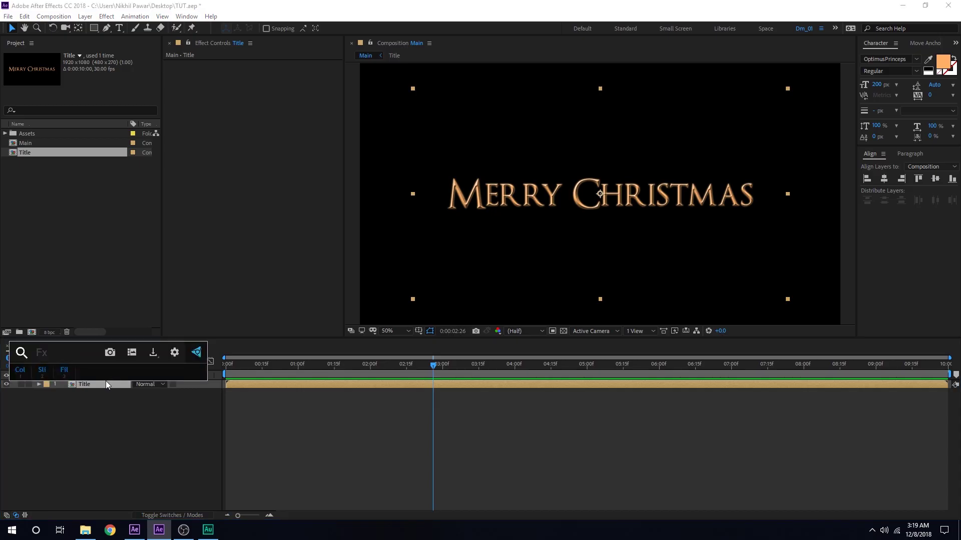
pyautogui.write('glo')
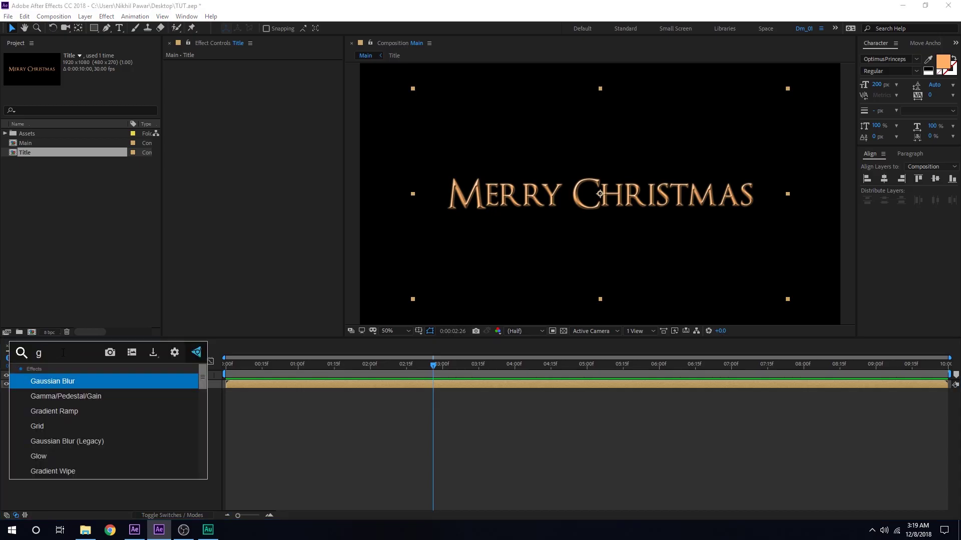
pyautogui.click(38, 380)
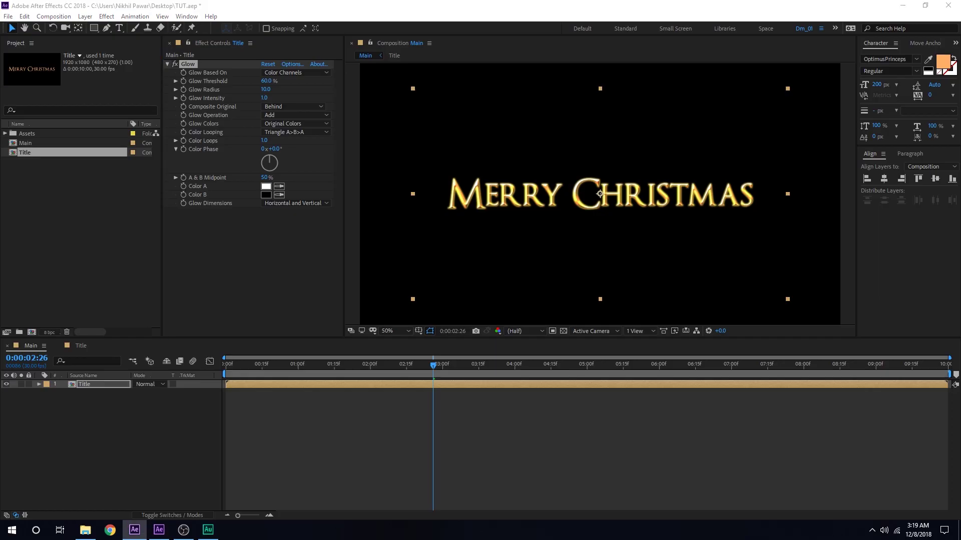
# Set the Glow threshold to 77.3% and its radius to 90
pyautogui.moveTo(267, 86); pyautogui.dragTo(285, 87)
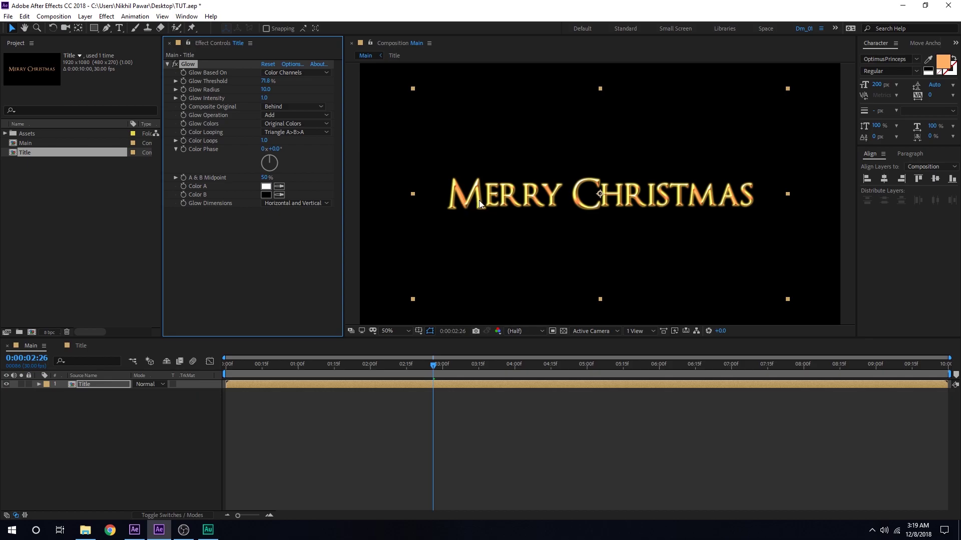
pyautogui.press('.')
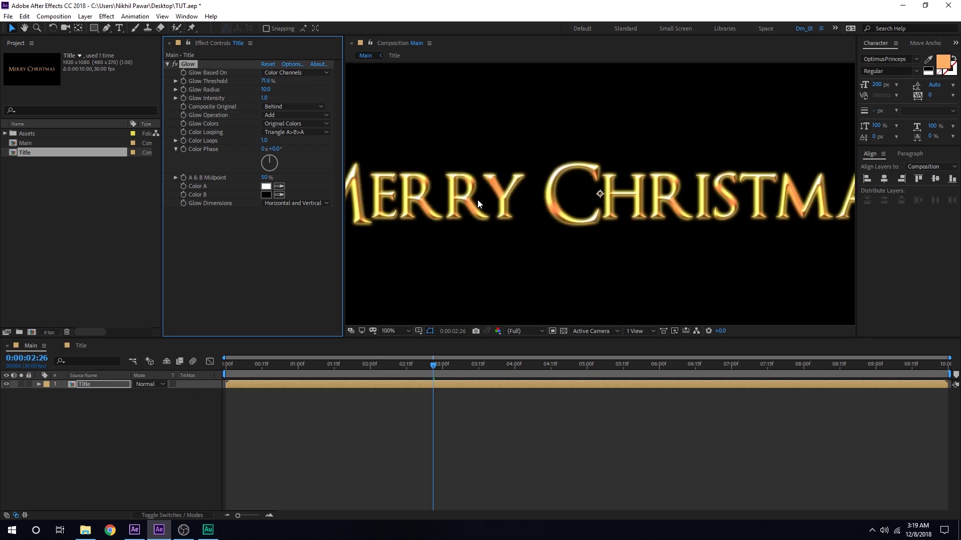
pyautogui.click(264, 90)
pyautogui.write('92')
pyautogui.press('Return')
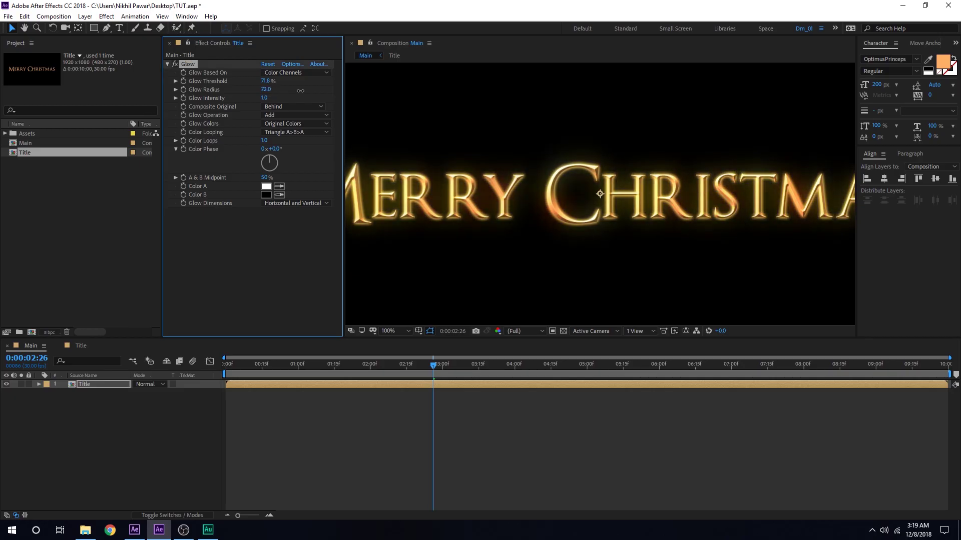
pyautogui.moveTo(310, 91); pyautogui.dragTo(309, 90)
pyautogui.moveTo(269, 80); pyautogui.dragTo(273, 88)
pyautogui.click(280, 235)
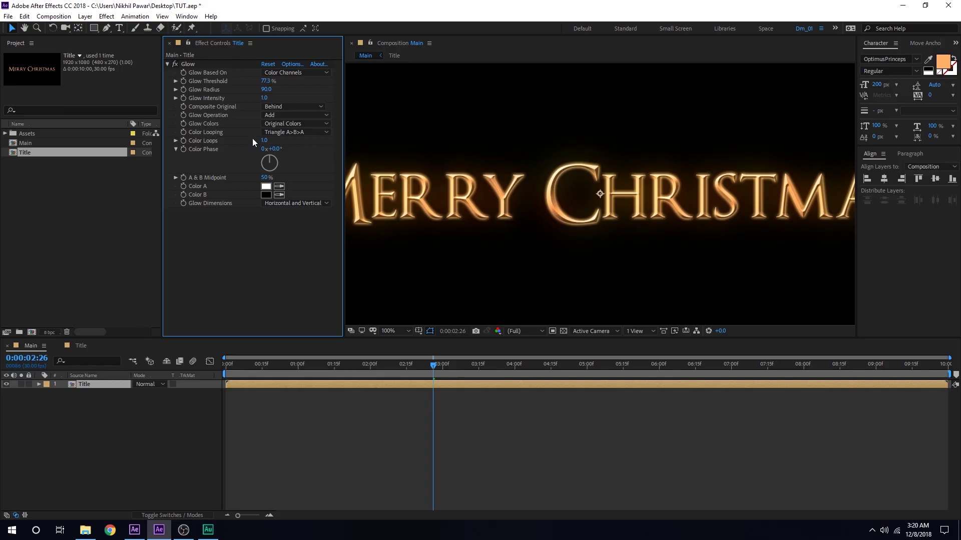
# Duplicate the Glow effect and give the copy a threshold of 91.8%, a radius of 220 and an intensity of 0.8
pyautogui.click(186, 64)
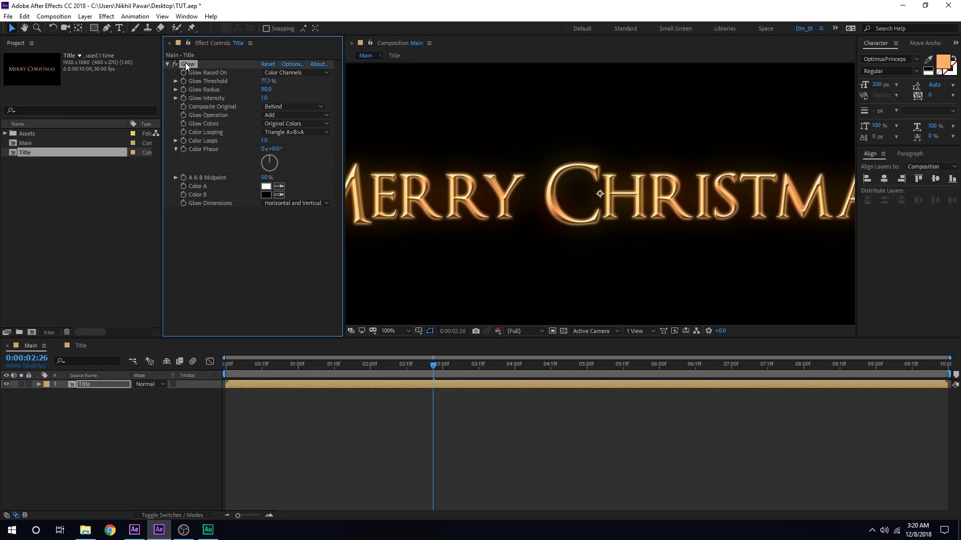
pyautogui.hotkey('ctrl', 'd')
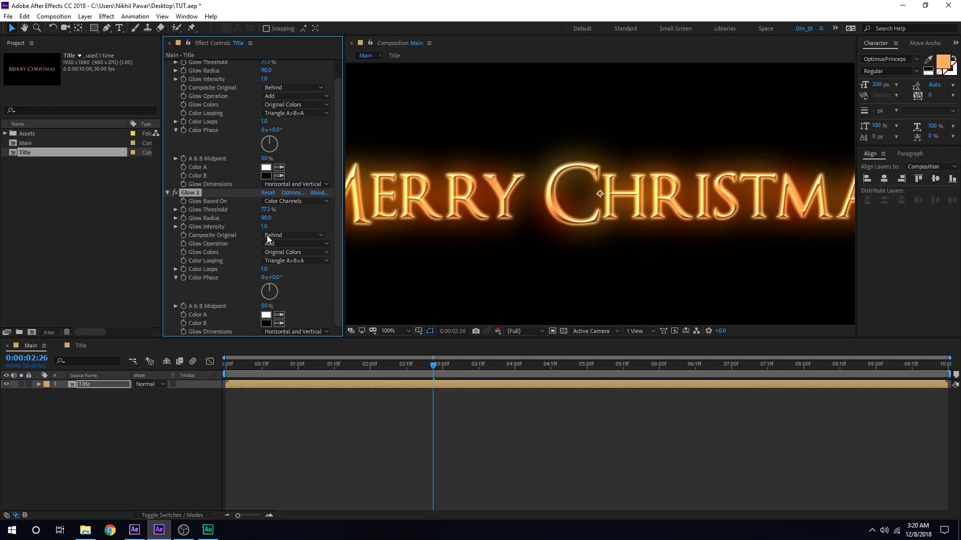
pyautogui.moveTo(267, 214)
pyautogui.mouseDown()
pyautogui.moveTo(304, 207)
pyautogui.moveTo(261, 218)
pyautogui.moveTo(274, 225)
pyautogui.moveTo(253, 212)
pyautogui.moveTo(257, 228)
pyautogui.moveTo(249, 229)
pyautogui.moveTo(265, 228)
pyautogui.mouseUp()
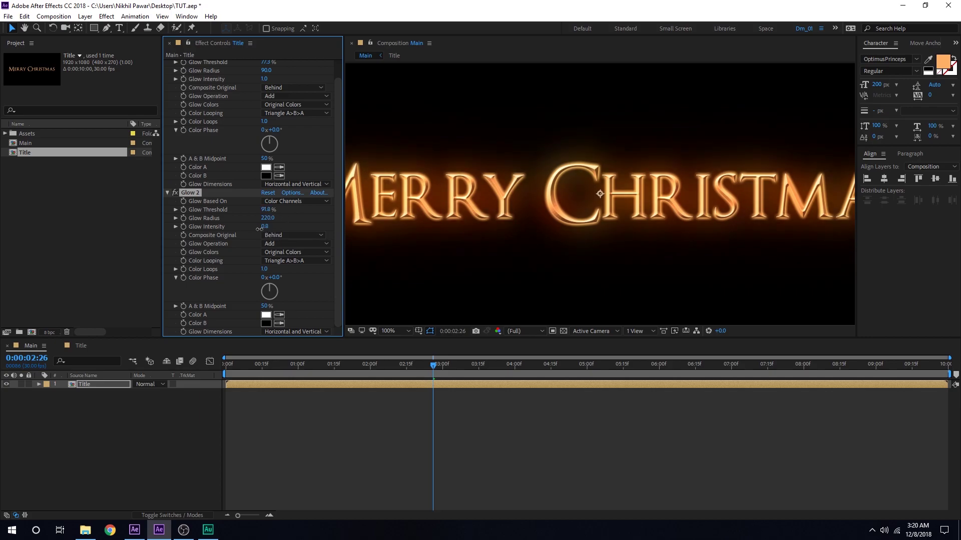
# Set the first Glow's intensity to 0.9 and Glow 2's threshold to 91%, and compare the title with Glow 2 off and on
pyautogui.moveTo(265, 79); pyautogui.dragTo(258, 77)
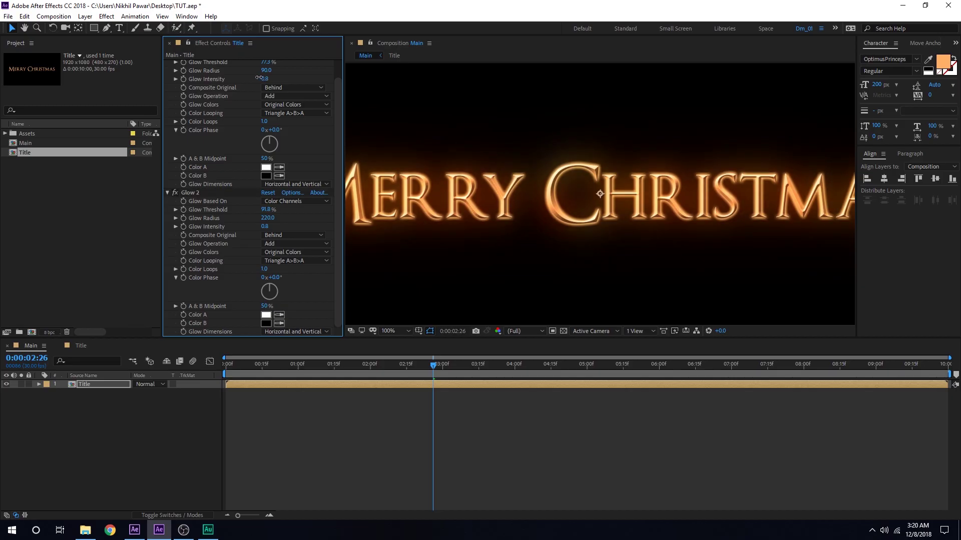
pyautogui.moveTo(267, 210); pyautogui.dragTo(266, 209)
pyautogui.click(293, 235)
pyautogui.click(383, 237)
pyautogui.click(174, 192)
pyautogui.click(175, 193)
pyautogui.press(',')
pyautogui.press('.')
# Set the first Glow's threshold to 76.1% and Glow 2's threshold to 87.1%, and inspect the glowing title
pyautogui.scroll(2, 280, 88)
pyautogui.moveTo(267, 81); pyautogui.dragTo(267, 83)
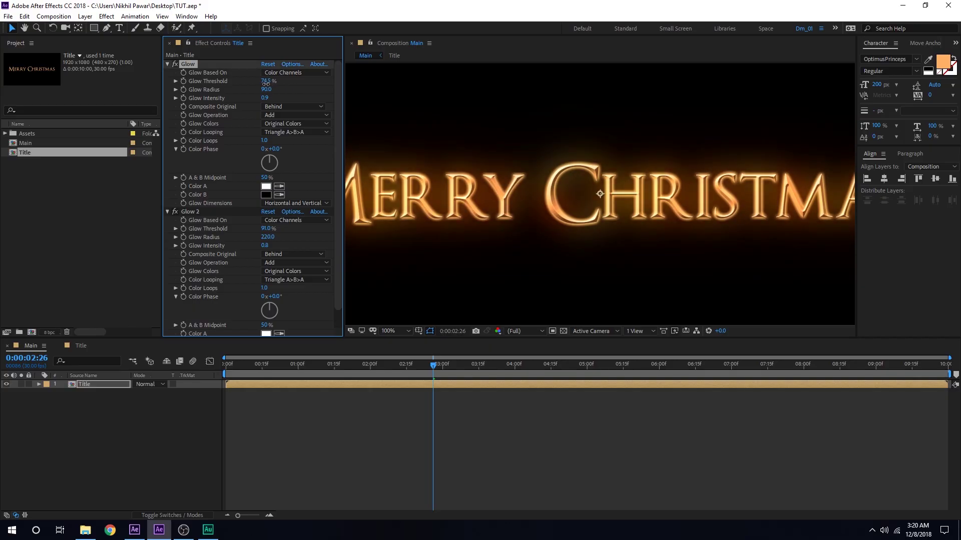
pyautogui.moveTo(265, 229); pyautogui.dragTo(266, 229)
pyautogui.click(503, 220)
pyautogui.scroll(-2, 503, 220)
pyautogui.scroll(2, 504, 220)
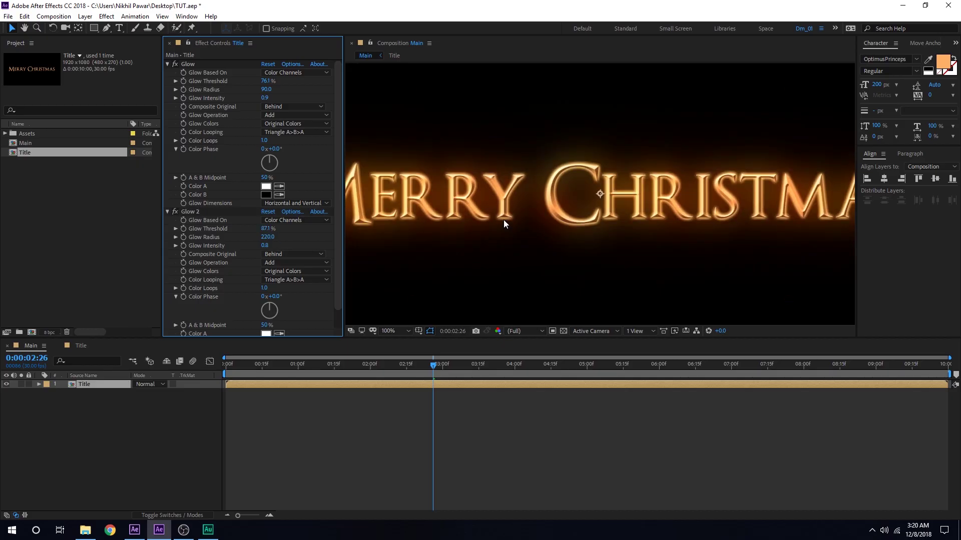
# Duplicate the Title layer and set the upper copy's blending mode to Add
pyautogui.click(104, 416)
pyautogui.click(87, 384)
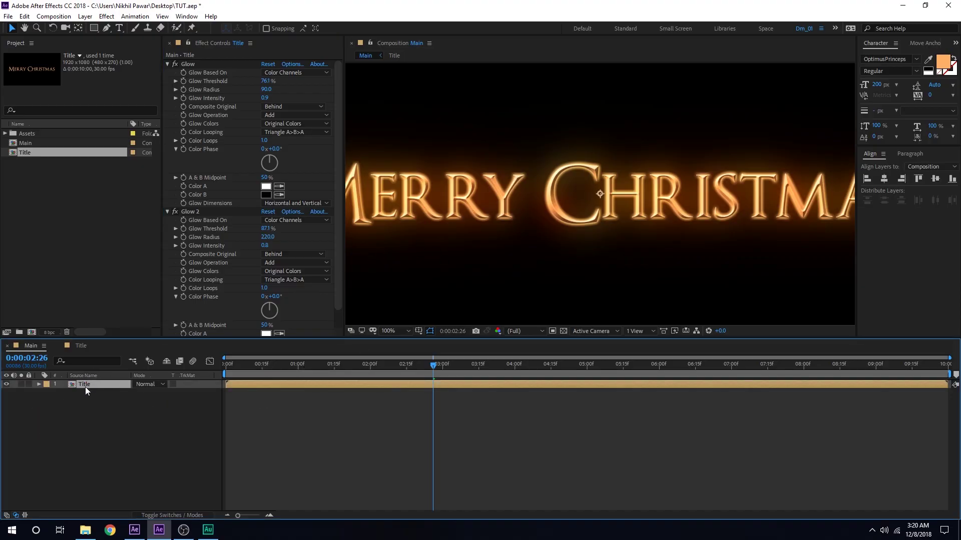
pyautogui.click(149, 384)
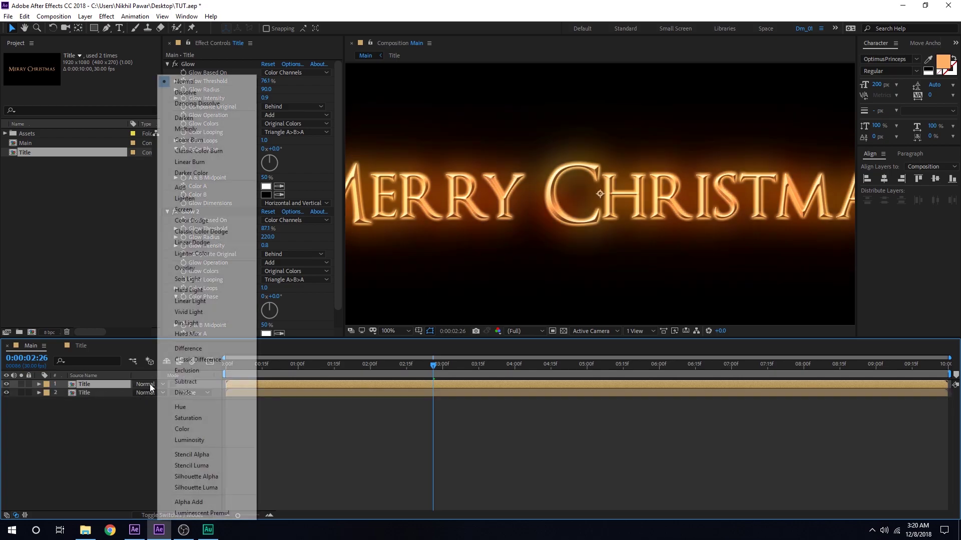
pyautogui.click(179, 183)
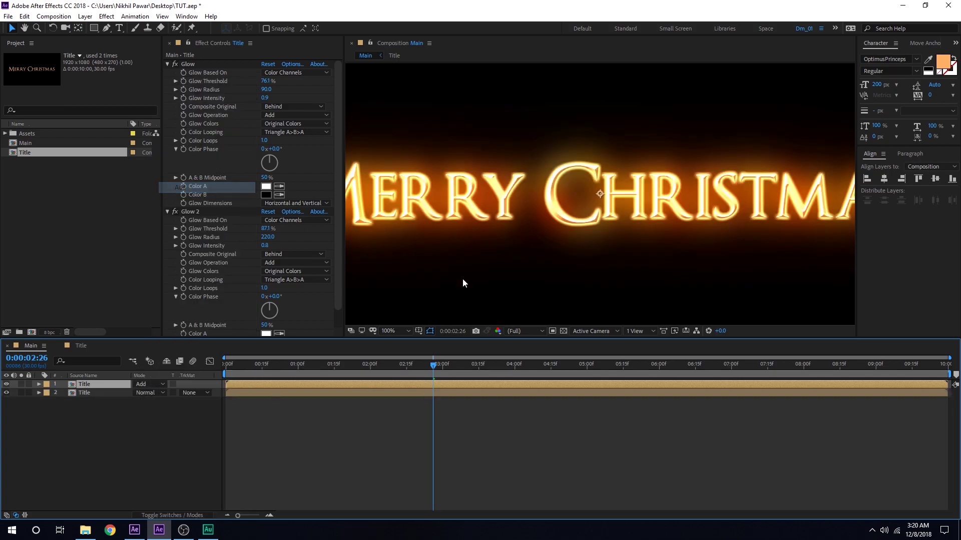
# Solo the upper Title layer and delete both of its Glow effects
pyautogui.click(21, 383)
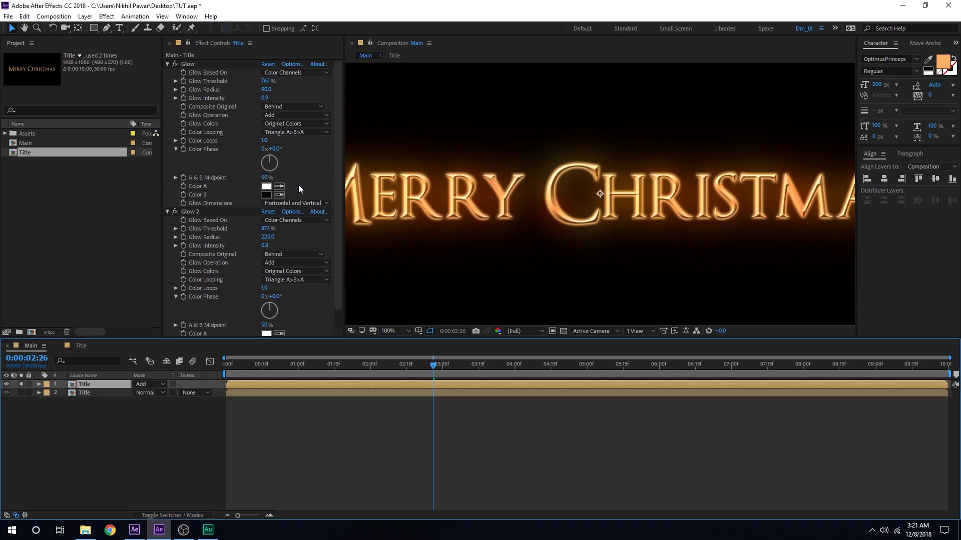
pyautogui.click(194, 63)
pyautogui.keyDown('shift'); pyautogui.click(199, 210); pyautogui.keyUp('shift')
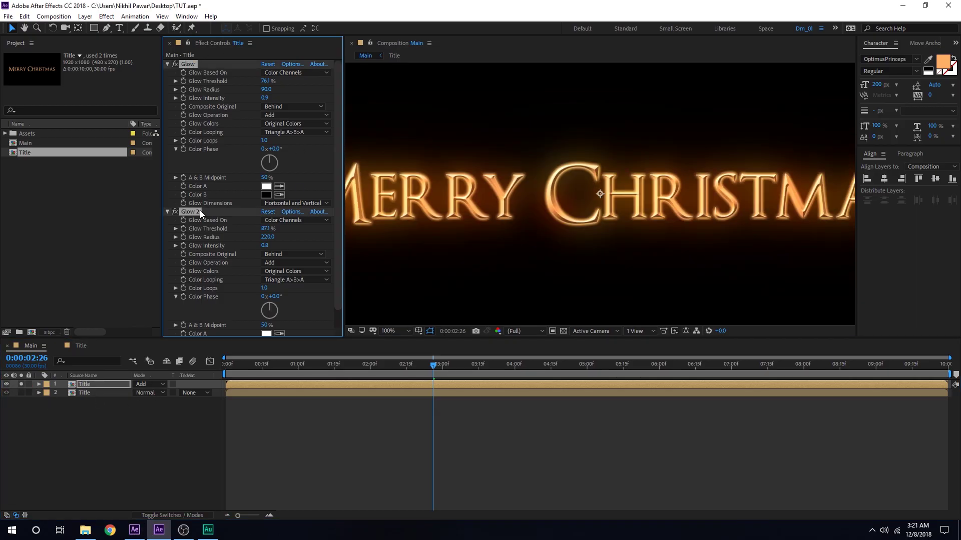
pyautogui.press('Delete')
# Apply the Vegas effect to the upper Title layer and set its rendering blend mode to Transparent
pyautogui.click(88, 383)
pyautogui.hotkey('ctrl', 'space')
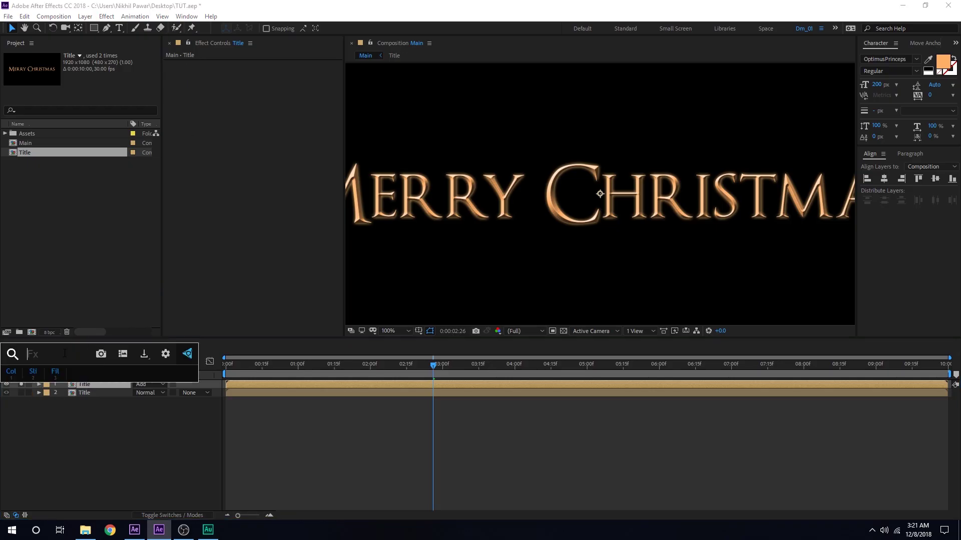
pyautogui.write('ve')
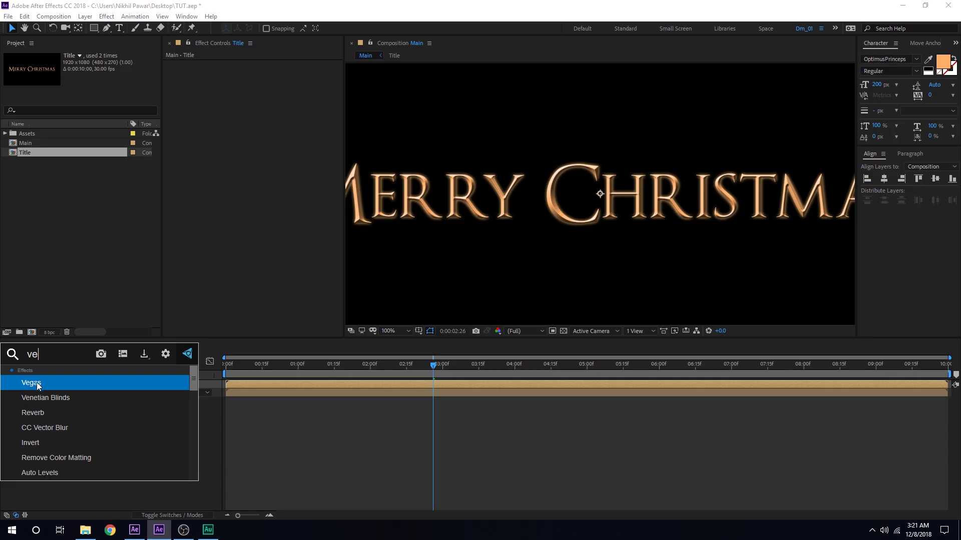
pyautogui.click(36, 384)
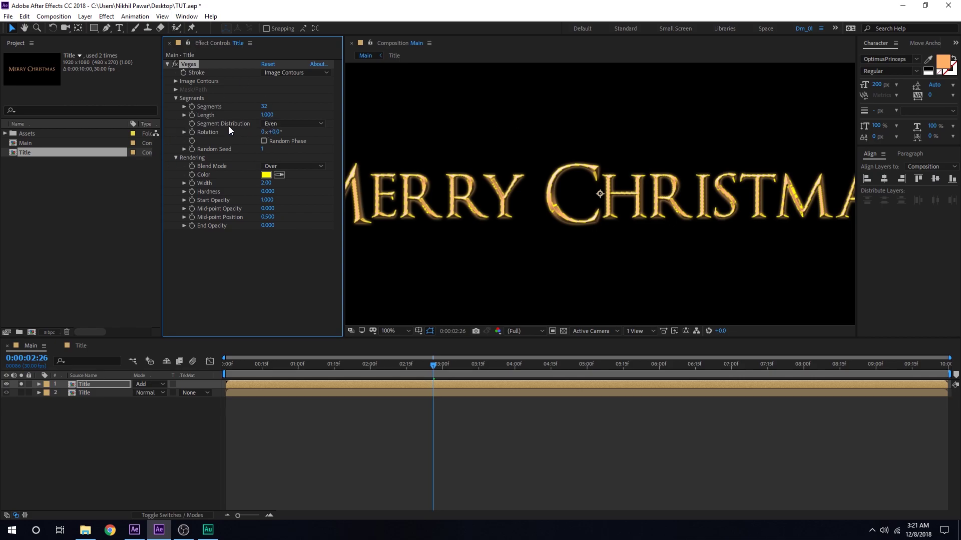
pyautogui.click(291, 166)
pyautogui.click(289, 176)
pyautogui.scroll(1, 581, 218)
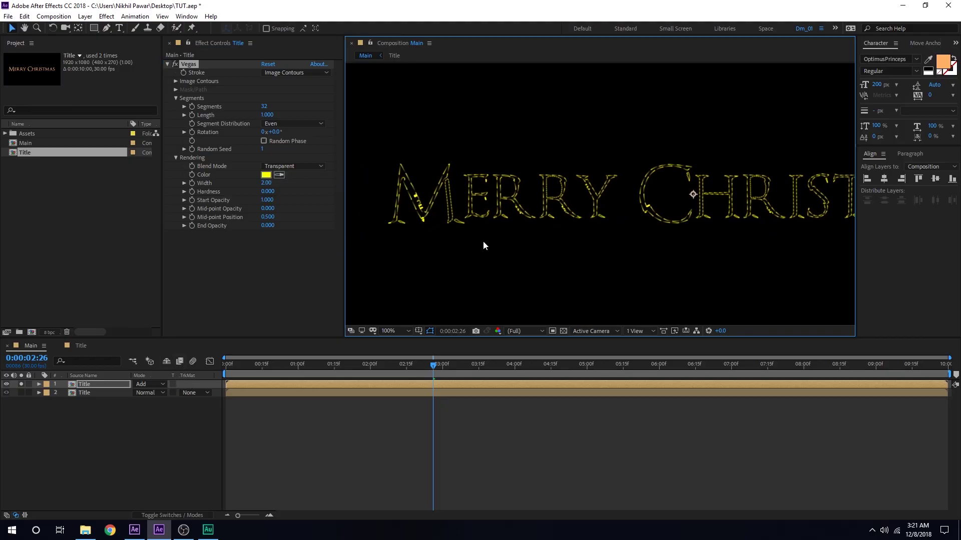
pyautogui.scroll(3, 552, 209)
pyautogui.scroll(-2, 551, 205)
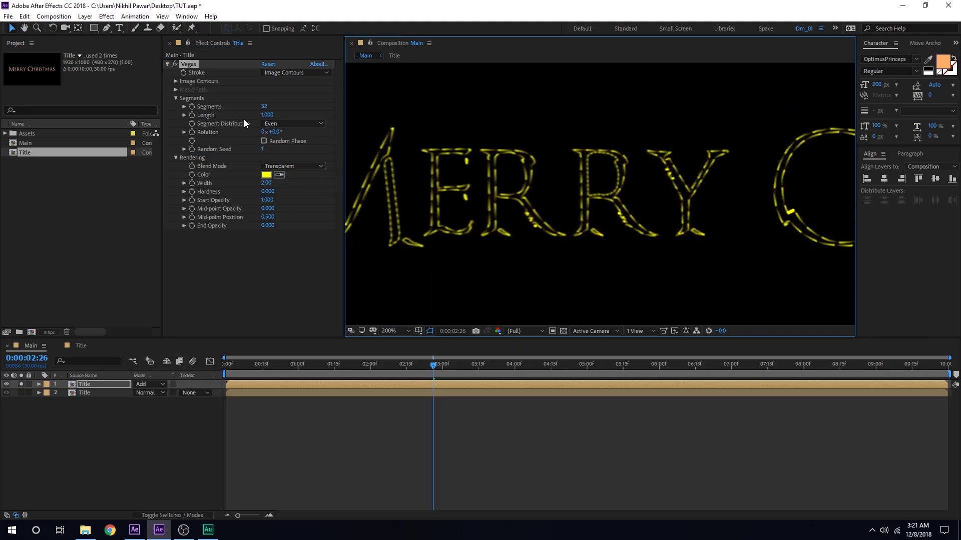
# Set the Vegas image contour threshold to 113 and the tolerance to 0
pyautogui.click(175, 98)
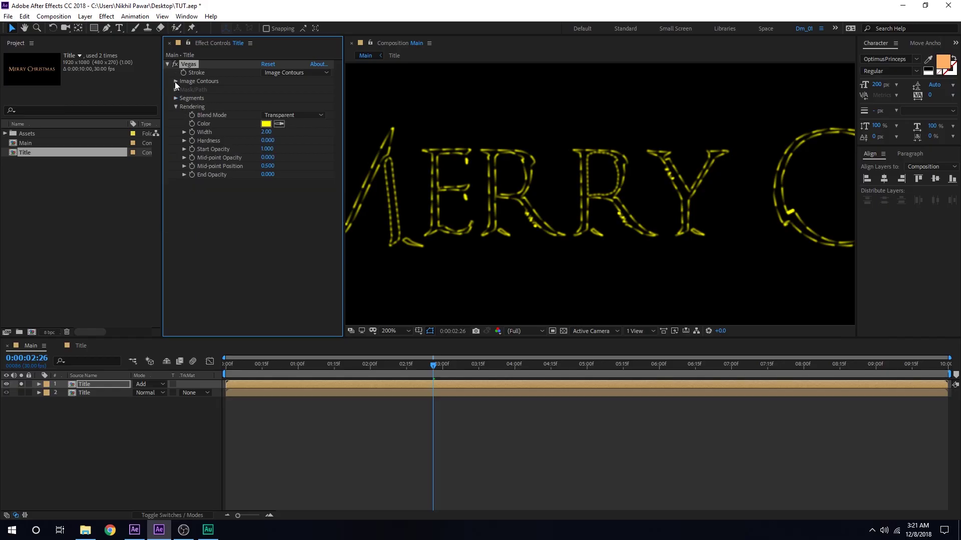
pyautogui.click(175, 106)
pyautogui.click(176, 82)
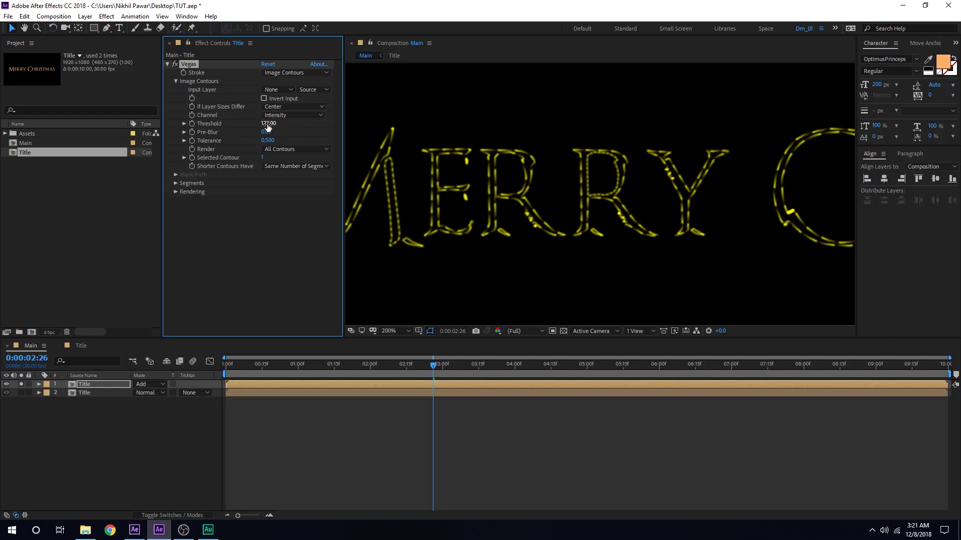
pyautogui.moveTo(268, 126); pyautogui.dragTo(187, 148)
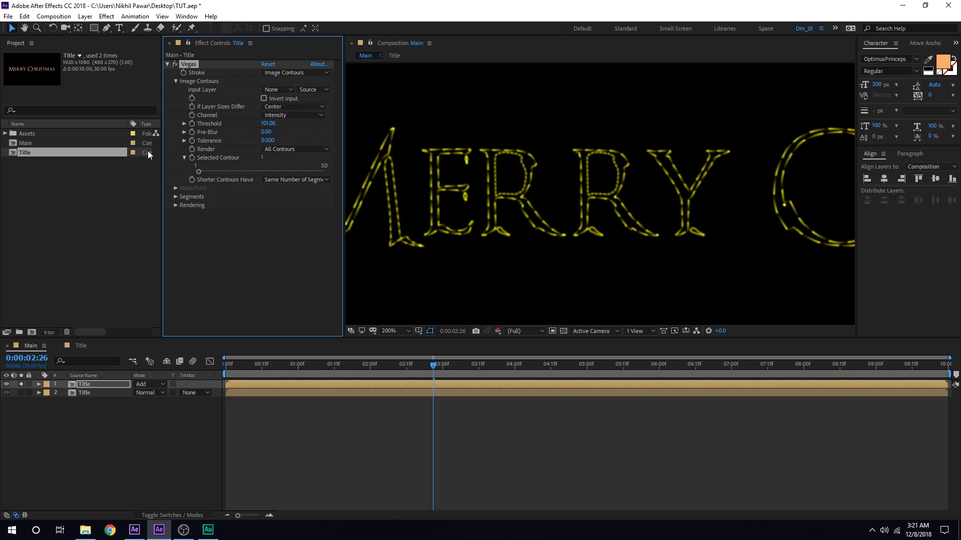
pyautogui.moveTo(269, 123); pyautogui.dragTo(275, 124)
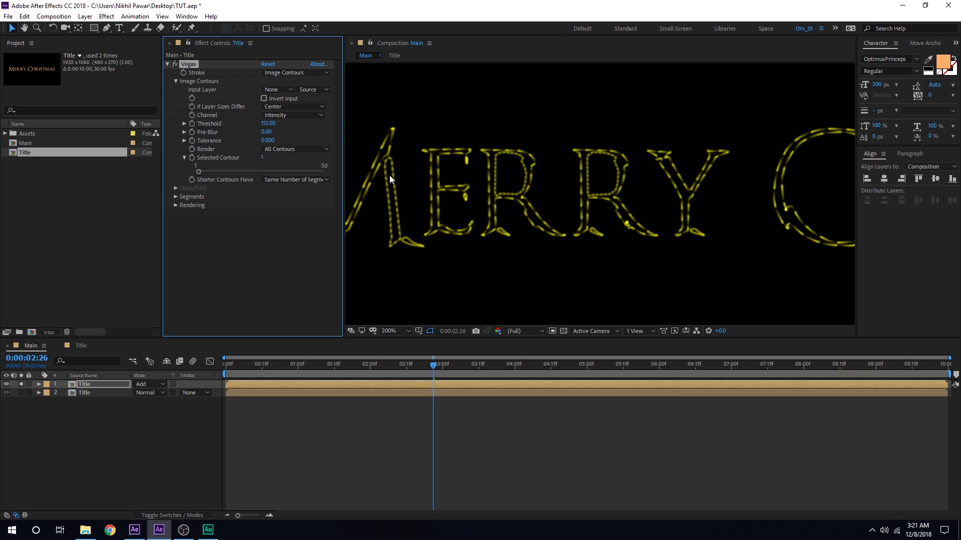
# Reduce the Vegas stroke to 1 segment with a length of 0.560
pyautogui.click(175, 197)
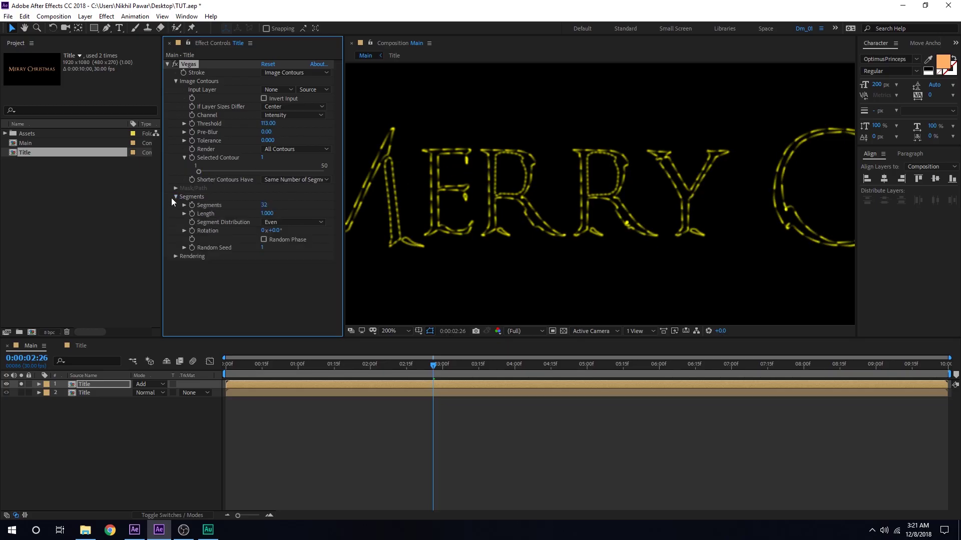
pyautogui.click(264, 205)
pyautogui.write('1')
pyautogui.press('Return')
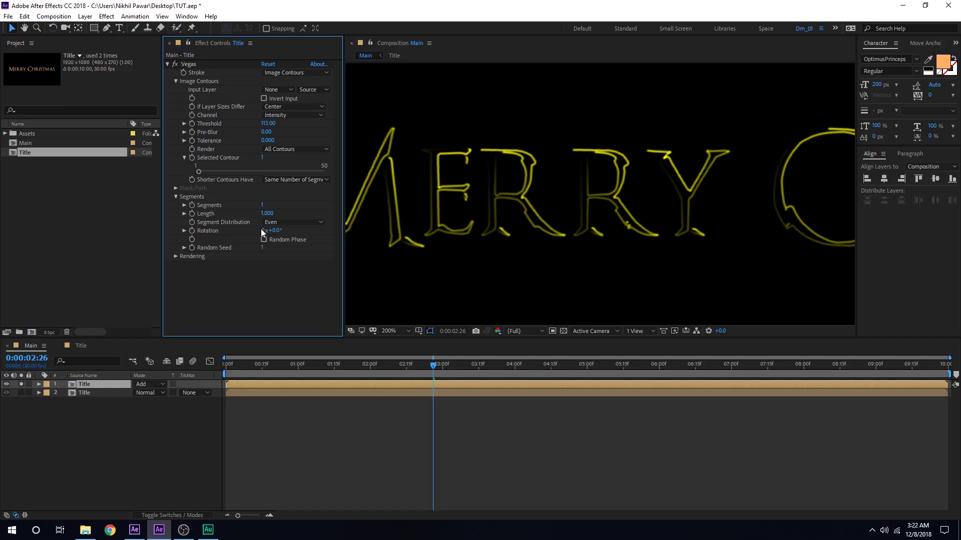
pyautogui.moveTo(266, 214)
pyautogui.mouseDown()
pyautogui.moveTo(226, 215)
pyautogui.moveTo(249, 216)
pyautogui.mouseUp()
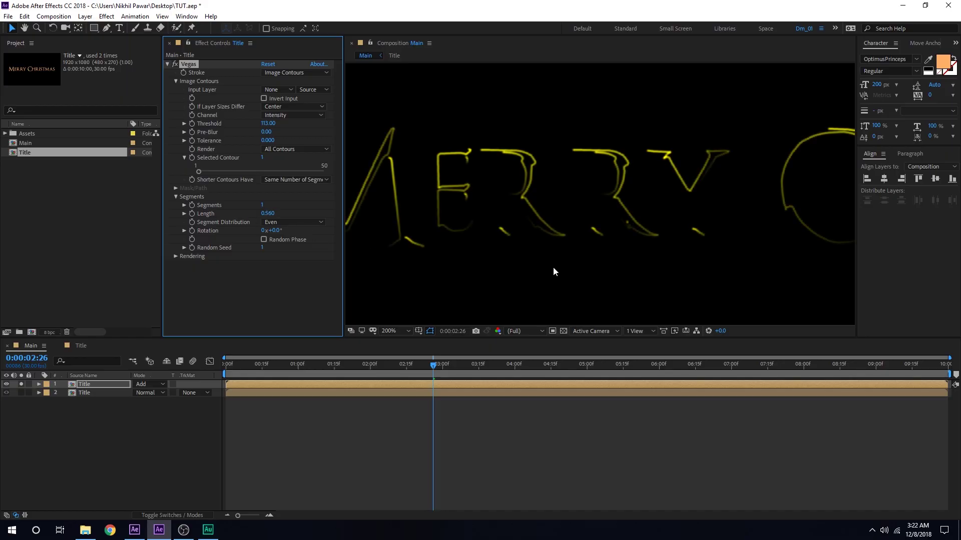
# Turn on Random Phase for the Vegas segments and set their rotation to -127°
pyautogui.scroll(-2, 541, 239)
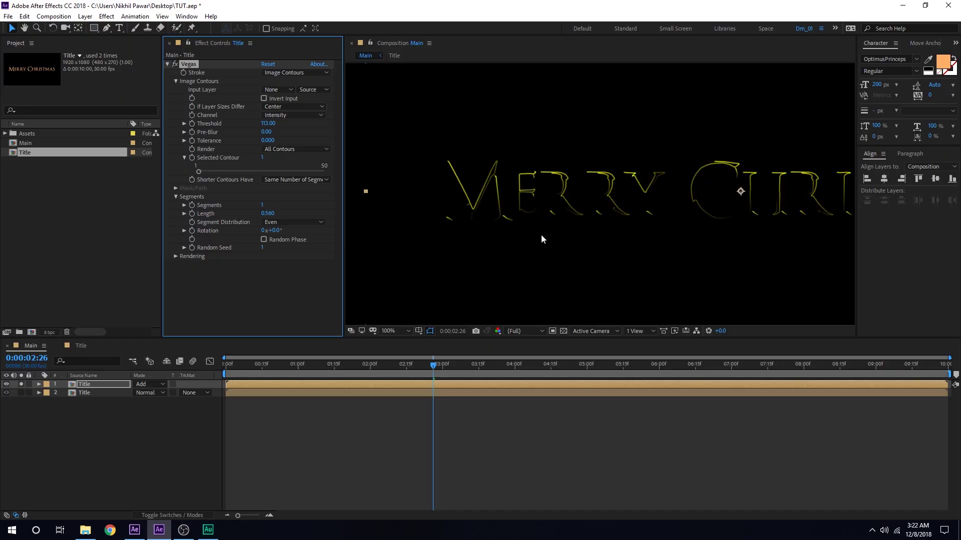
pyautogui.click(264, 240)
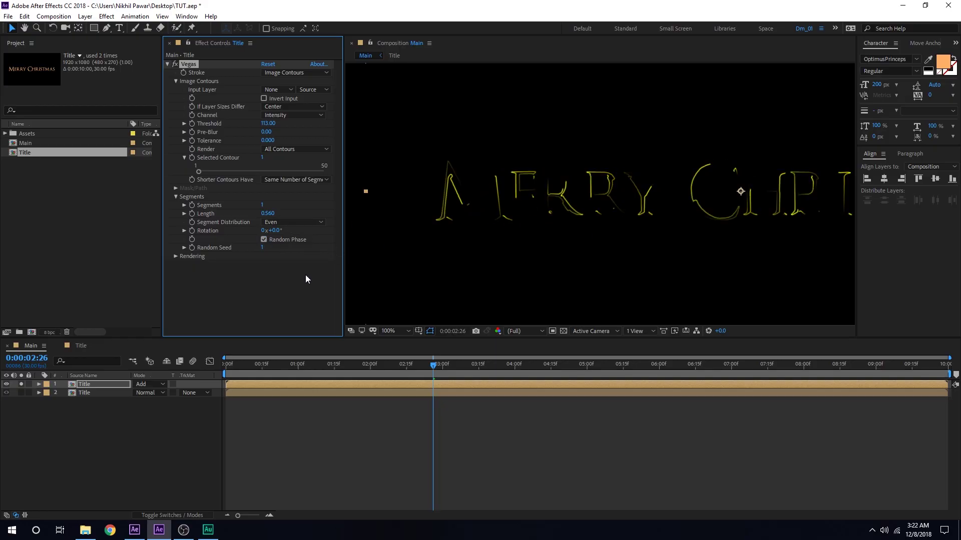
pyautogui.moveTo(271, 230)
pyautogui.mouseDown()
pyautogui.moveTo(335, 226)
pyautogui.moveTo(212, 242)
pyautogui.moveTo(223, 243)
pyautogui.mouseUp()
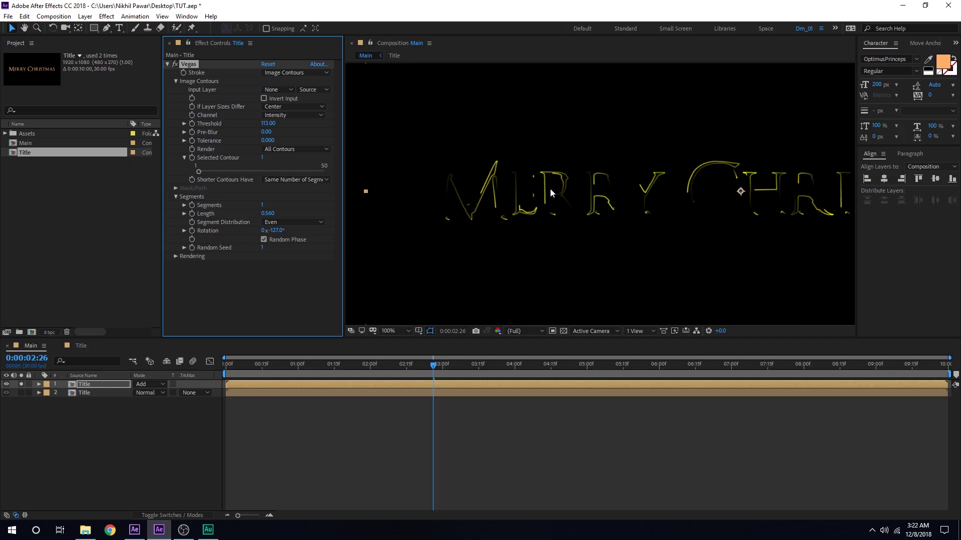
# Set the Vegas segment length to 0.450 and the segment rotation to -61°, keeping Random Phase on
pyautogui.click(264, 240)
pyautogui.moveTo(276, 230)
pyautogui.mouseDown()
pyautogui.moveTo(398, 226)
pyautogui.moveTo(316, 239)
pyautogui.mouseUp()
pyautogui.click(263, 240)
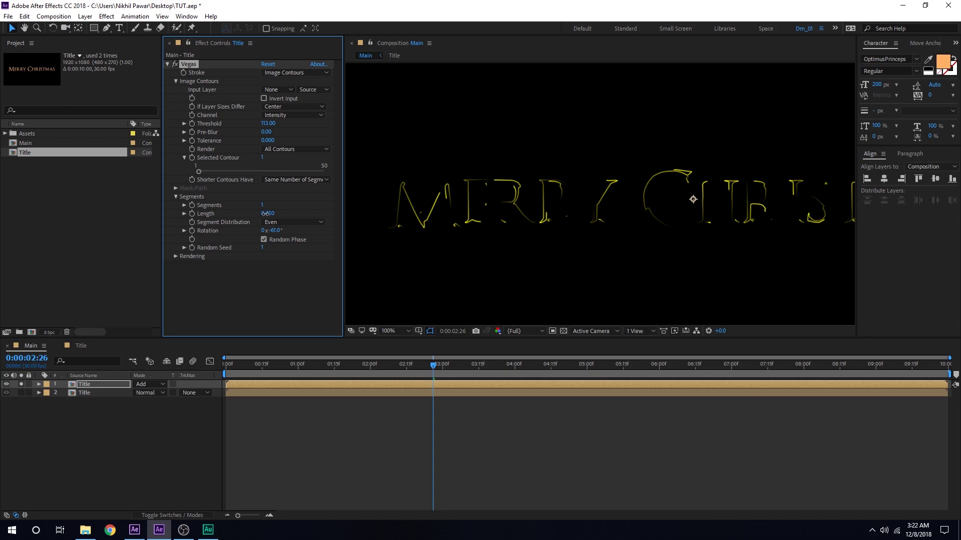
pyautogui.click(258, 287)
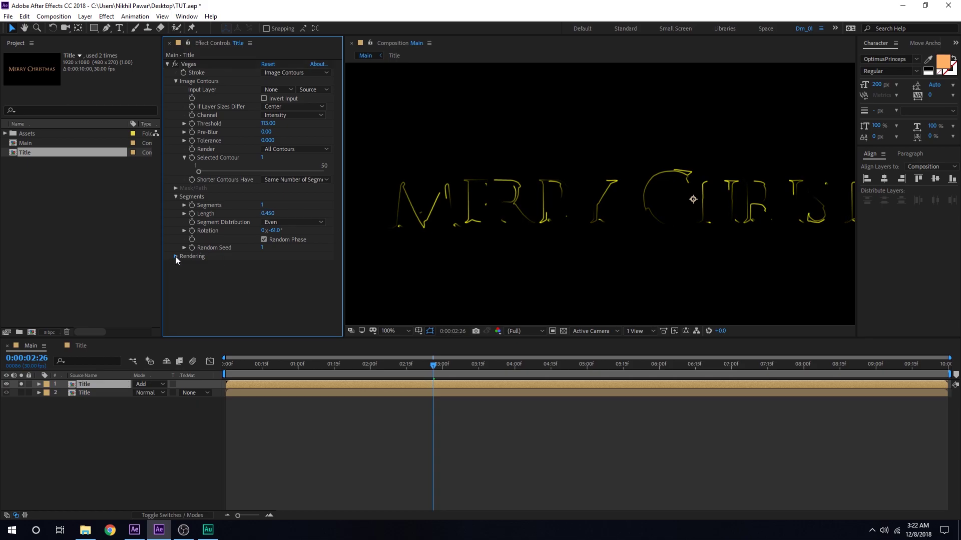
# Set the Vegas rendering color to orange FF9600
pyautogui.click(175, 256)
pyautogui.click(266, 274)
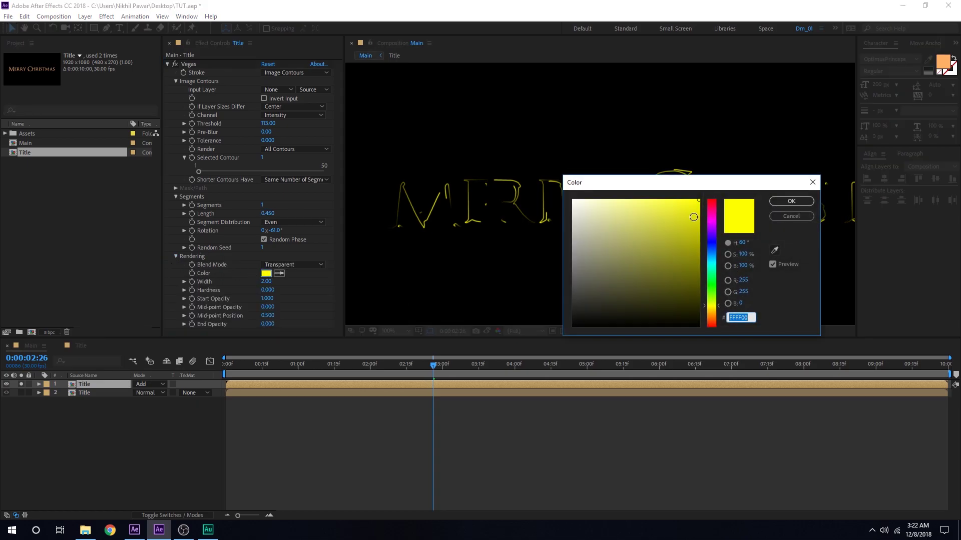
pyautogui.moveTo(670, 188); pyautogui.dragTo(642, 146)
pyautogui.moveTo(686, 263); pyautogui.dragTo(685, 272)
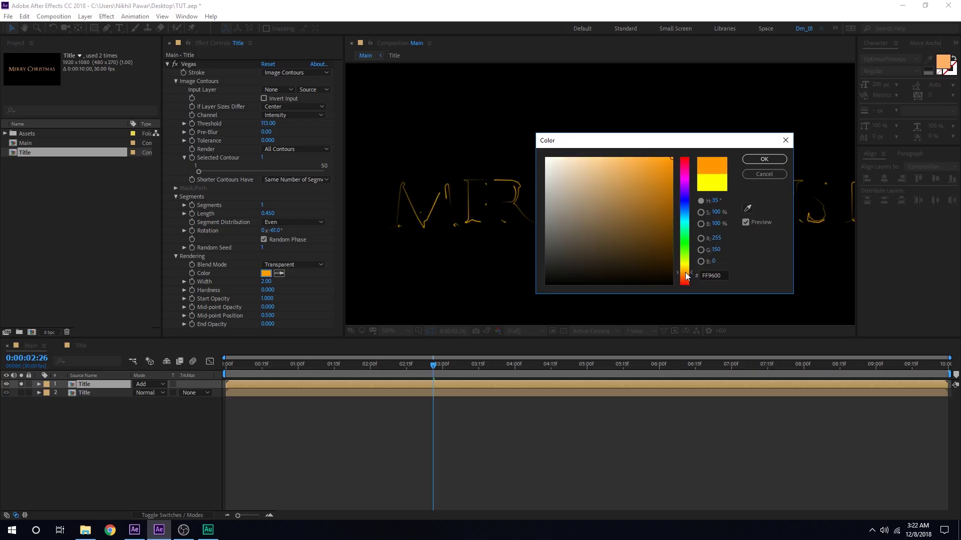
pyautogui.click(764, 159)
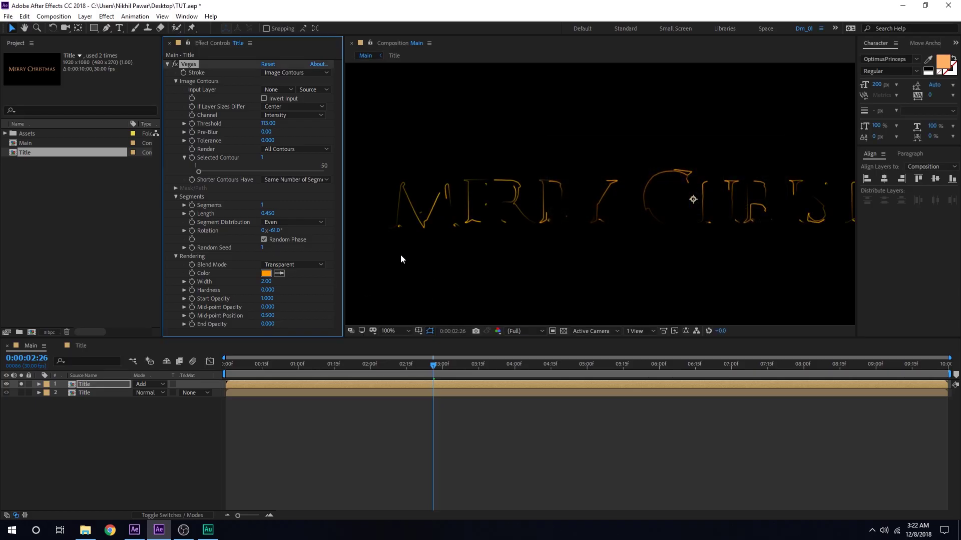
# Set the Vegas stroke width to 3
pyautogui.click(263, 282)
pyautogui.write('3')
pyautogui.press('Return')
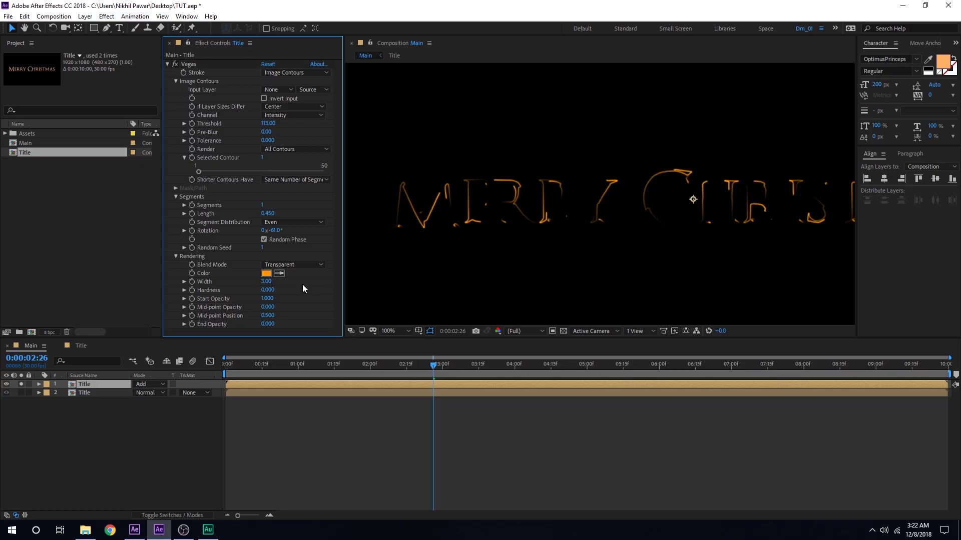
# Apply Fast Blur (Legacy) to the upper Title layer and set its blurriness to 4.0
pyautogui.hotkey('ctrl', 'space')
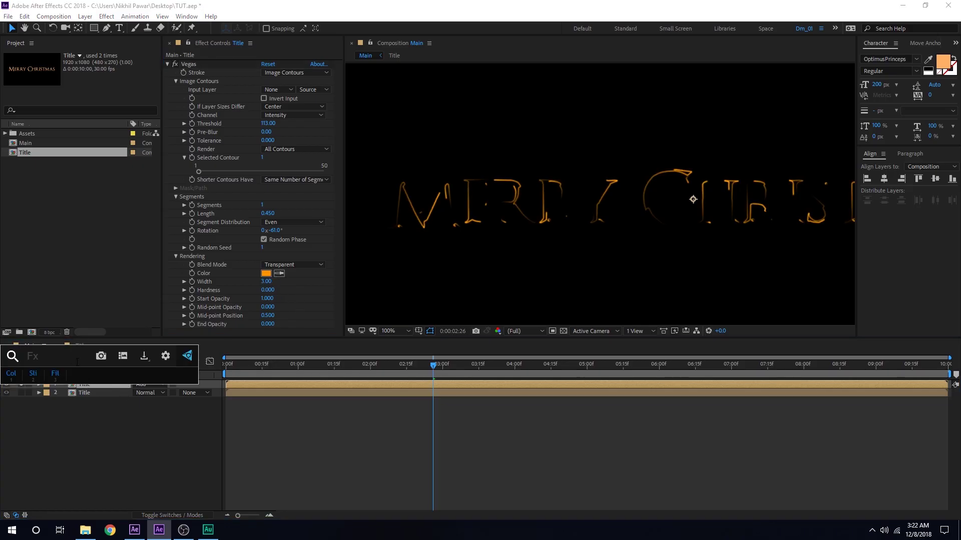
pyautogui.write('fast')
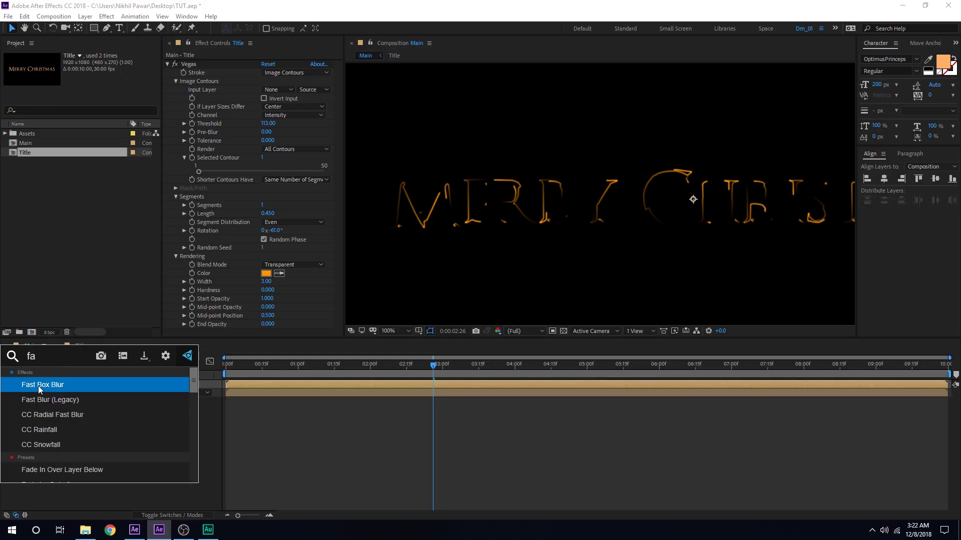
pyautogui.click(39, 399)
pyautogui.moveTo(265, 314)
pyautogui.mouseDown()
pyautogui.moveTo(290, 314)
pyautogui.moveTo(266, 315)
pyautogui.mouseUp()
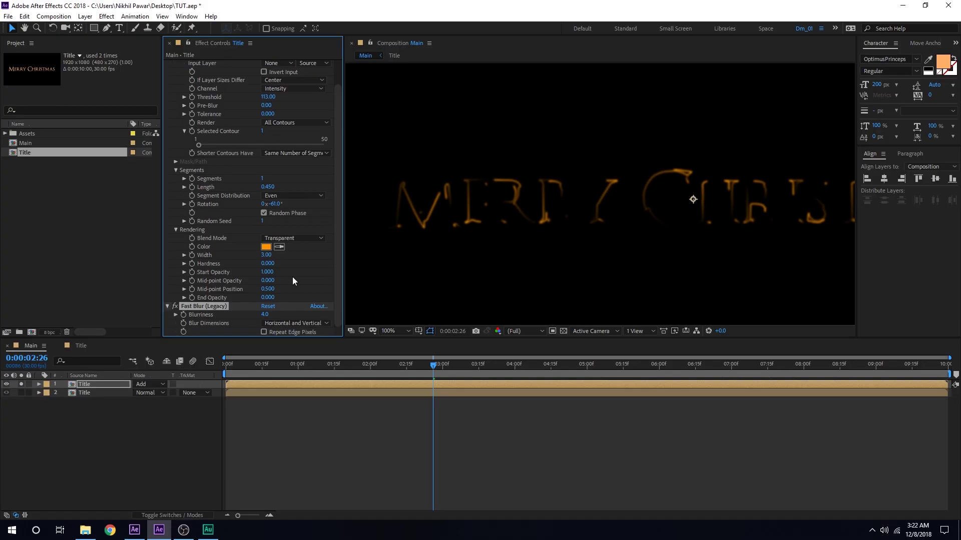
# Apply the Glow effect to the upper Title layer with a glow radius of 45 and a glow threshold of 63.5%
pyautogui.click(112, 381)
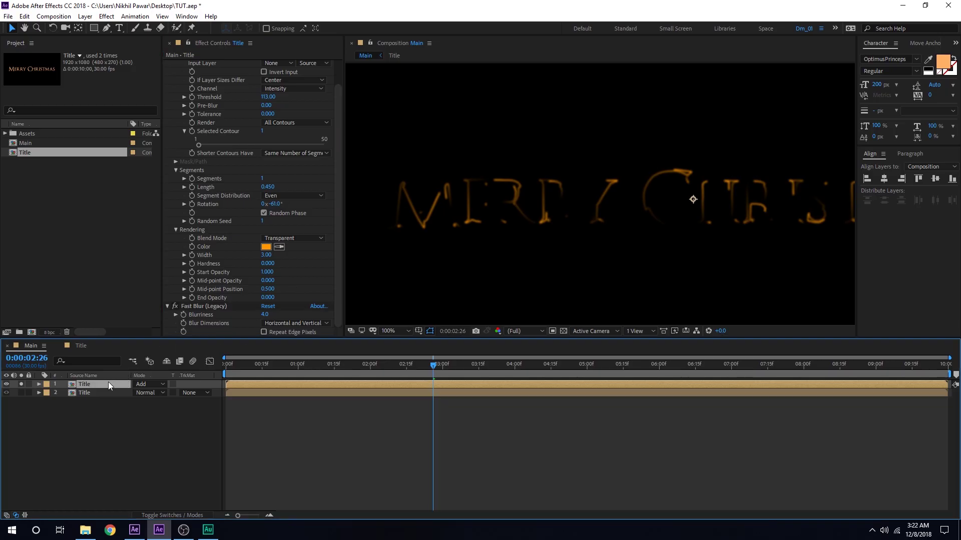
pyautogui.hotkey('ctrl', 'space')
pyautogui.write('glow')
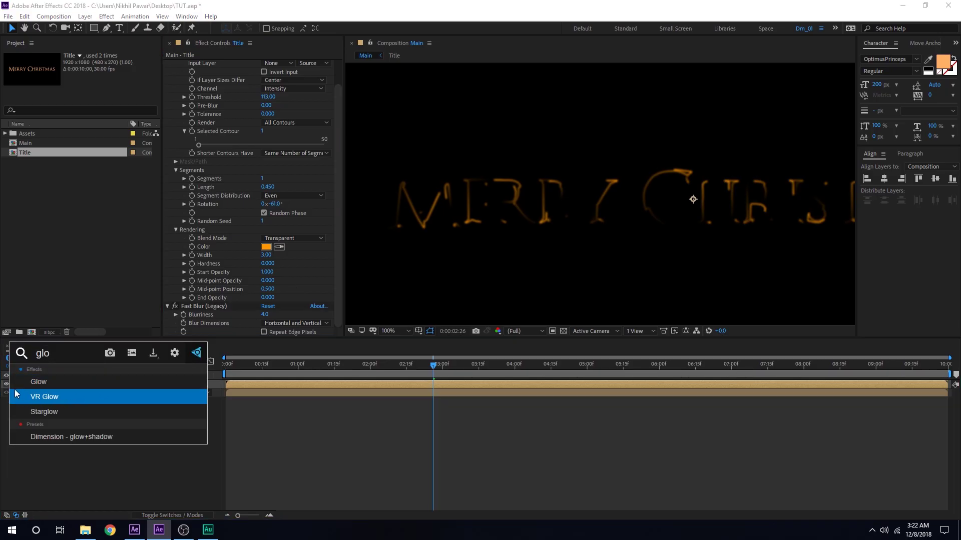
pyautogui.click(41, 384)
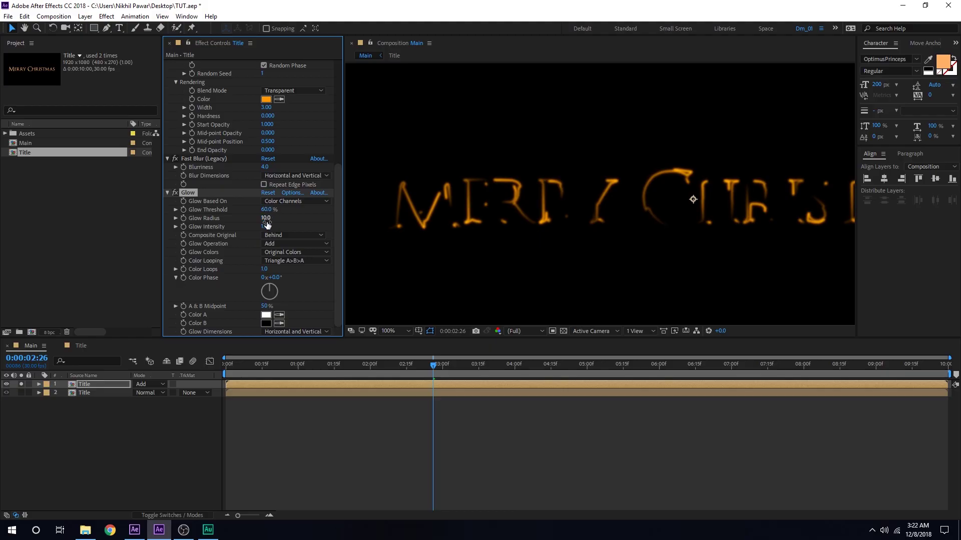
pyautogui.moveTo(267, 222)
pyautogui.mouseDown()
pyautogui.moveTo(299, 217)
pyautogui.moveTo(278, 209)
pyautogui.mouseUp()
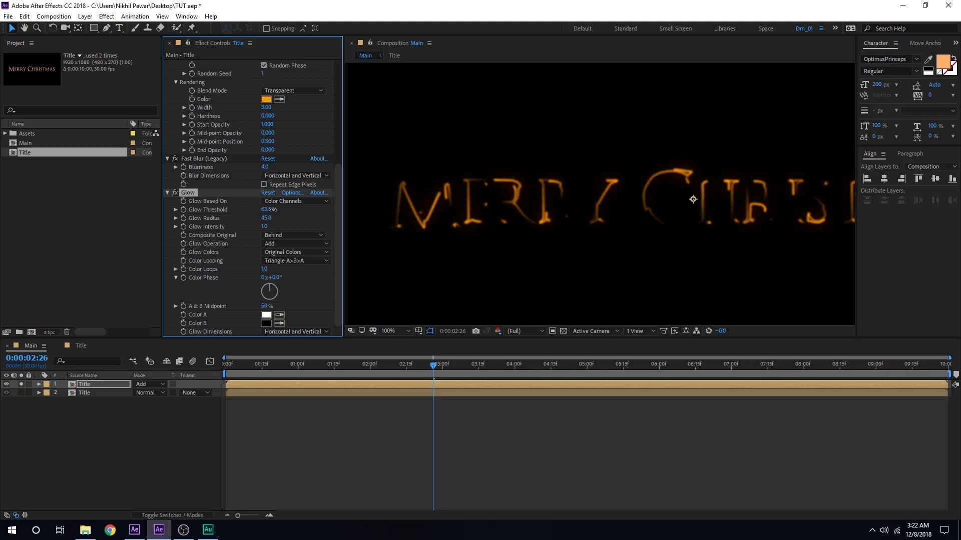
# Turn off solo for the upper Title layer and set the Vegas segment rotation to -263°
pyautogui.click(21, 384)
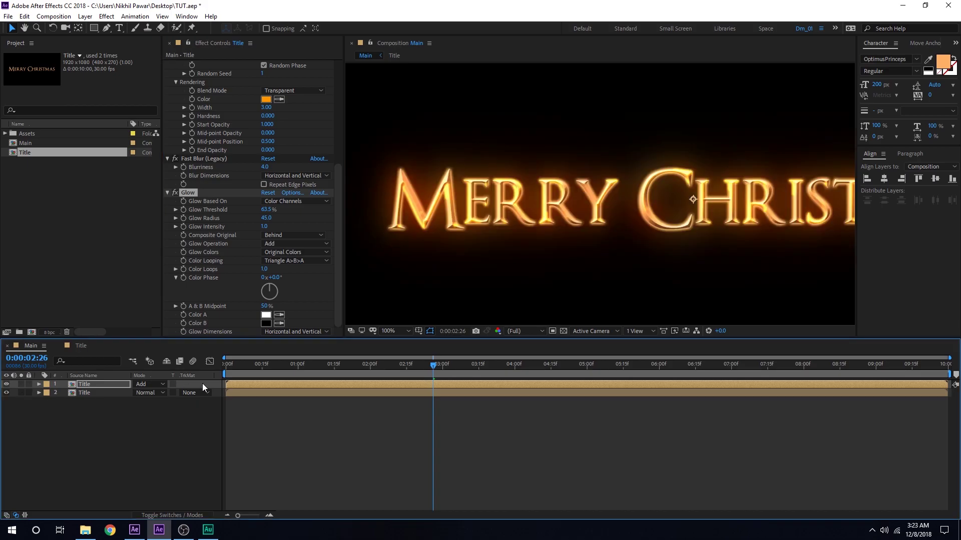
pyautogui.moveTo(341, 166); pyautogui.dragTo(341, 113)
pyautogui.moveTo(270, 167); pyautogui.dragTo(209, 209)
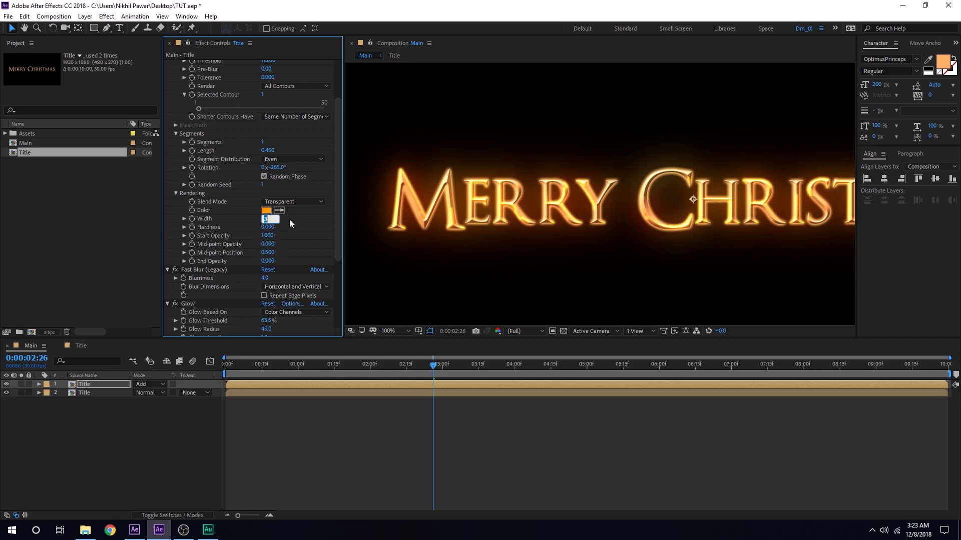
# Set the Vegas stroke width to 2 and its color to yellow FFDE00
pyautogui.press('Return')
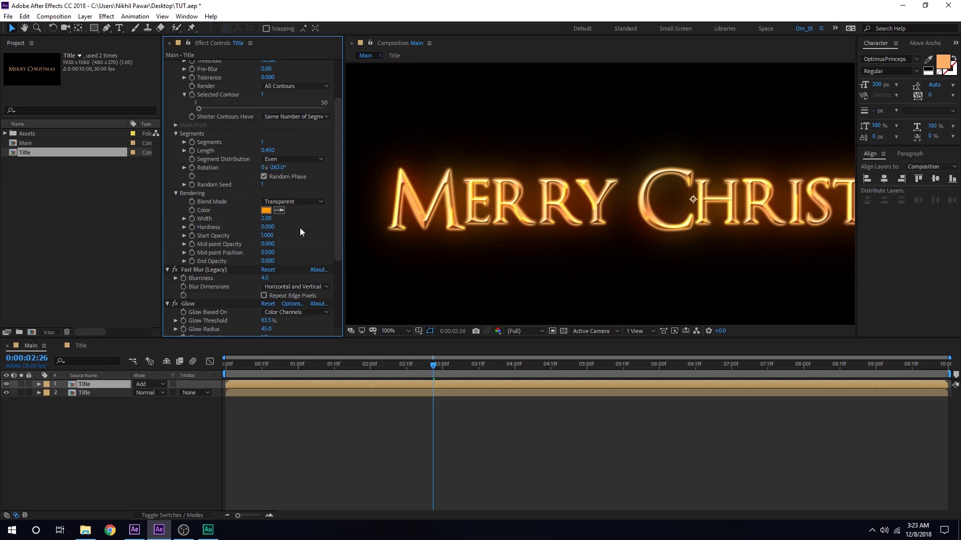
pyautogui.press(',')
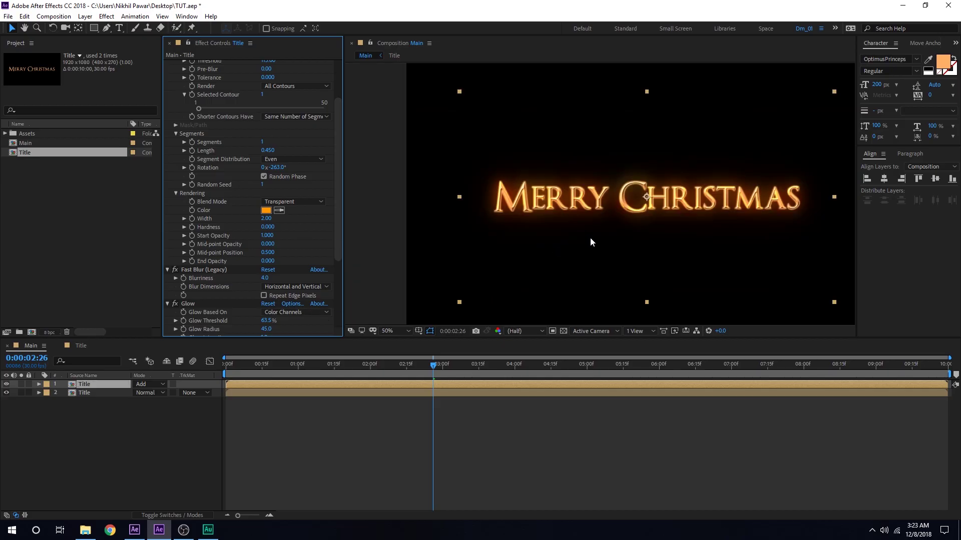
pyautogui.press('.')
pyautogui.click(265, 211)
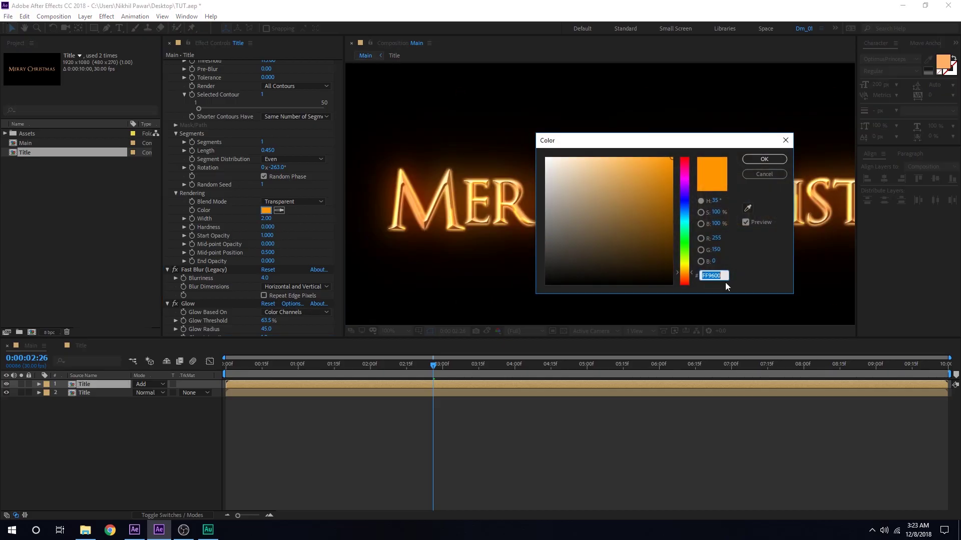
pyautogui.click(683, 269)
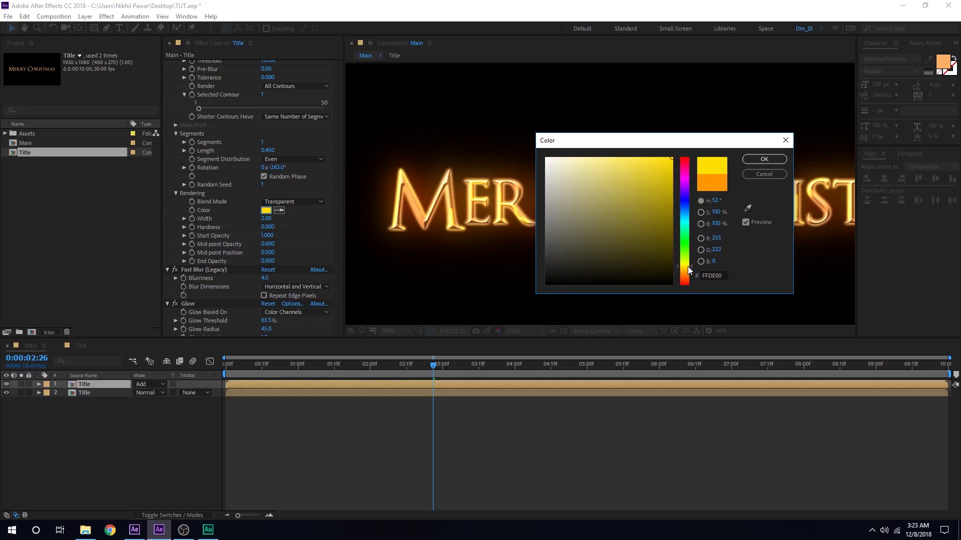
pyautogui.click(756, 161)
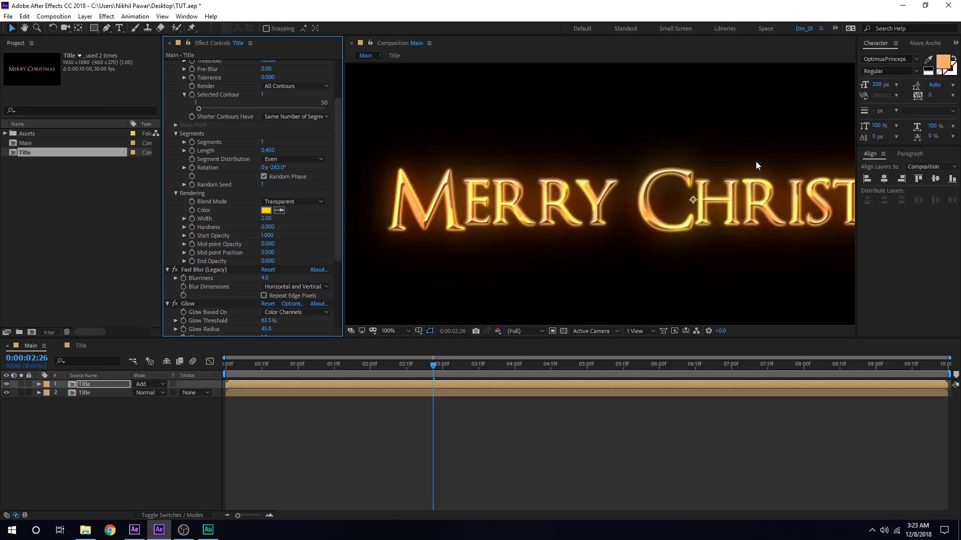
# Animate the Vegas rotation with a starting keyframe at 0:00:00:00 and +142° at 0:00:07:00, then preview from 0:00:00:25
pyautogui.moveTo(292, 361); pyautogui.dragTo(217, 366)
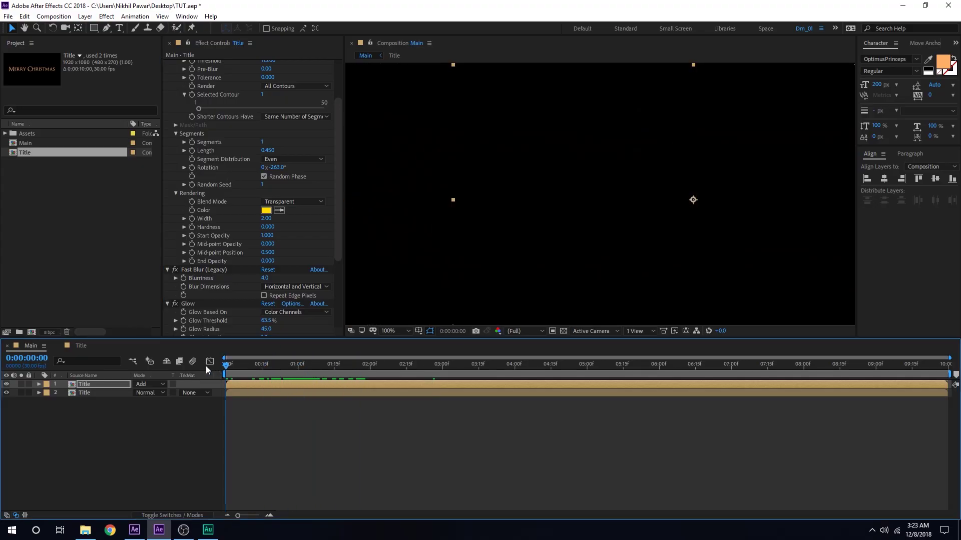
pyautogui.click(192, 167)
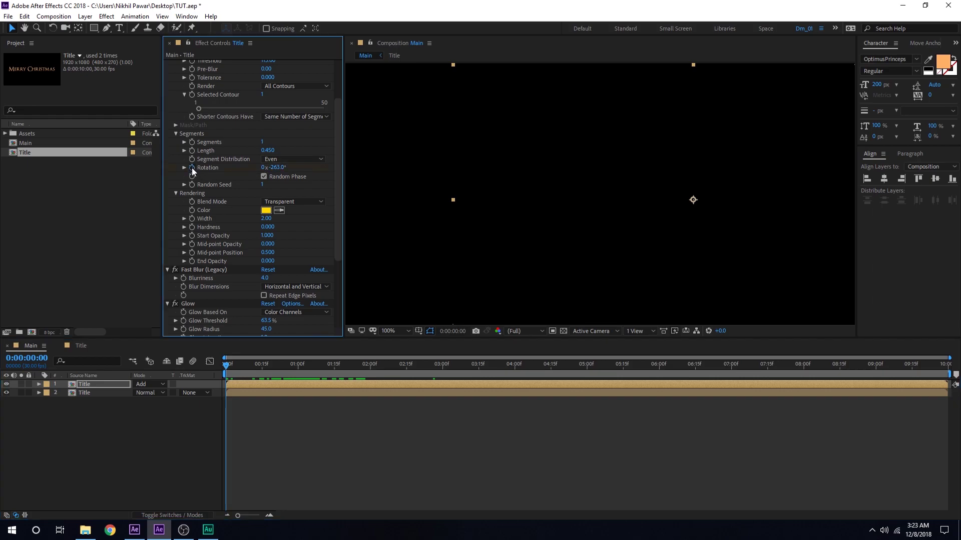
pyautogui.moveTo(251, 364); pyautogui.dragTo(731, 381)
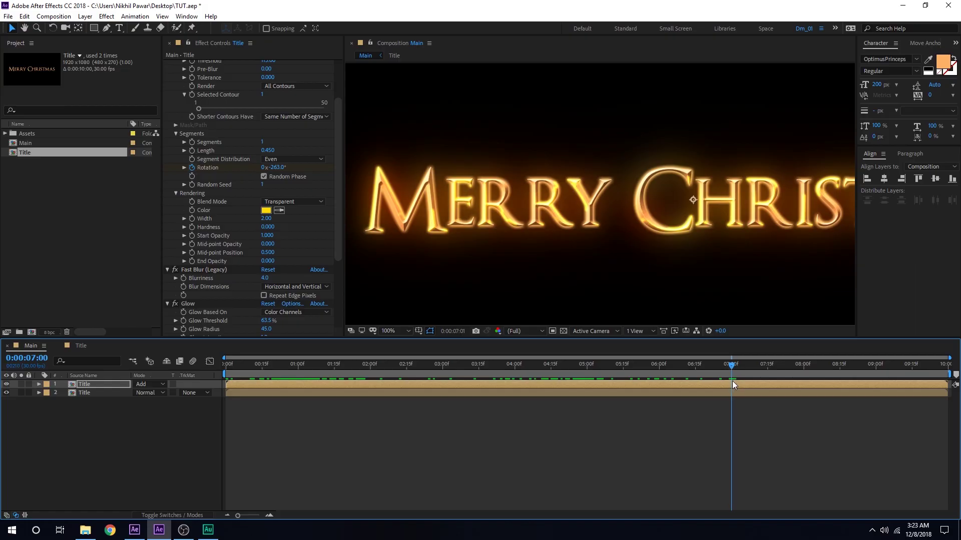
pyautogui.moveTo(275, 171); pyautogui.dragTo(487, 179)
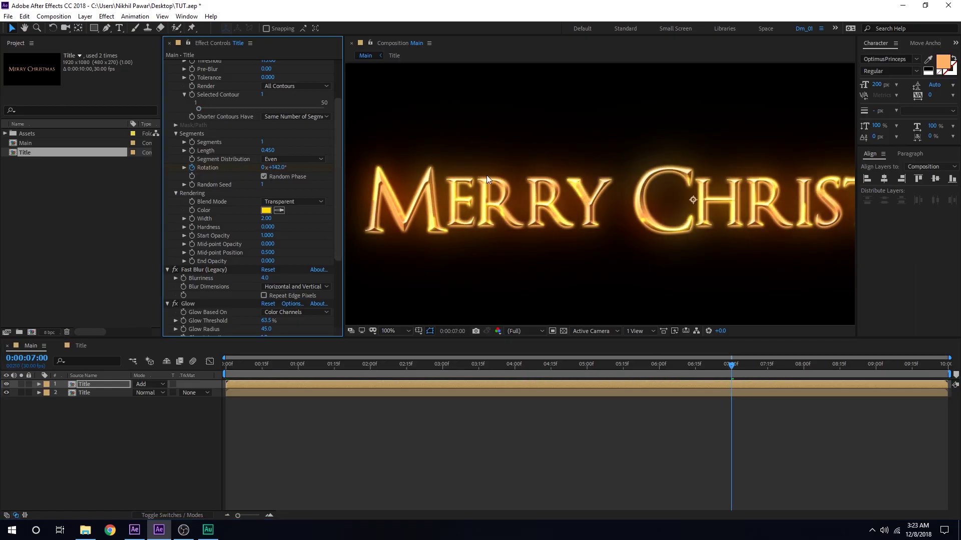
pyautogui.click(287, 363)
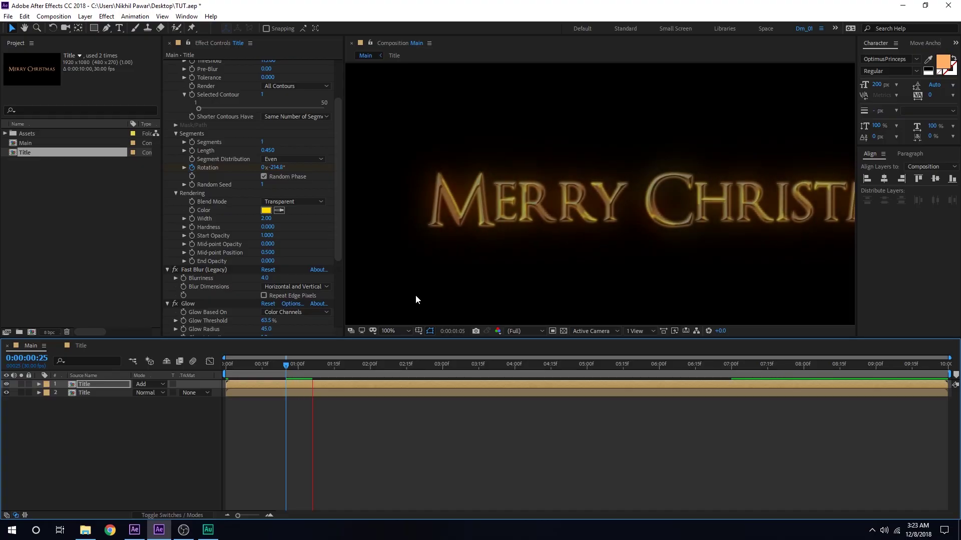
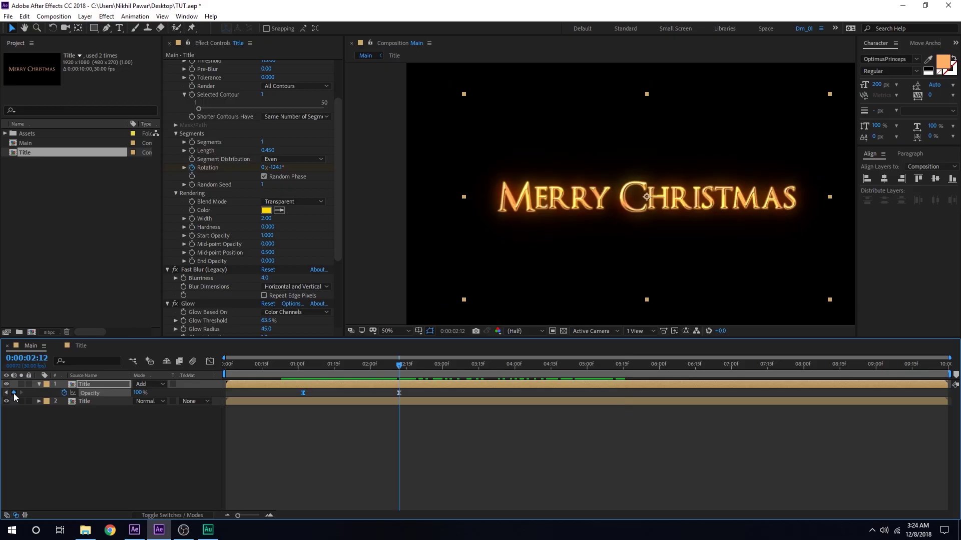
# Fade out the upper Title layer with opacity keyframes of 100% at 0:00:05:11 and 0% at 0:00:06:13
pyautogui.moveTo(401, 370); pyautogui.dragTo(613, 373)
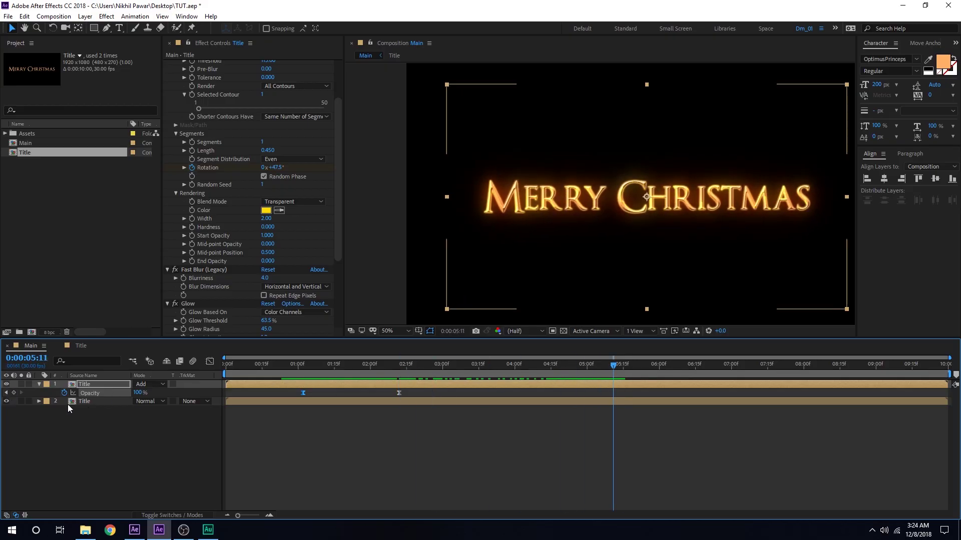
pyautogui.click(14, 392)
pyautogui.moveTo(699, 366)
pyautogui.mouseDown()
pyautogui.moveTo(725, 369)
pyautogui.moveTo(690, 375)
pyautogui.mouseUp()
pyautogui.moveTo(140, 393); pyautogui.dragTo(134, 394)
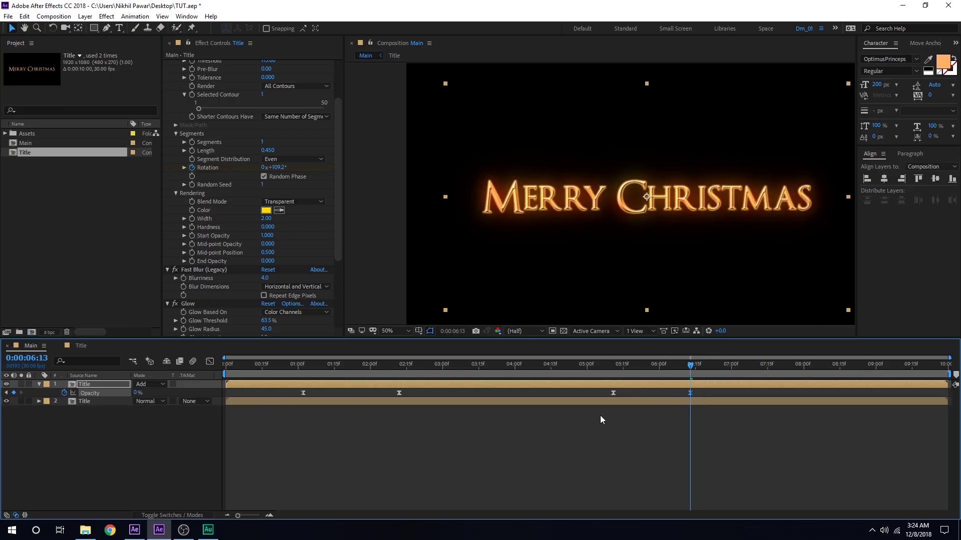
# Move the two fade-out opacity keyframes earlier to about 4.3 and 5.9 seconds, and set the current time to 0:00:03:19
pyautogui.moveTo(613, 393); pyautogui.dragTo(535, 392)
pyautogui.moveTo(691, 393); pyautogui.dragTo(653, 393)
pyautogui.moveTo(488, 364); pyautogui.dragTo(488, 439)
pyautogui.press('/')
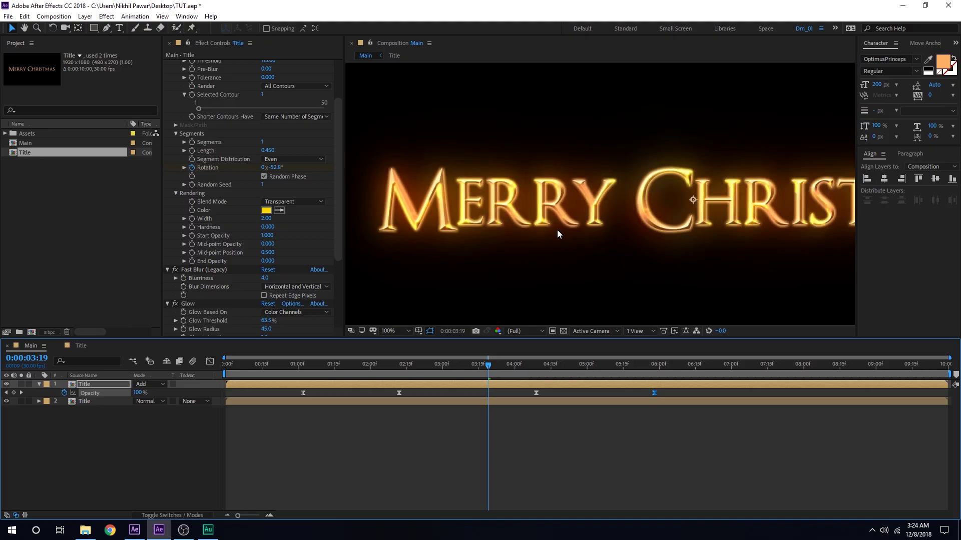
pyautogui.click(557, 234)
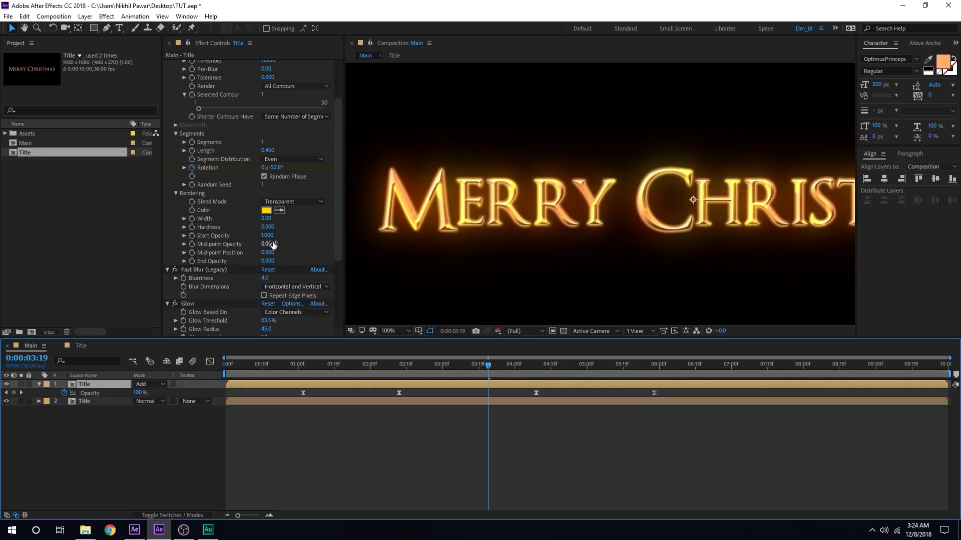
# Solo the upper Title layer and set the Vegas mid-point opacity to -0.020
pyautogui.click(21, 384)
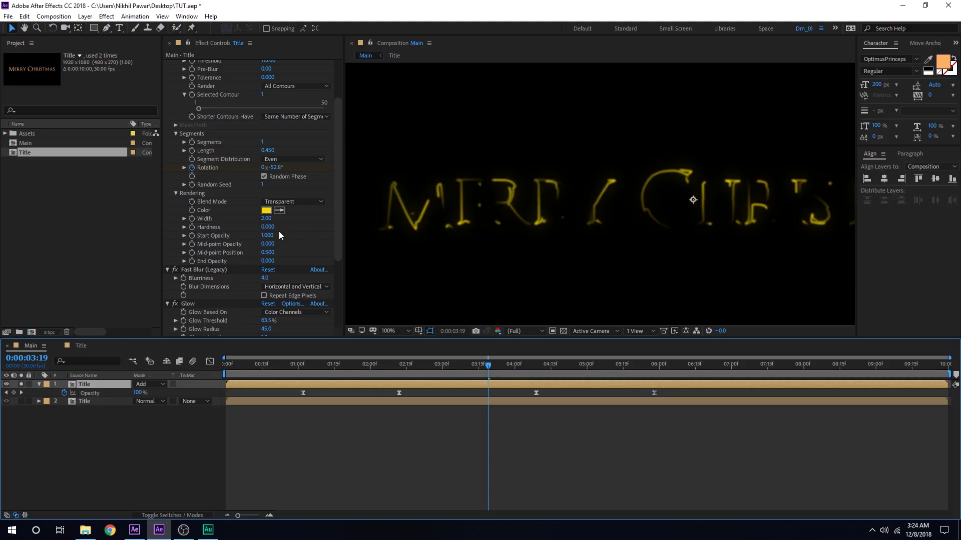
pyautogui.moveTo(268, 249); pyautogui.dragTo(266, 246)
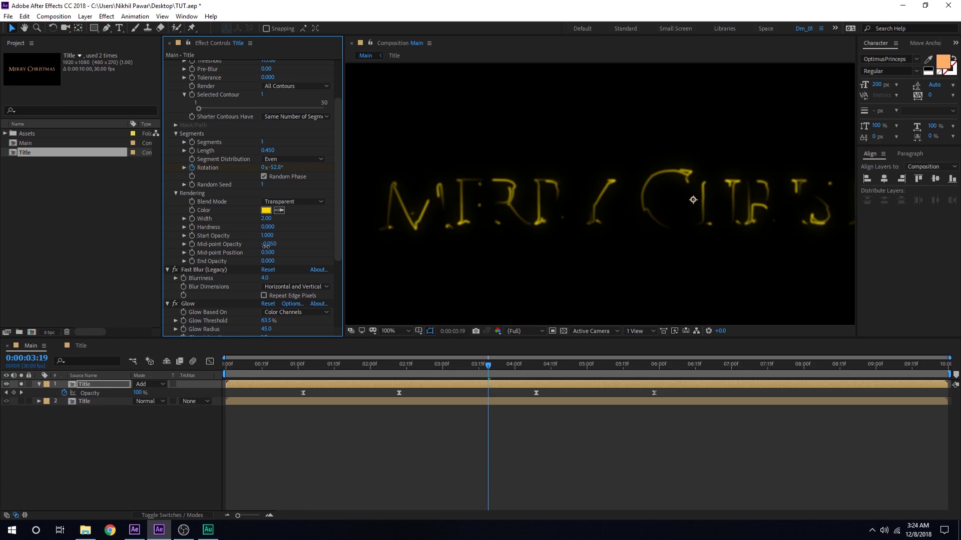
pyautogui.click(288, 158)
pyautogui.click(302, 149)
# Set the Vegas image contour channel to Alpha, then unsolo the upper Title layer
pyautogui.scroll(-1, 301, 225)
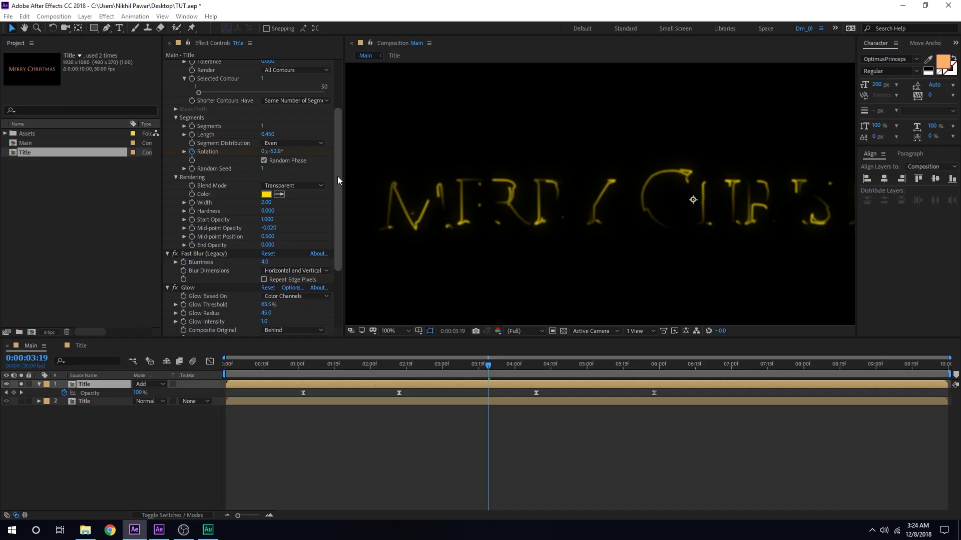
pyautogui.moveTo(337, 176); pyautogui.dragTo(337, 109)
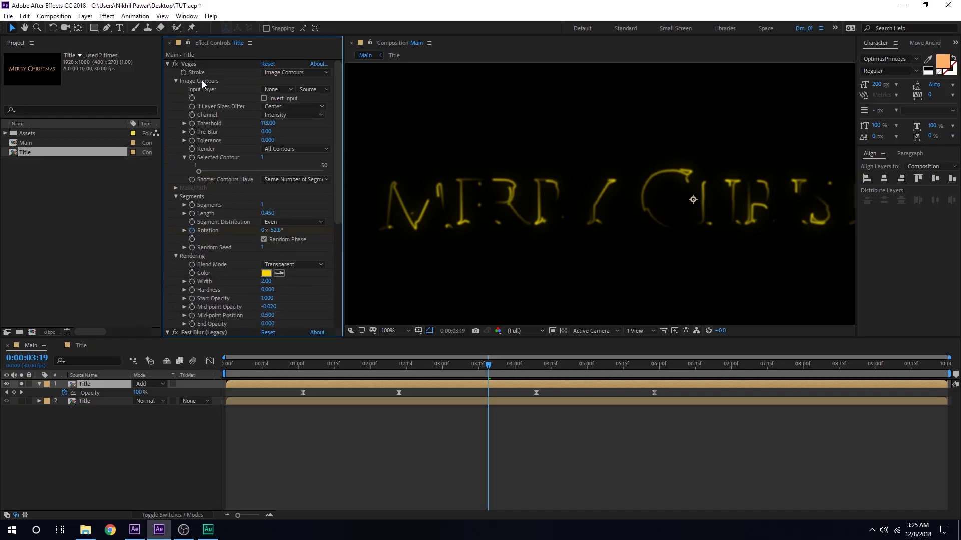
pyautogui.click(276, 115)
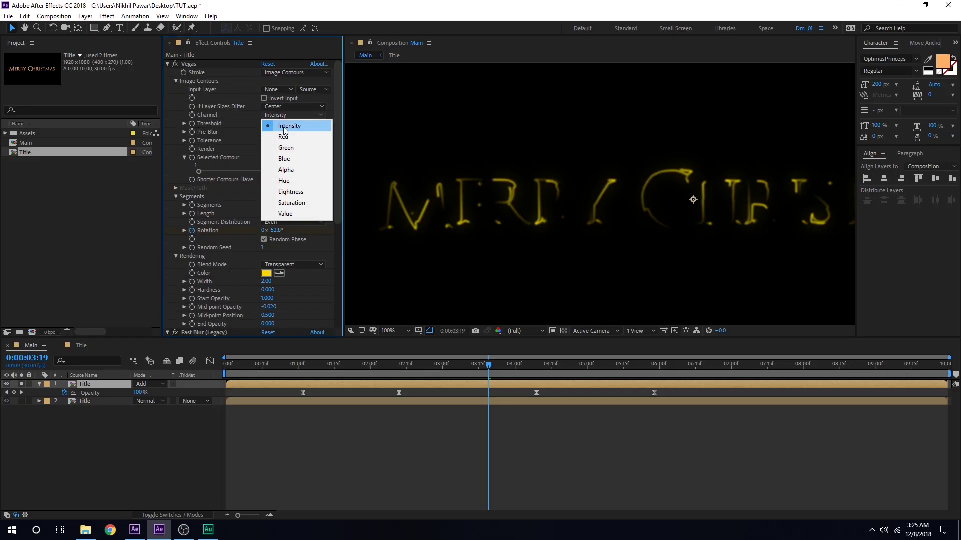
pyautogui.click(285, 170)
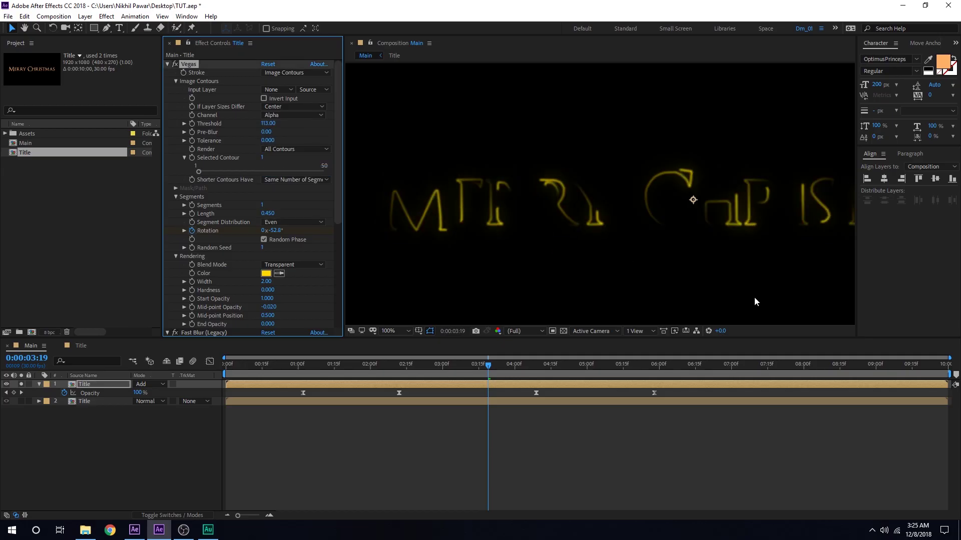
pyautogui.moveTo(259, 365); pyautogui.dragTo(415, 369)
pyautogui.click(21, 383)
# Change the Vegas stroke color to a golden orange of about #FFAF24 and preview the title animation at 50% magnification
pyautogui.click(265, 273)
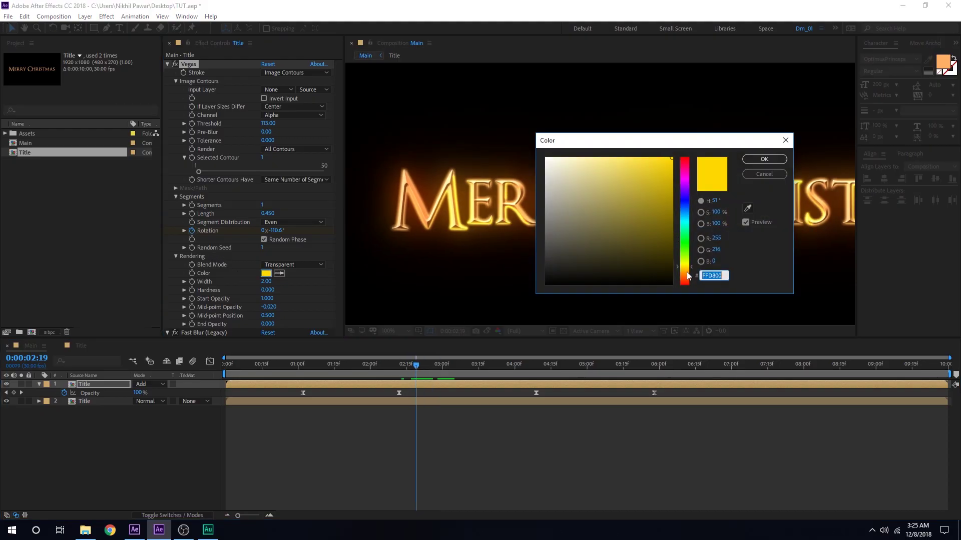
pyautogui.moveTo(687, 272); pyautogui.dragTo(686, 274)
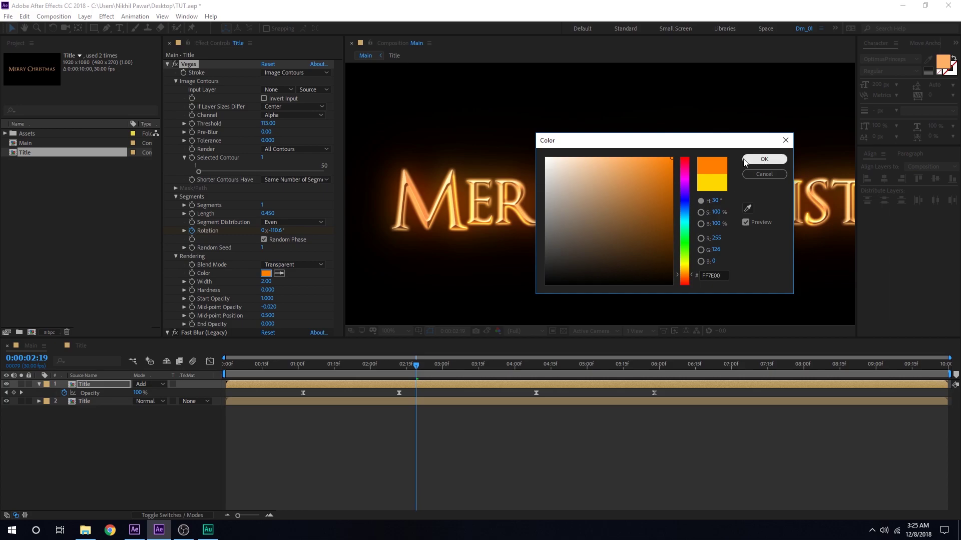
pyautogui.click(764, 159)
pyautogui.moveTo(309, 367); pyautogui.dragTo(390, 373)
pyautogui.click(264, 273)
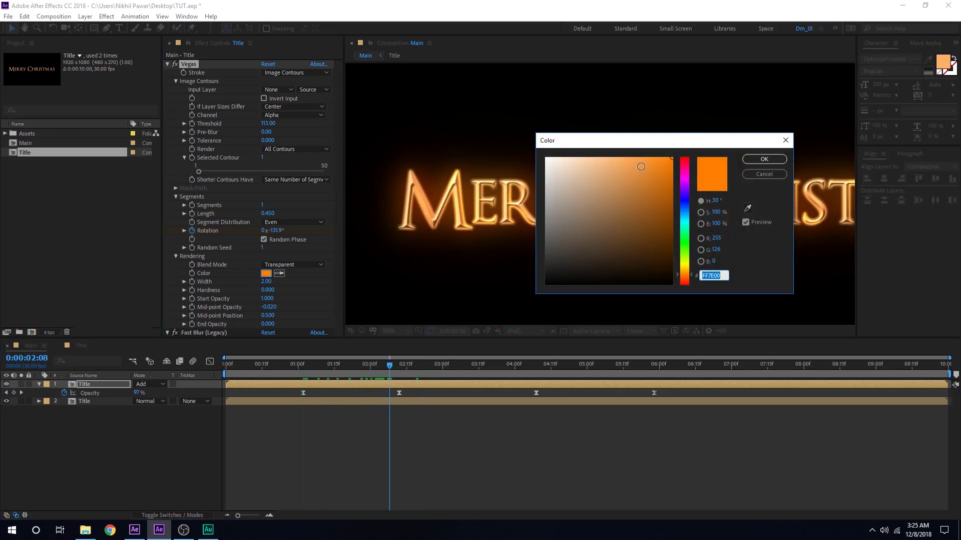
pyautogui.moveTo(641, 167); pyautogui.dragTo(654, 157)
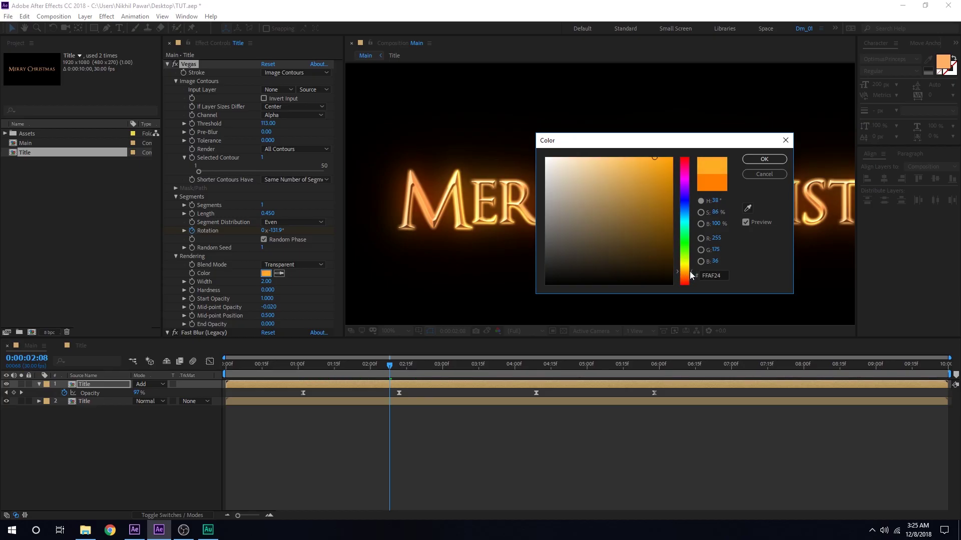
pyautogui.click(764, 159)
pyautogui.press('space')
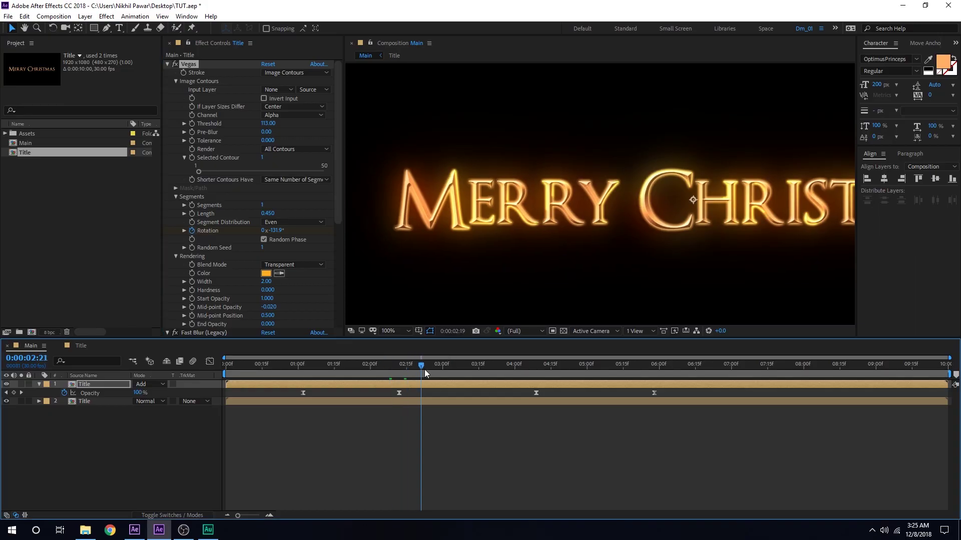
pyautogui.scroll(-2, 480, 290)
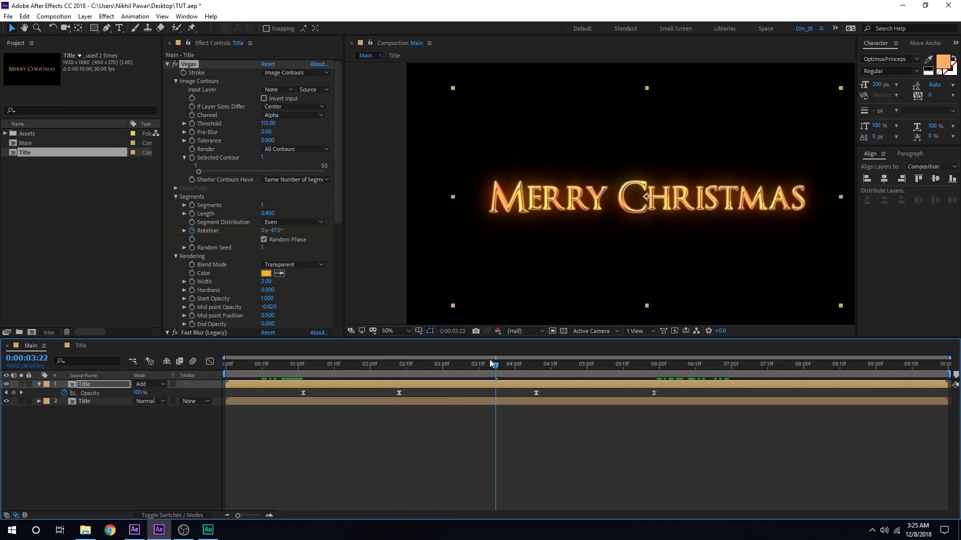
pyautogui.moveTo(490, 359); pyautogui.dragTo(298, 406)
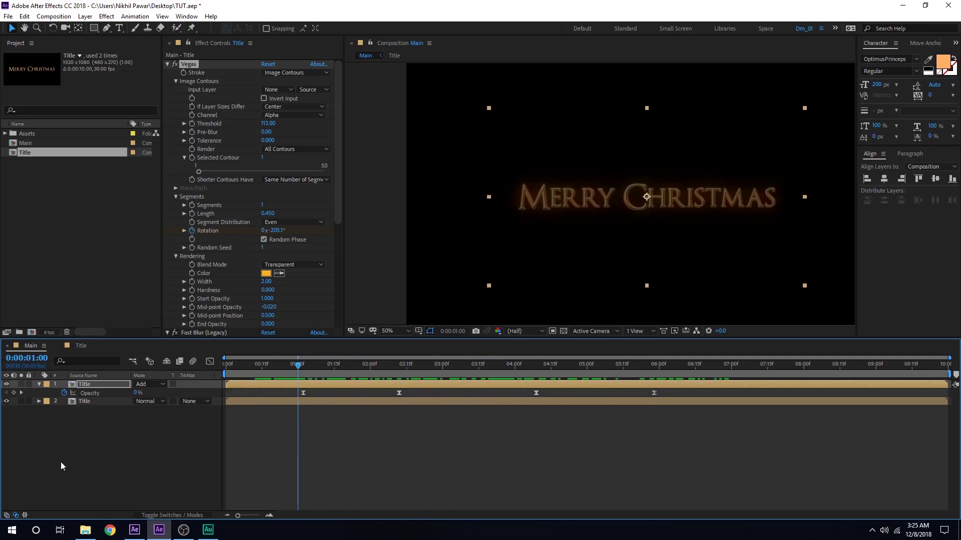
# Duplicate the upper Title layer and remove all effects from the new copy
pyautogui.click(61, 466)
pyautogui.click(38, 385)
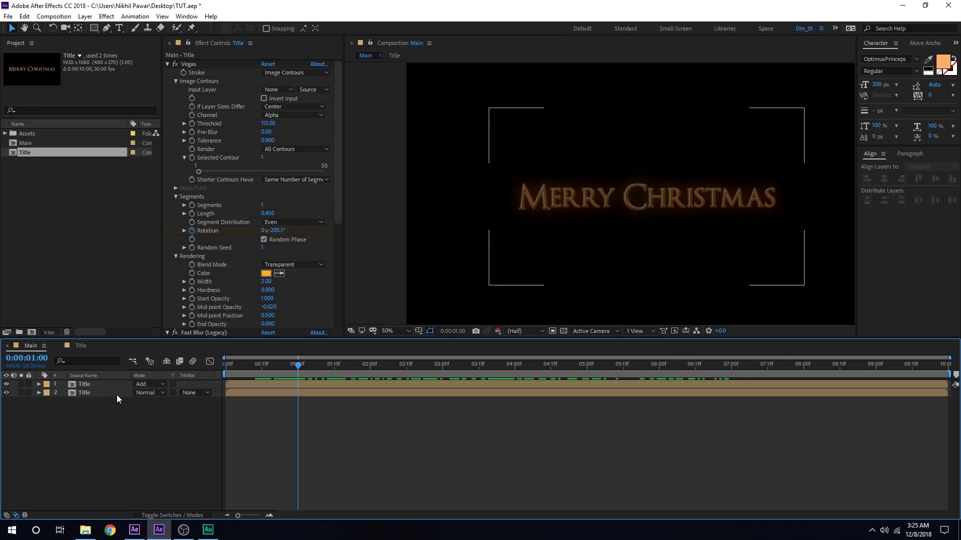
pyautogui.click(86, 383)
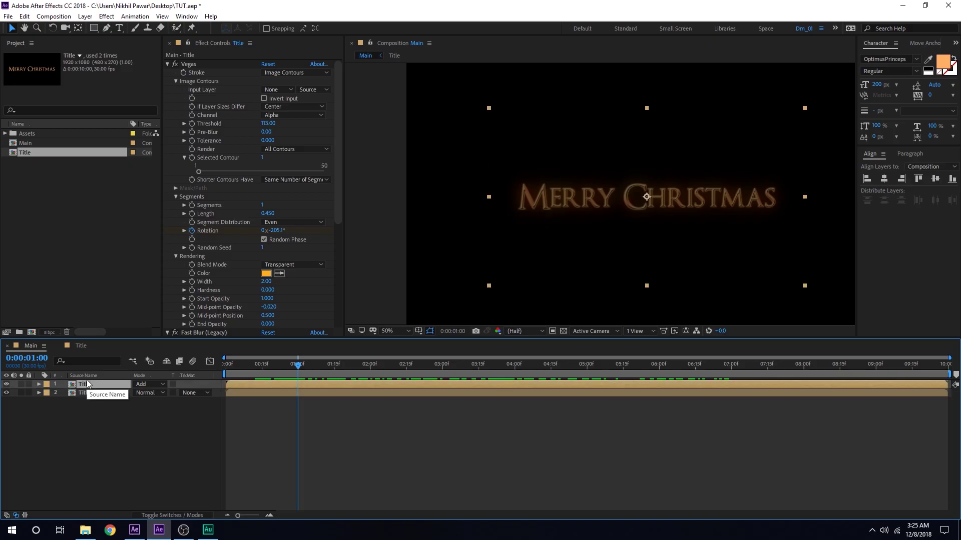
pyautogui.hotkey('ctrl', 'd')
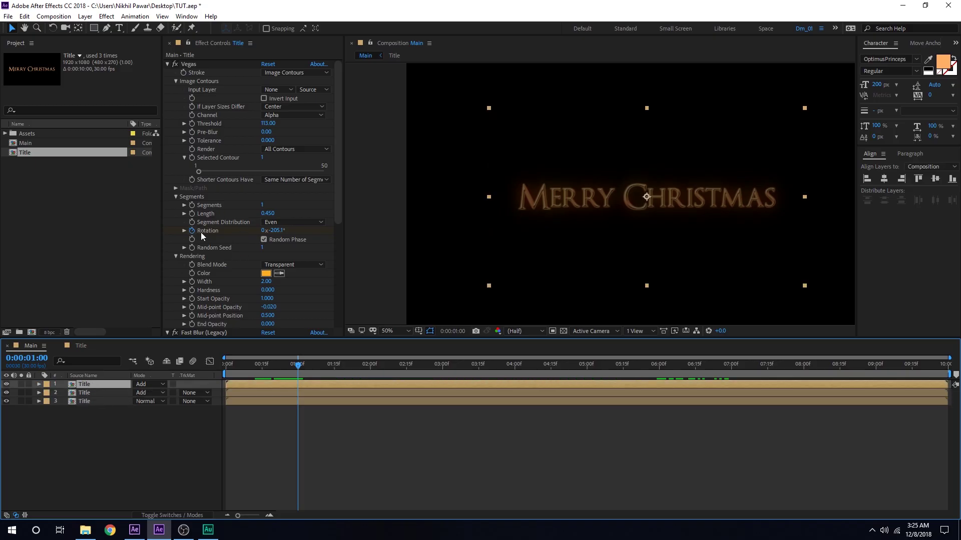
pyautogui.scroll(-10, 194, 65)
pyautogui.click(183, 65)
pyautogui.press('Delete')
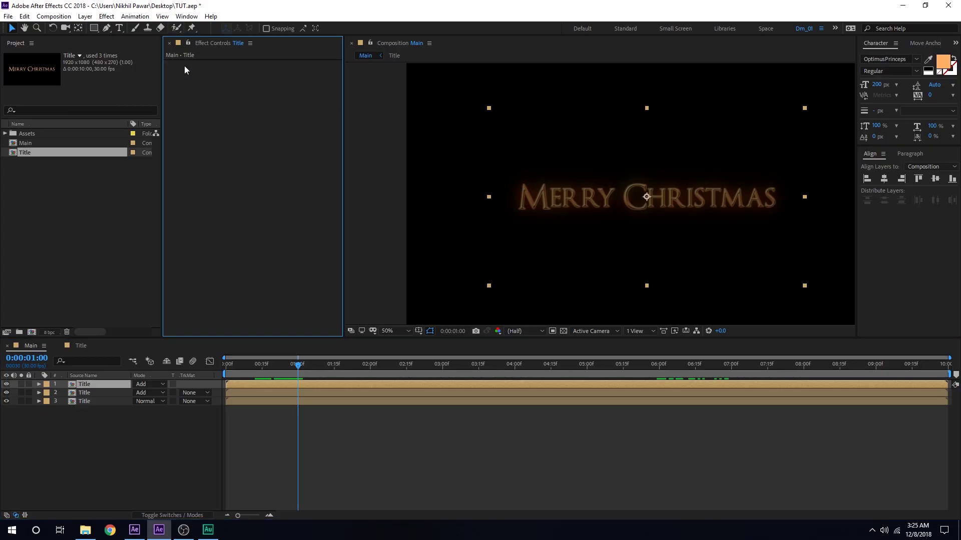
# Solo the new top Title layer and apply the CC Particle Systems II effect to it
pyautogui.click(21, 384)
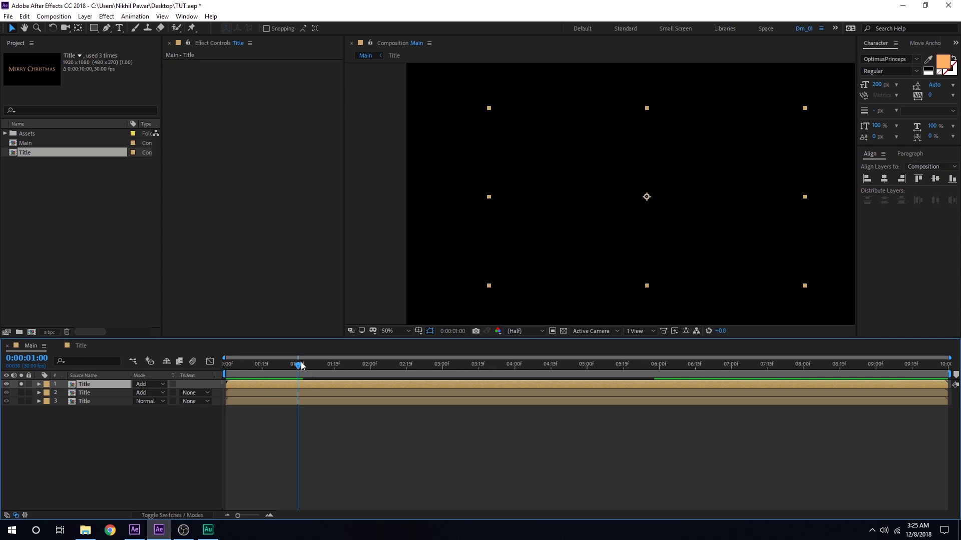
pyautogui.press('space')
pyautogui.moveTo(336, 368); pyautogui.dragTo(352, 380)
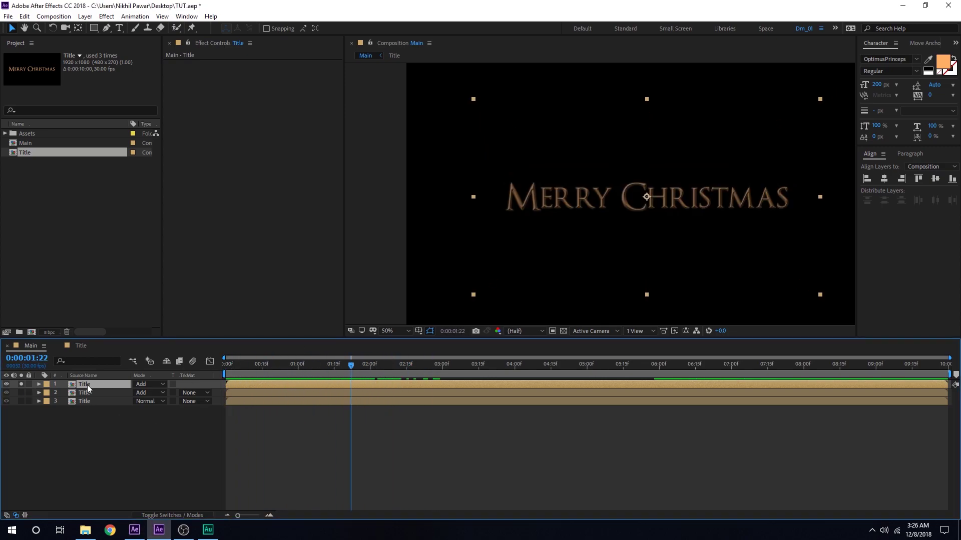
pyautogui.hotkey('ctrl', 'space')
pyautogui.write('cc')
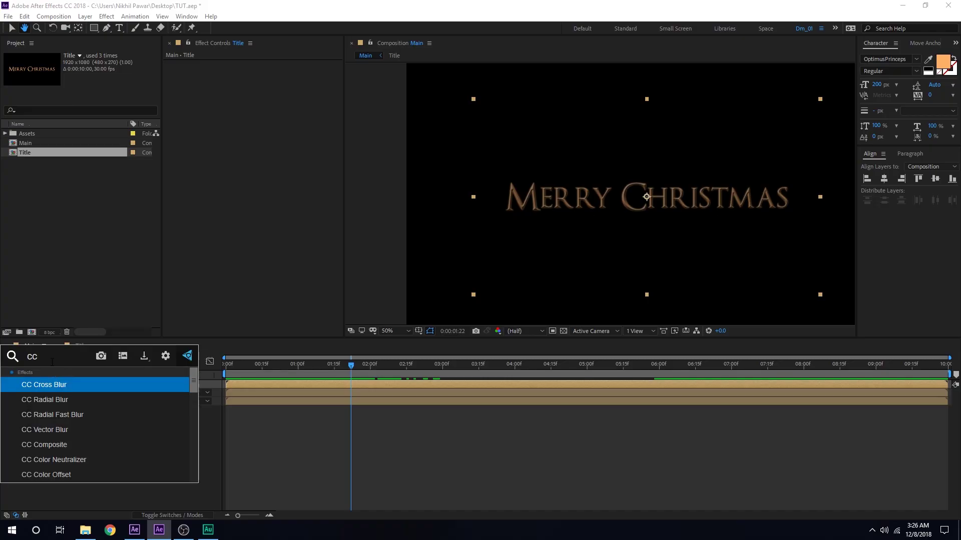
pyautogui.write(' p')
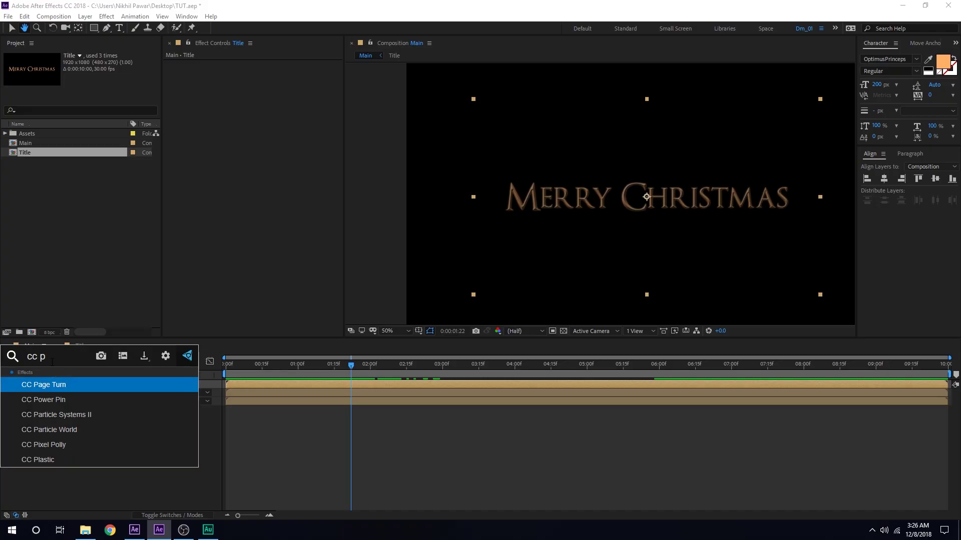
pyautogui.click(69, 415)
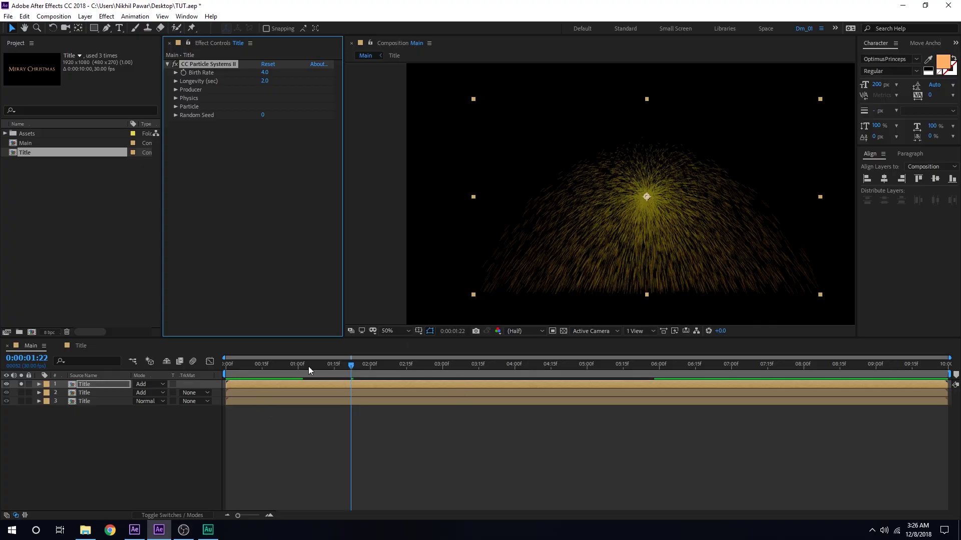
# Keyframe the particle Birth Rate at 15 at 0:00:01:15 and 0 at 0:00:01:16, and set the current time to 0:00:02:03
pyautogui.moveTo(308, 370); pyautogui.dragTo(334, 374)
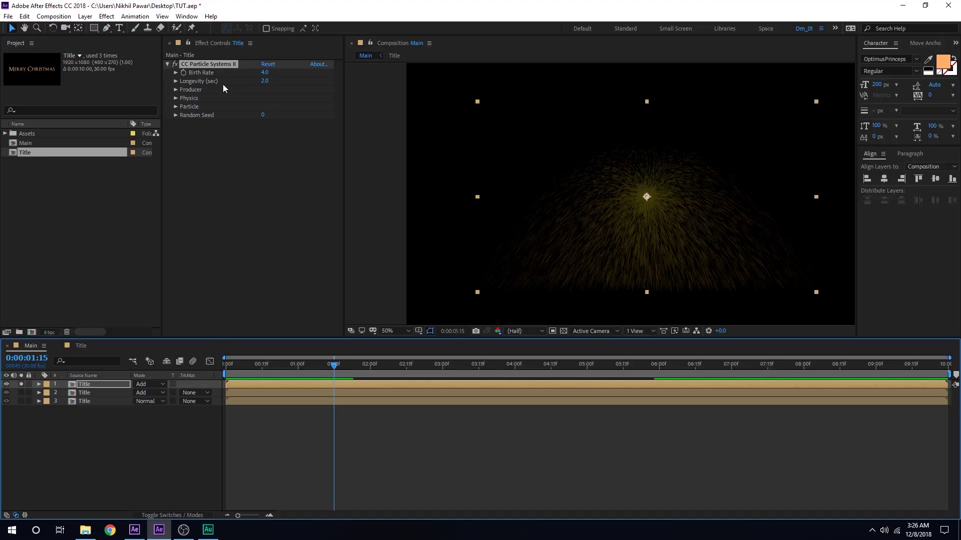
pyautogui.click(265, 73)
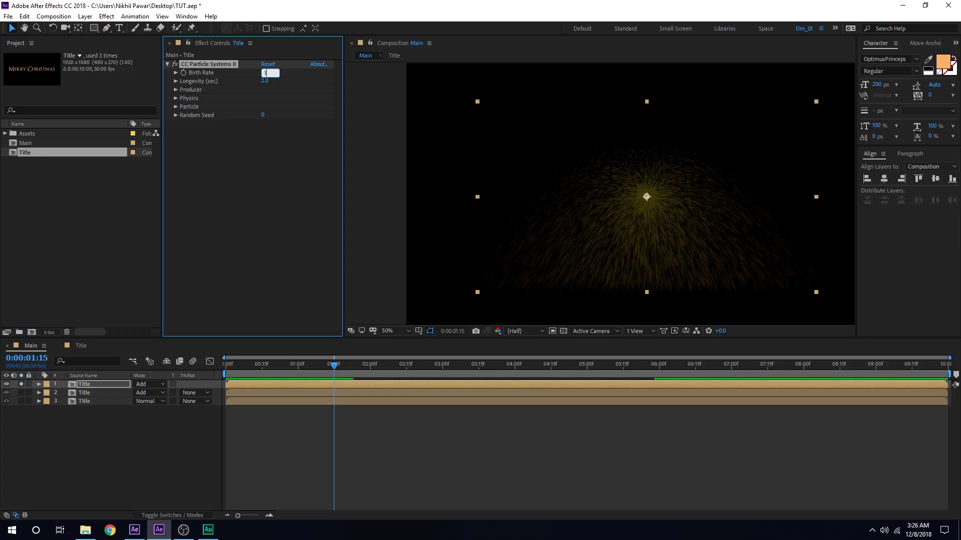
pyautogui.press('Return')
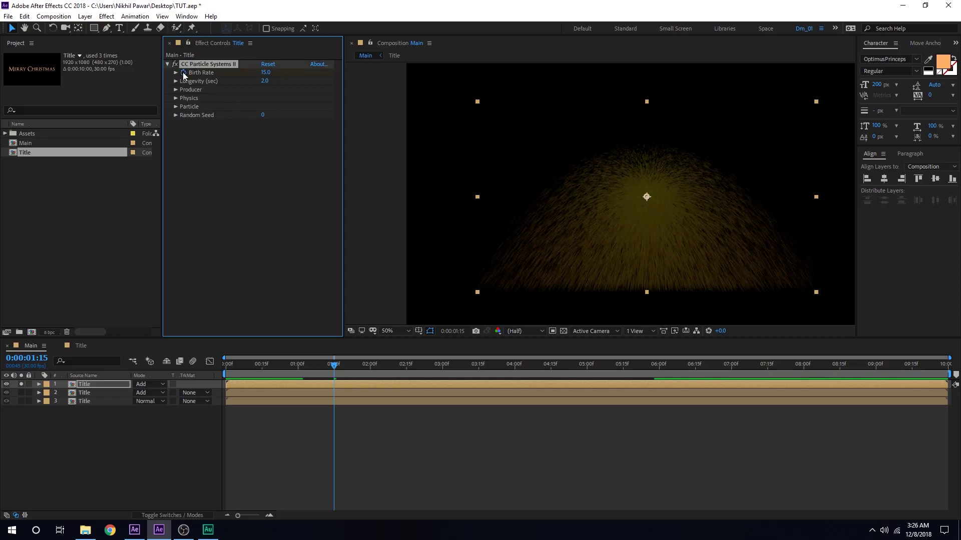
pyautogui.click(183, 73)
pyautogui.click(265, 73)
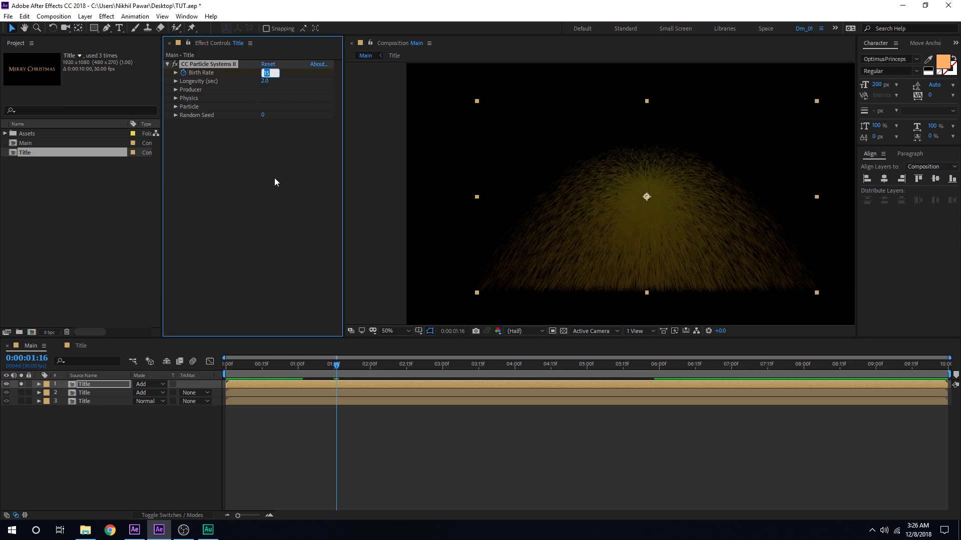
pyautogui.write('0')
pyautogui.press('Return')
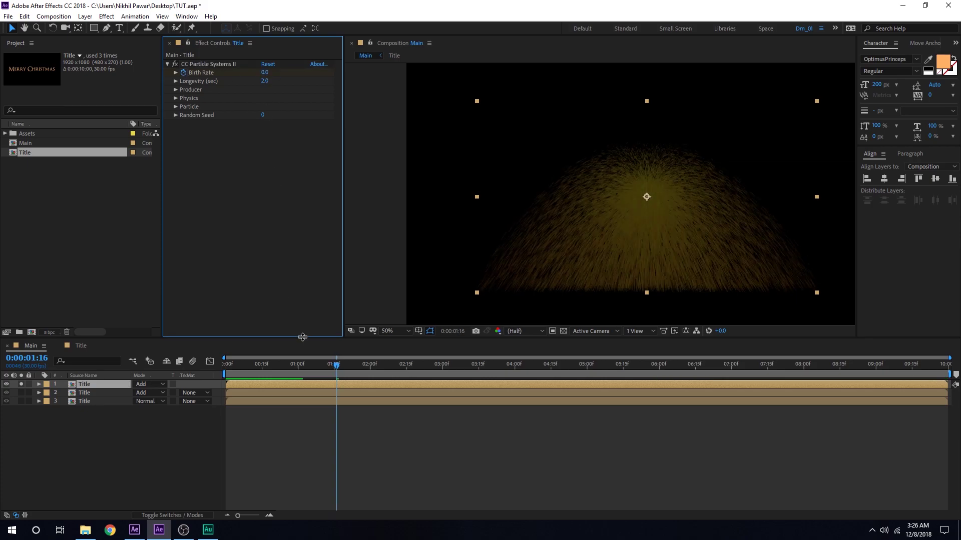
pyautogui.press('u')
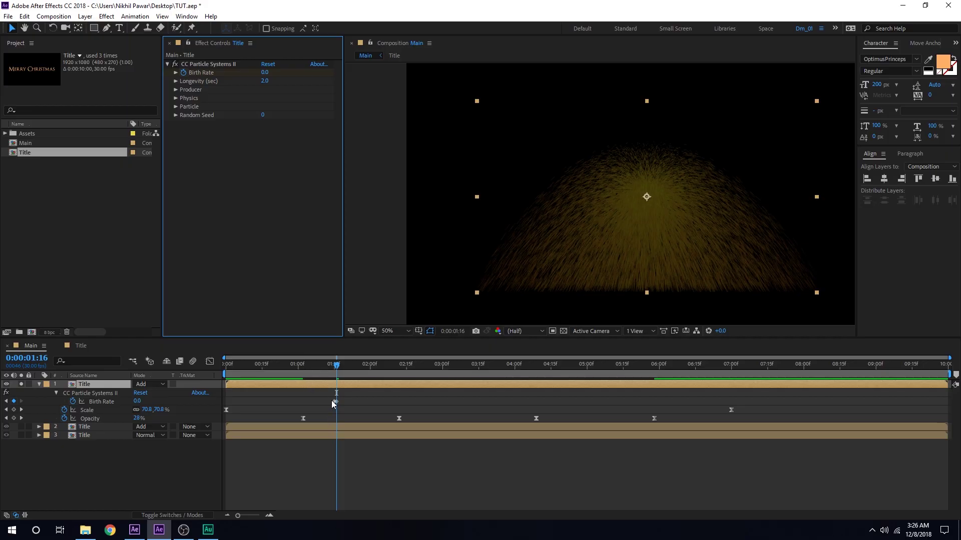
pyautogui.moveTo(334, 369); pyautogui.dragTo(376, 386)
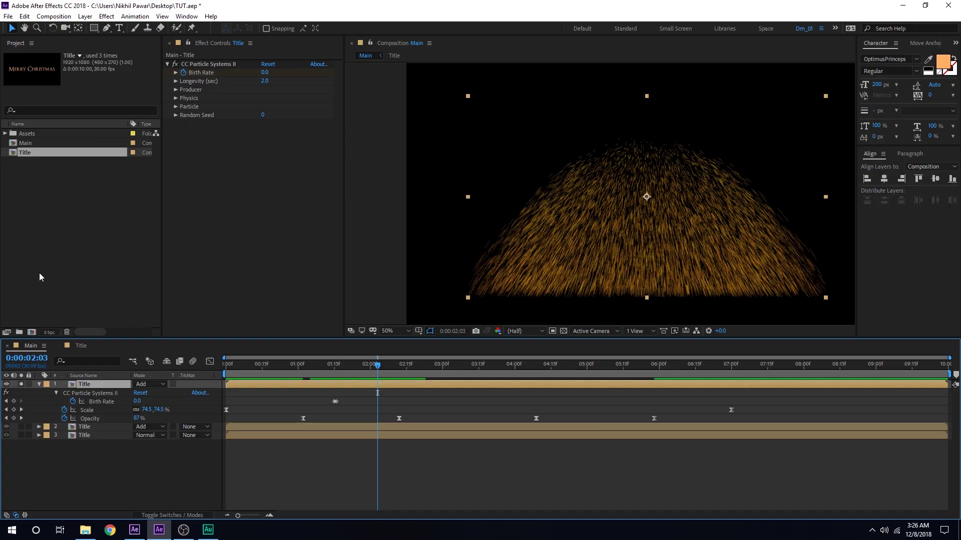
pyautogui.click(40, 385)
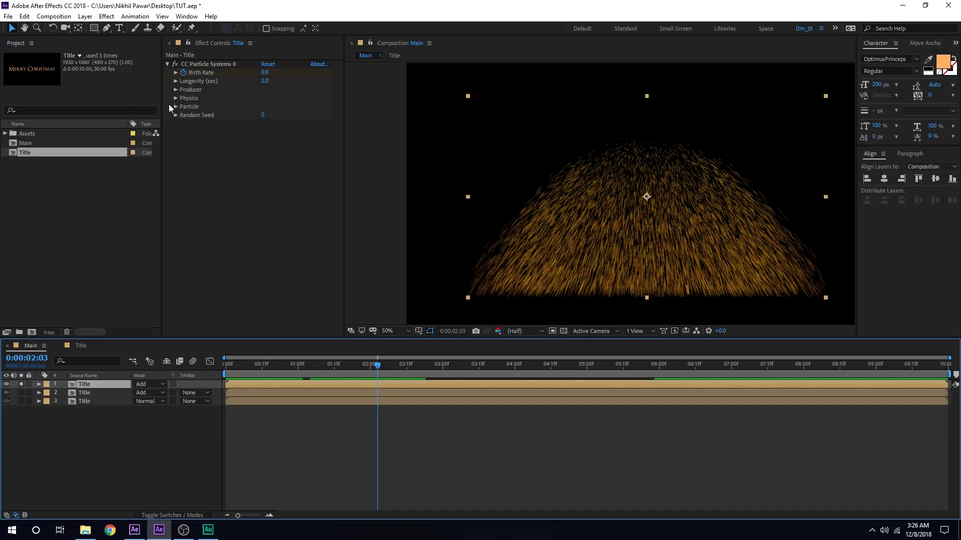
# Set the particle longevity to 1.0 second and the producer's Radius X to 102 and Radius Y to 10
pyautogui.click(265, 81)
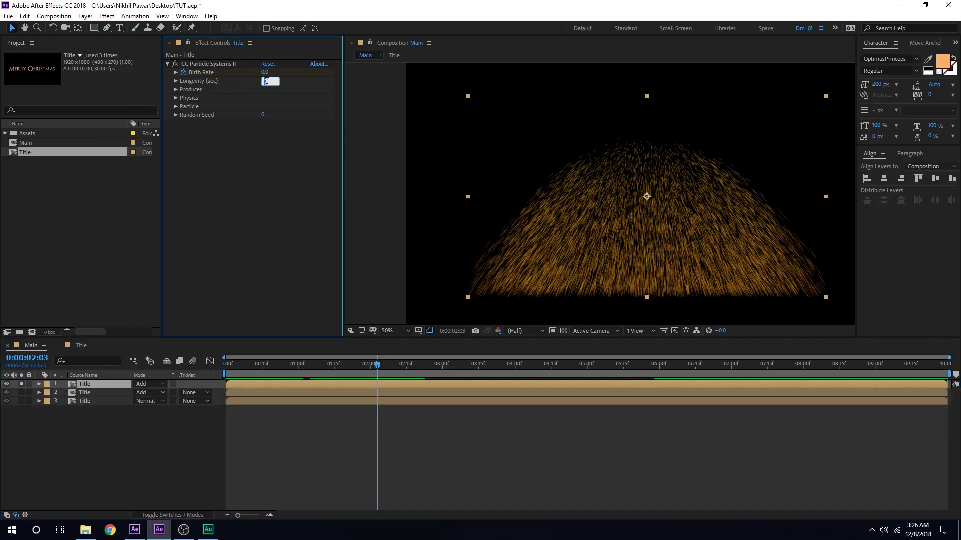
pyautogui.press('Return')
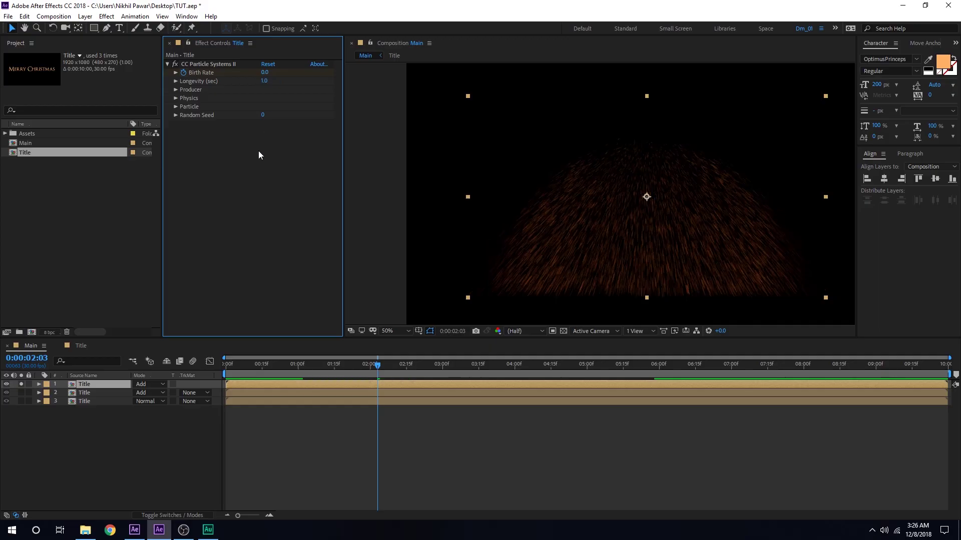
pyautogui.click(176, 90)
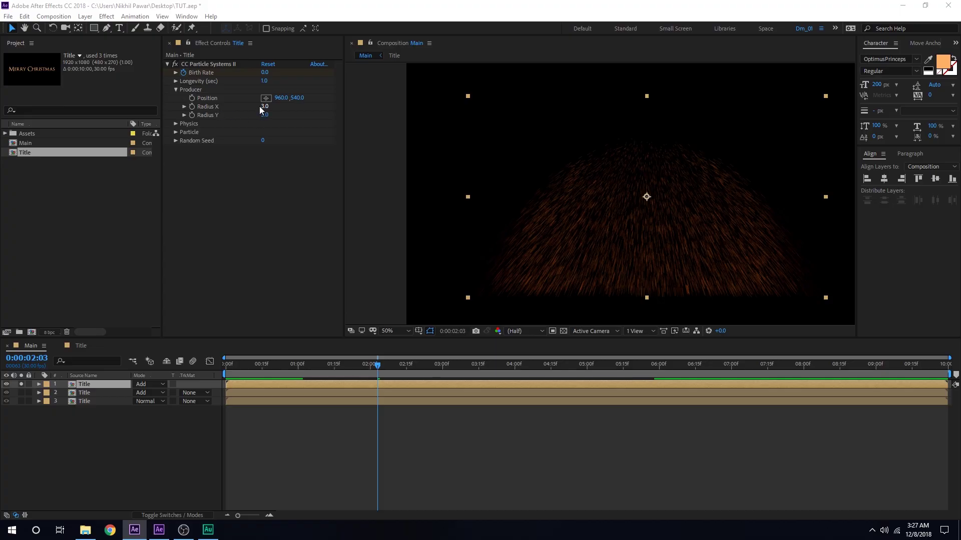
pyautogui.moveTo(265, 107)
pyautogui.mouseDown()
pyautogui.moveTo(326, 112)
pyautogui.moveTo(271, 118)
pyautogui.mouseUp()
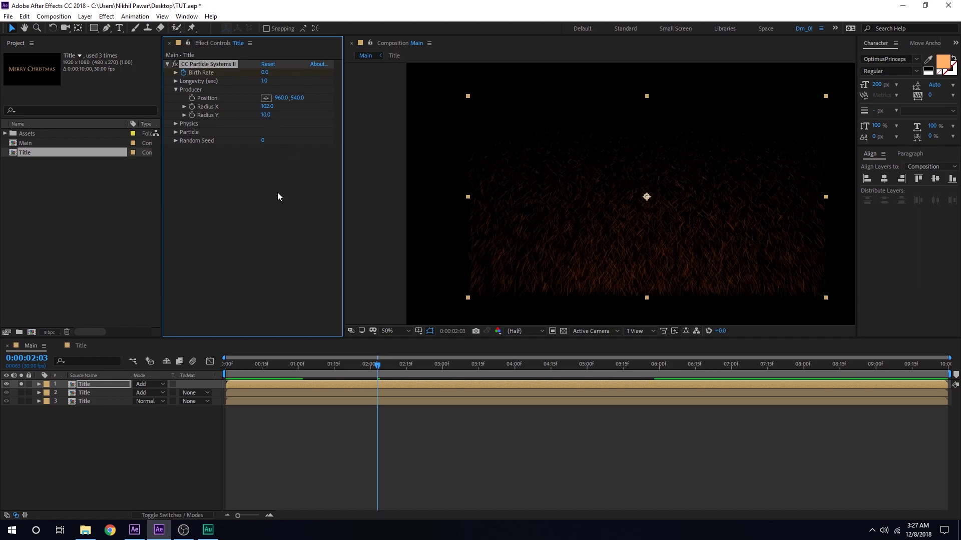
# Set the particle physics animation to Jet Sideways with a Velocity of 2.5
pyautogui.click(175, 124)
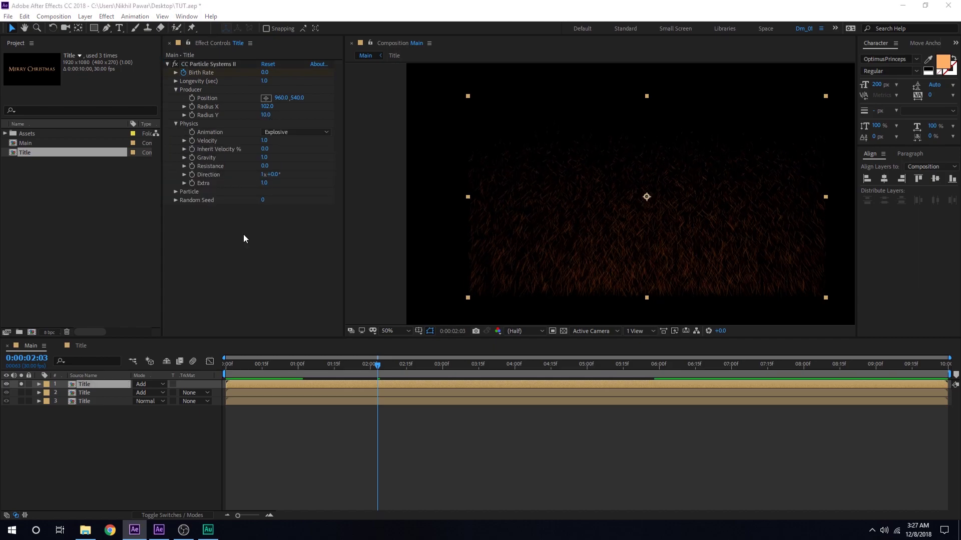
pyautogui.click(291, 133)
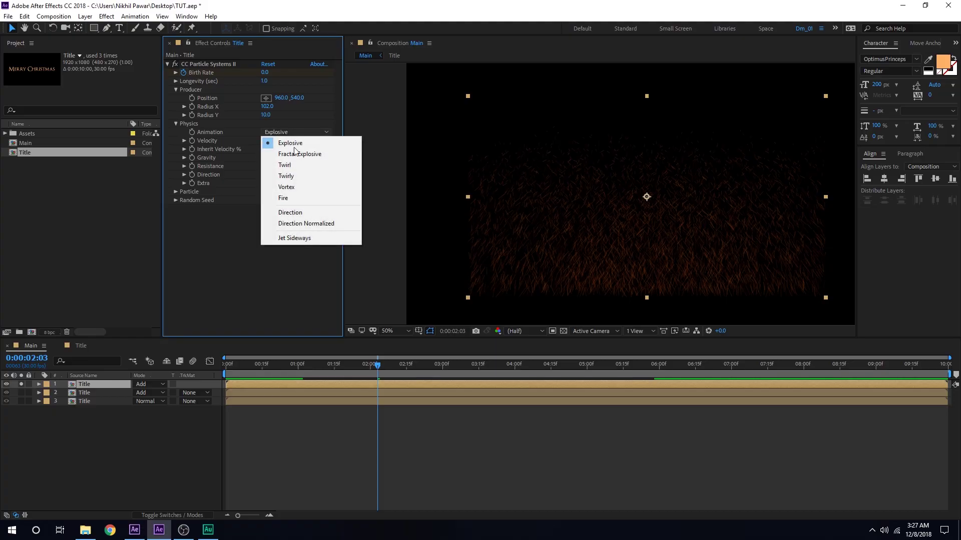
pyautogui.click(312, 238)
pyautogui.click(264, 141)
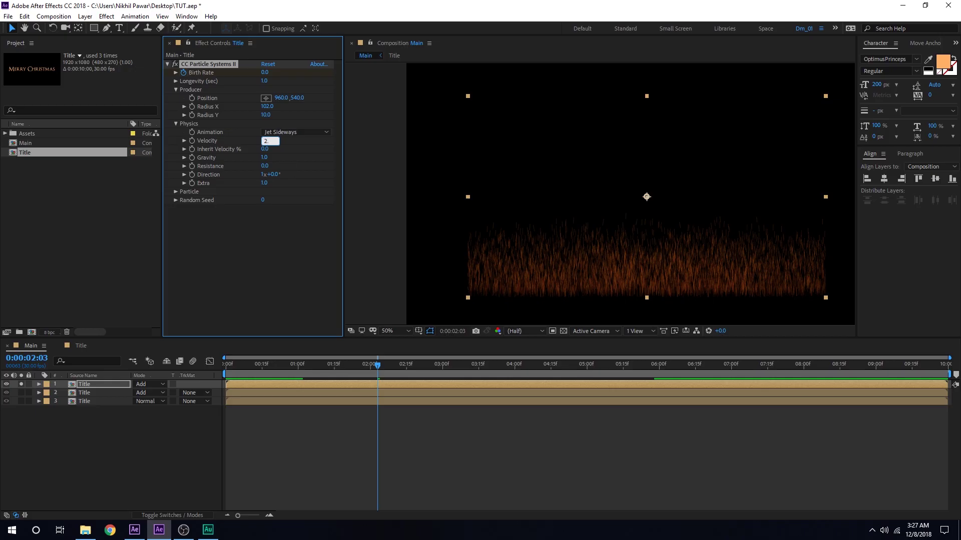
pyautogui.write('2.5')
pyautogui.click(280, 226)
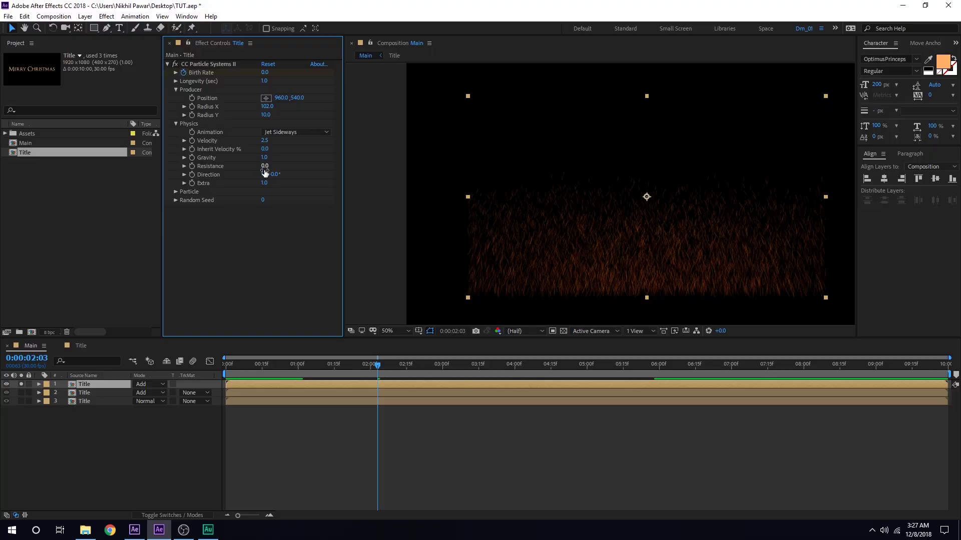
# Set the particle Gravity to 0.1 and Resistance to 22.6, checking the burst at different times
pyautogui.click(264, 158)
pyautogui.click(292, 306)
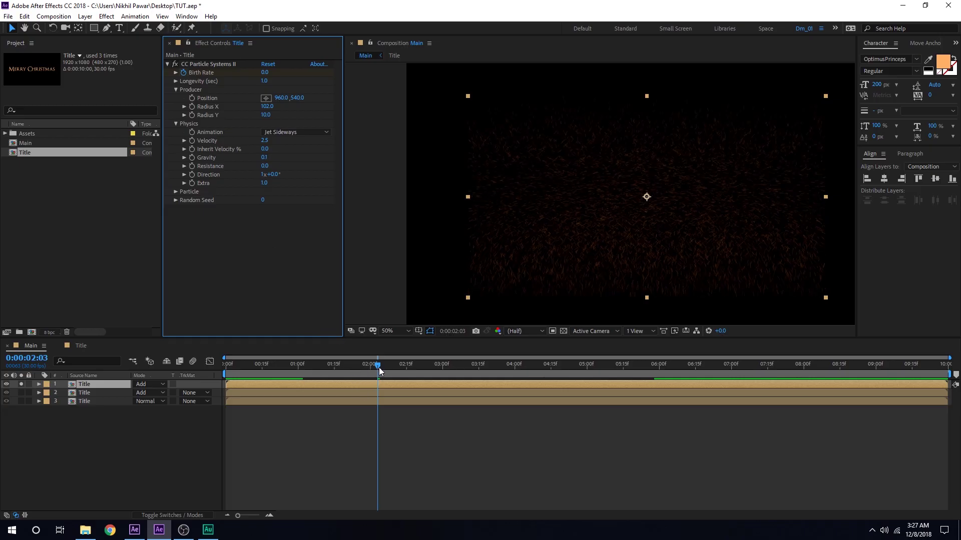
pyautogui.moveTo(379, 367); pyautogui.dragTo(335, 380)
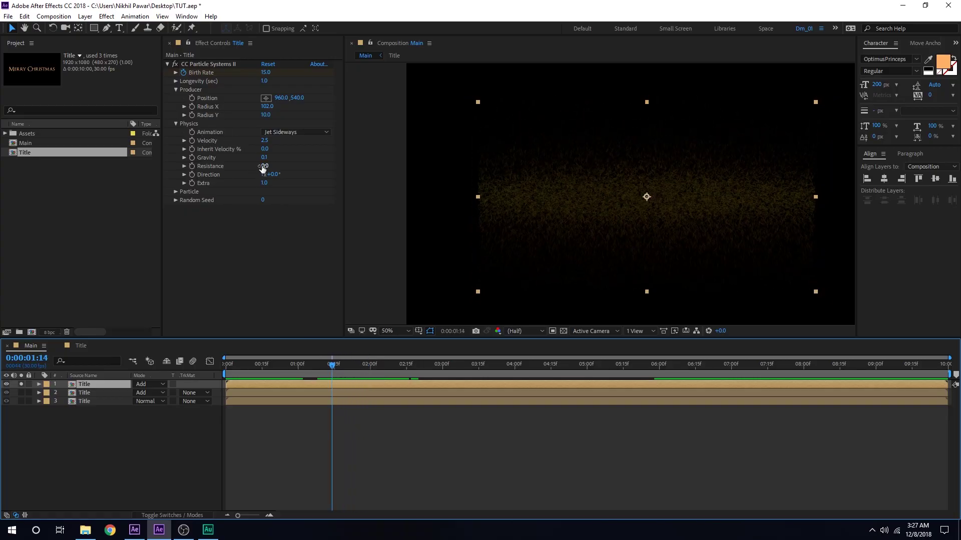
pyautogui.moveTo(264, 168); pyautogui.dragTo(373, 176)
pyautogui.moveTo(332, 365); pyautogui.dragTo(356, 362)
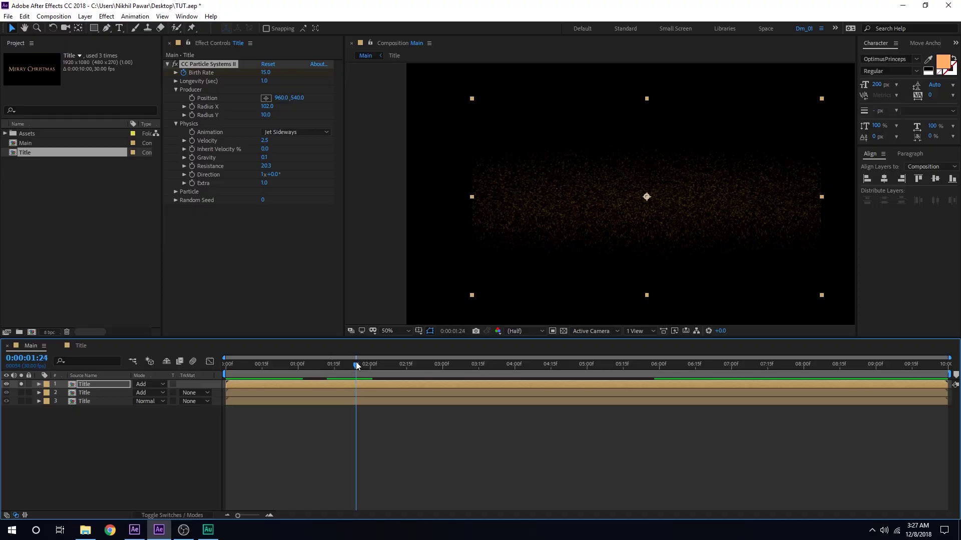
pyautogui.moveTo(268, 168); pyautogui.dragTo(281, 167)
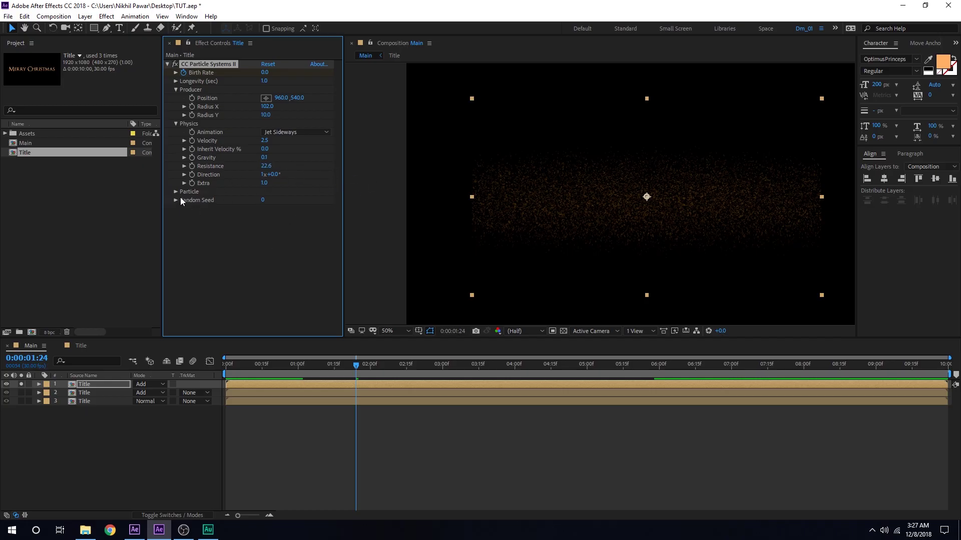
# Change the particle type to Faded Sphere and set both Birth Size and Death Size to 0.05
pyautogui.click(295, 200)
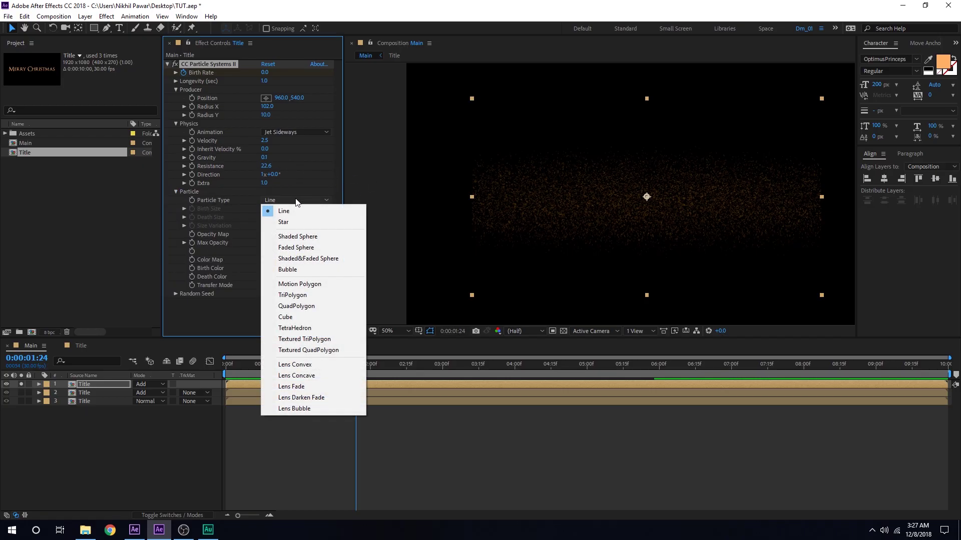
pyautogui.click(299, 248)
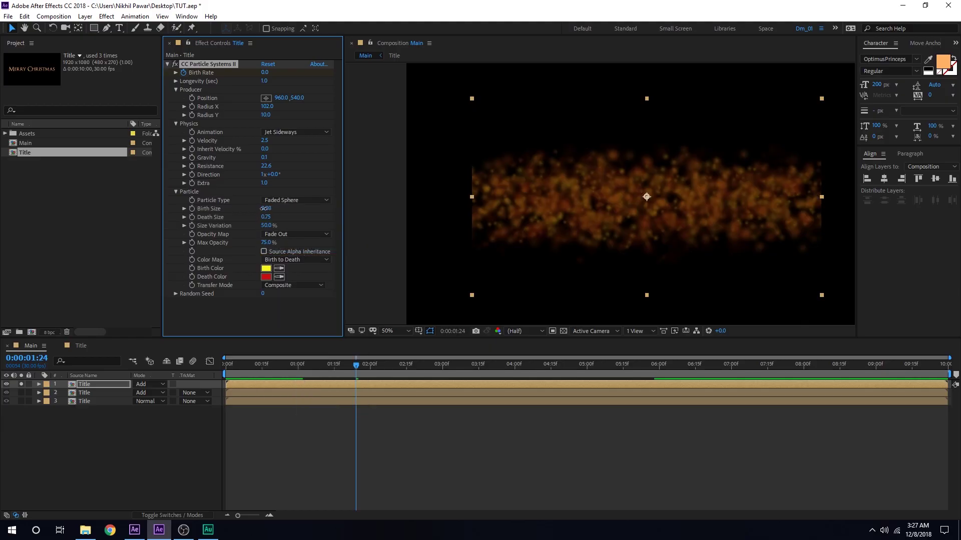
pyautogui.moveTo(266, 209); pyautogui.dragTo(253, 209)
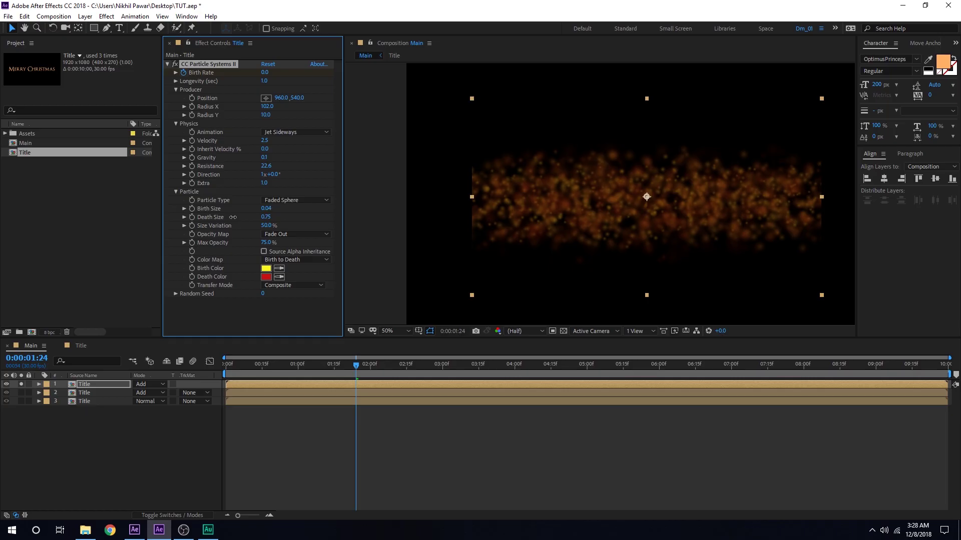
pyautogui.moveTo(266, 217); pyautogui.dragTo(246, 218)
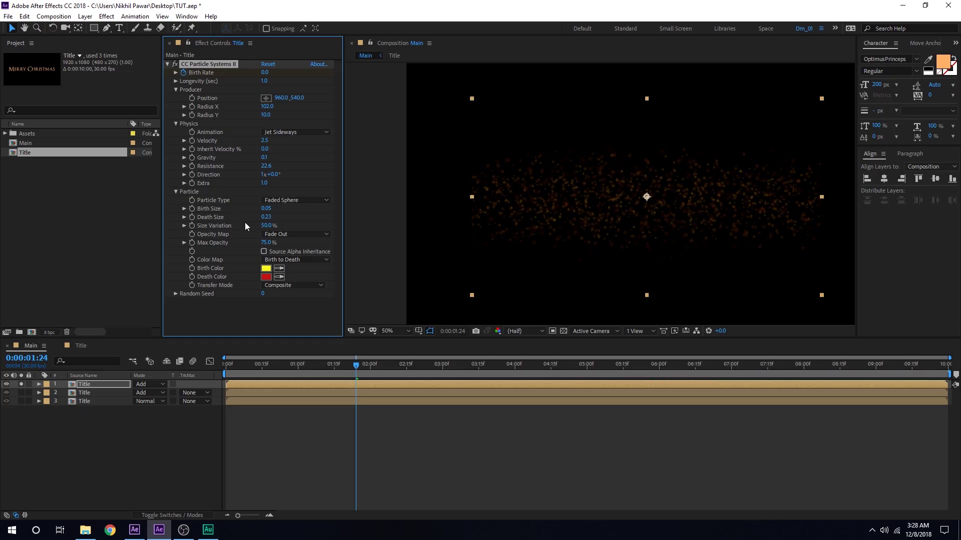
pyautogui.click(267, 216)
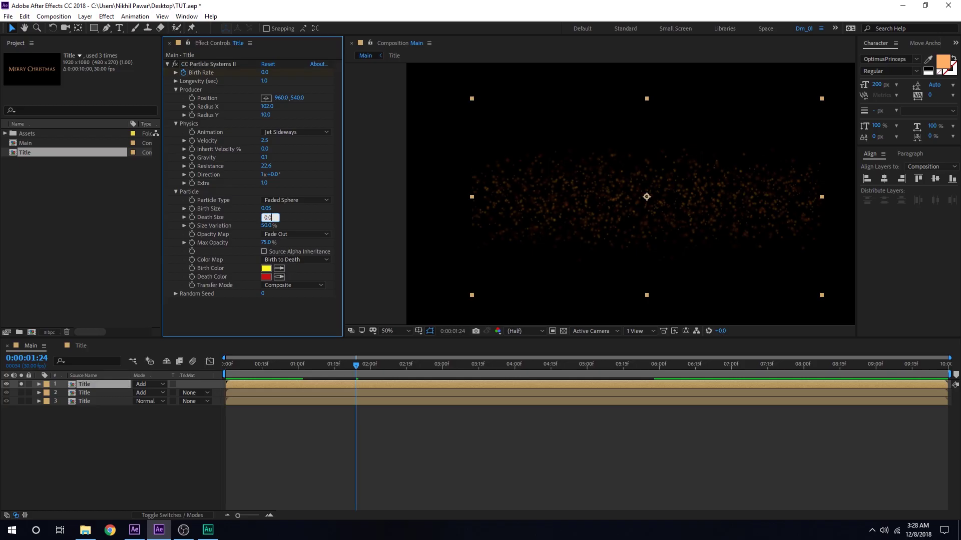
pyautogui.press('Return')
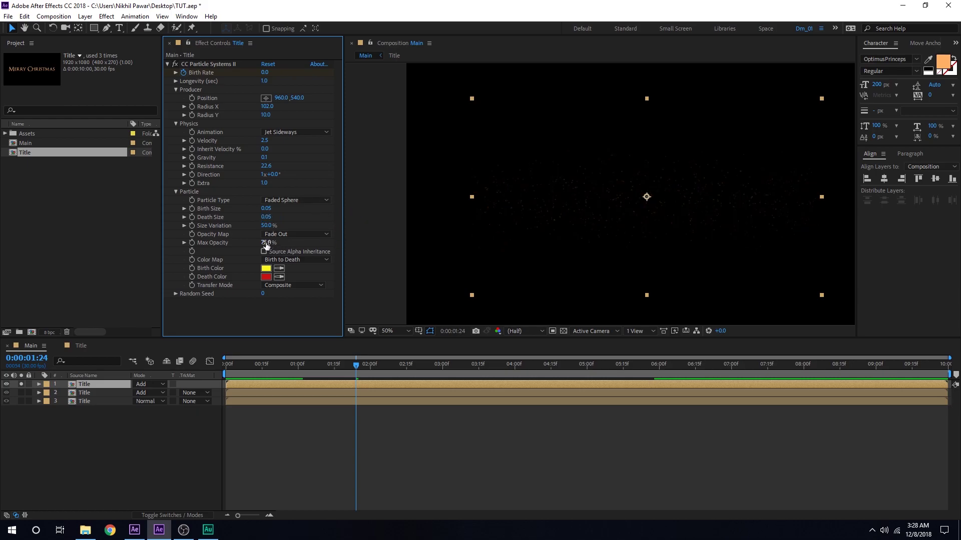
# Set the particle Size Variation to 0%, Max Opacity to 100% and Death Color to orange
pyautogui.moveTo(266, 243); pyautogui.dragTo(278, 226)
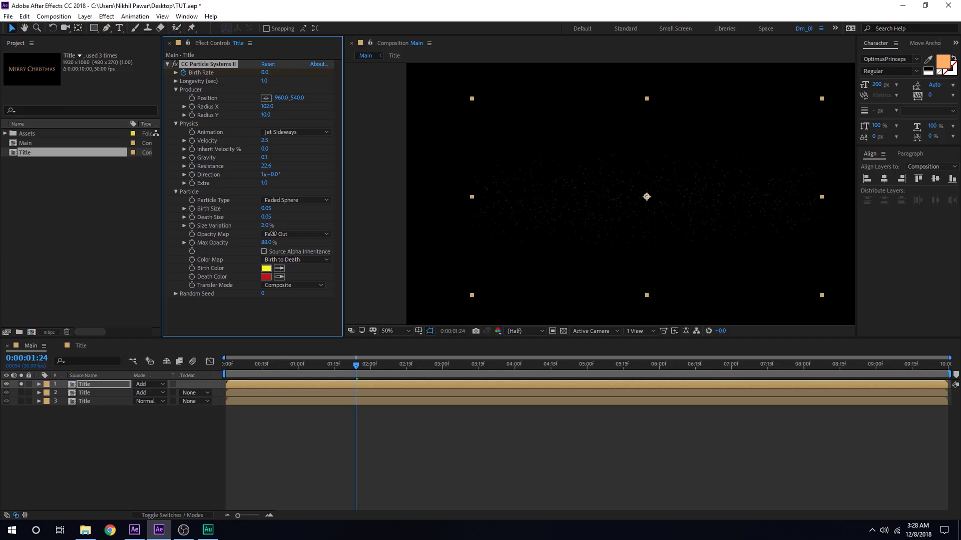
pyautogui.click(269, 277)
pyautogui.click(687, 275)
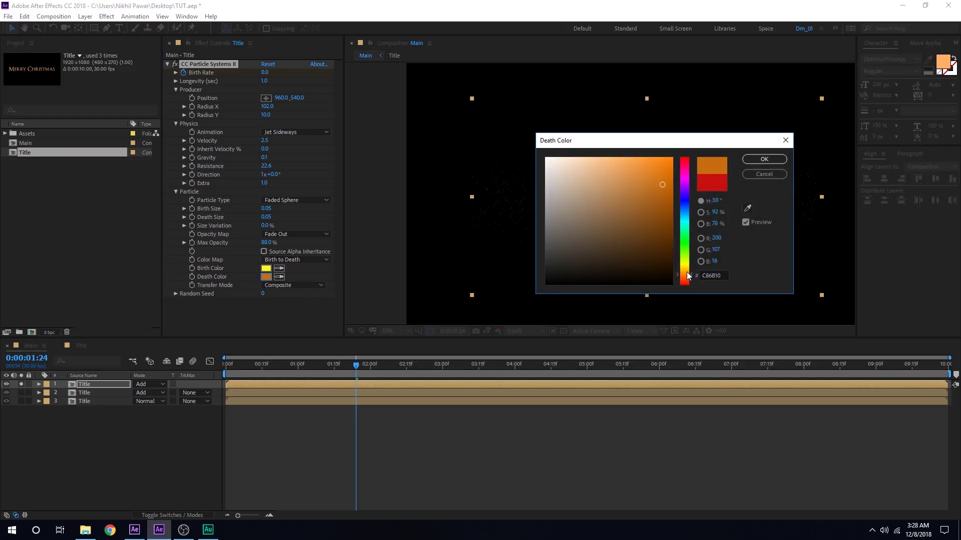
pyautogui.click(762, 159)
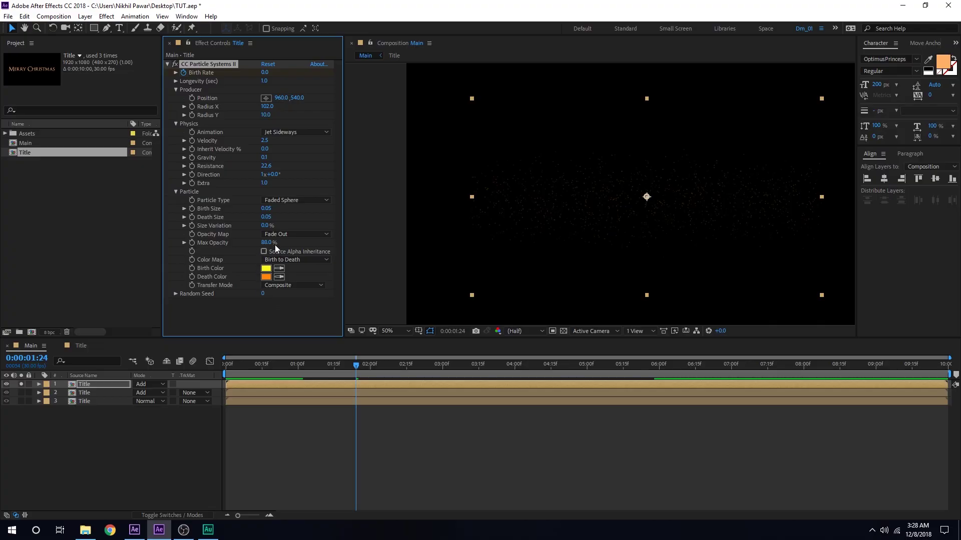
pyautogui.moveTo(265, 243); pyautogui.dragTo(273, 243)
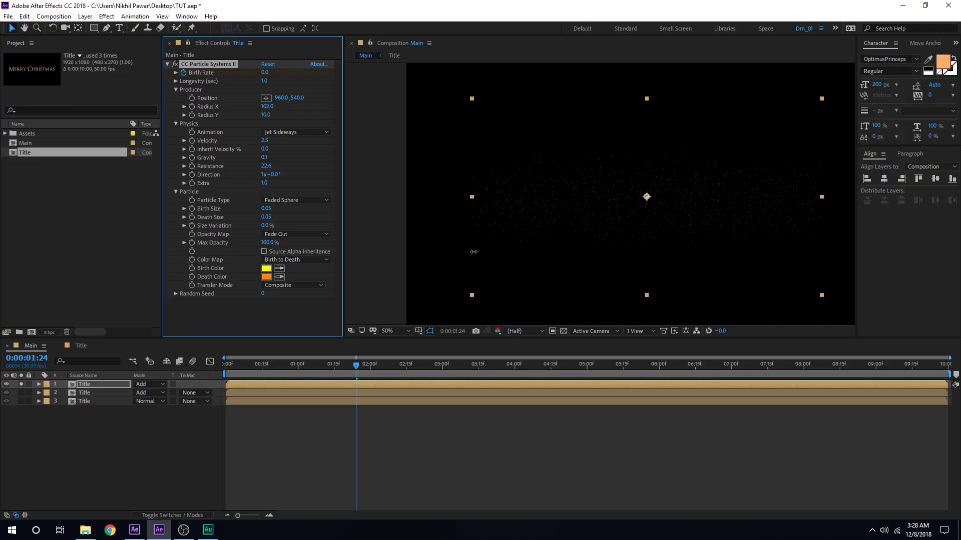
# Set the particle Birth Size to 0.10 and Death Size to 0.12, and change the Birth Color to orange FA9120
pyautogui.moveTo(354, 375); pyautogui.dragTo(350, 375)
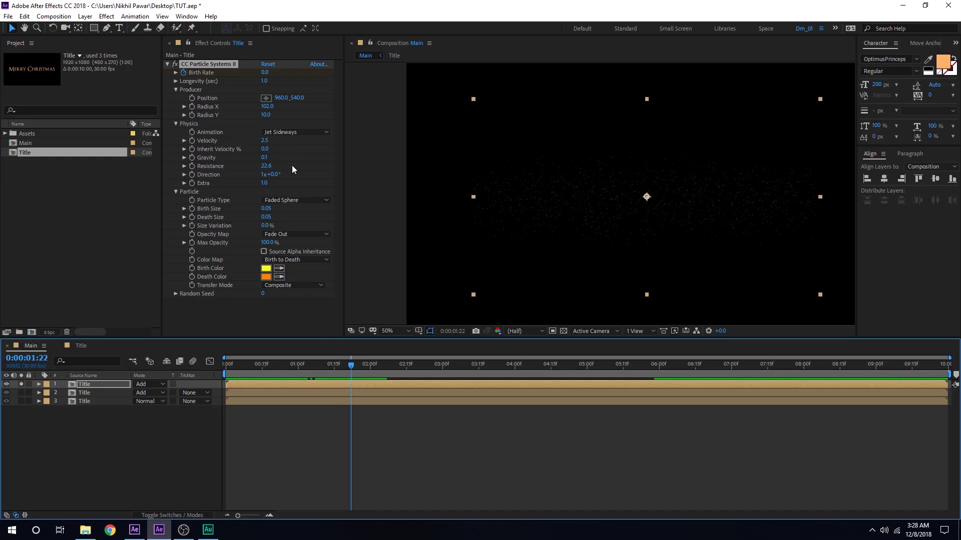
pyautogui.moveTo(268, 208); pyautogui.dragTo(272, 207)
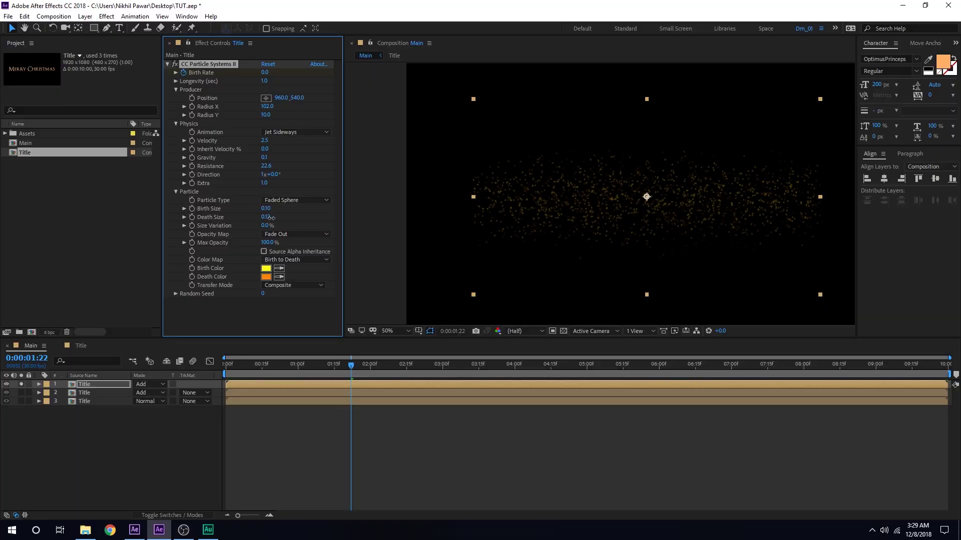
pyautogui.click(266, 268)
pyautogui.click(683, 273)
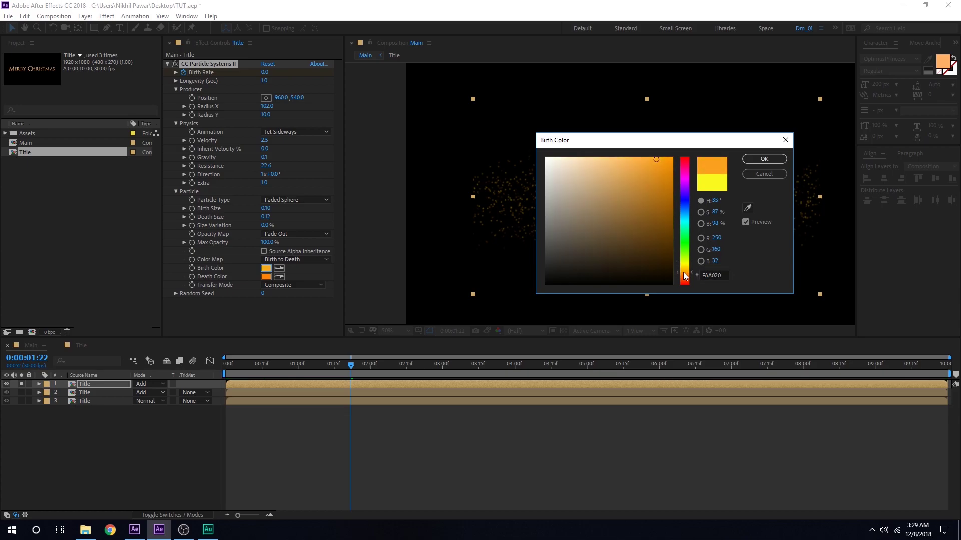
pyautogui.click(764, 159)
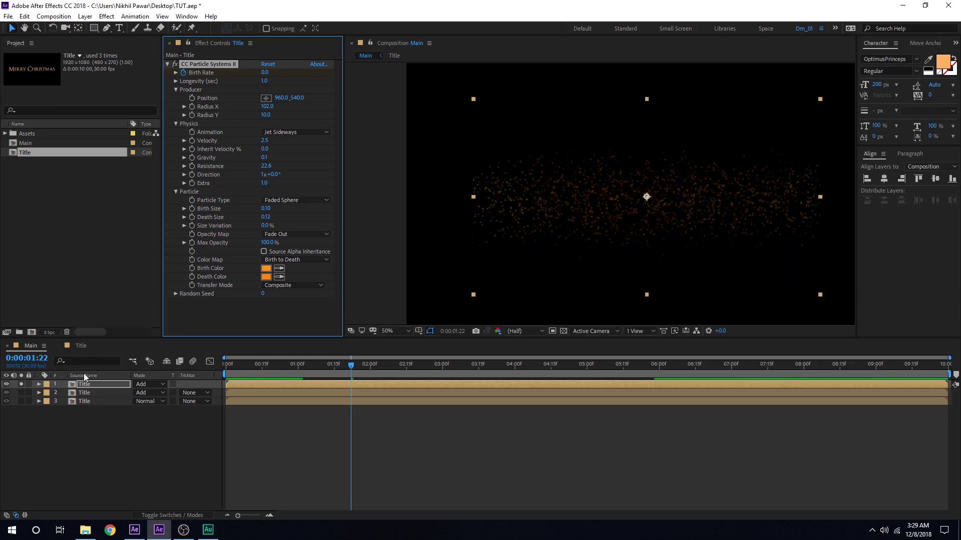
# Unsolo the top Title layer, preview it, and reveal its keyframes to move the Birth Rate pair to about 0:00:01:05
pyautogui.click(21, 384)
pyautogui.moveTo(279, 367); pyautogui.dragTo(313, 401)
pyautogui.press('space')
pyautogui.click(293, 383)
pyautogui.press('u')
pyautogui.moveTo(304, 363); pyautogui.dragTo(341, 388)
# Change the particle Birth Color to golden yellow and preview the animation from the start
pyautogui.click(265, 268)
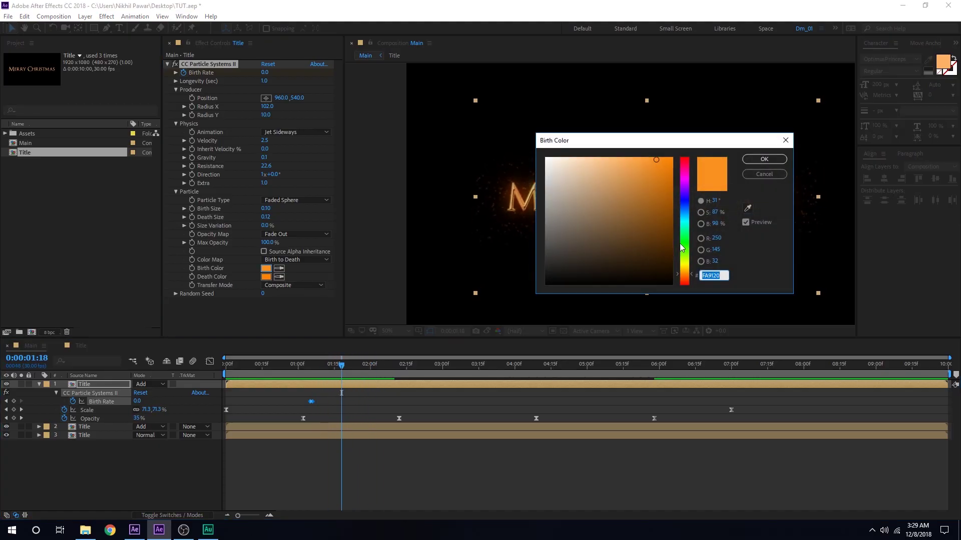
pyautogui.moveTo(685, 273); pyautogui.dragTo(685, 268)
pyautogui.click(764, 159)
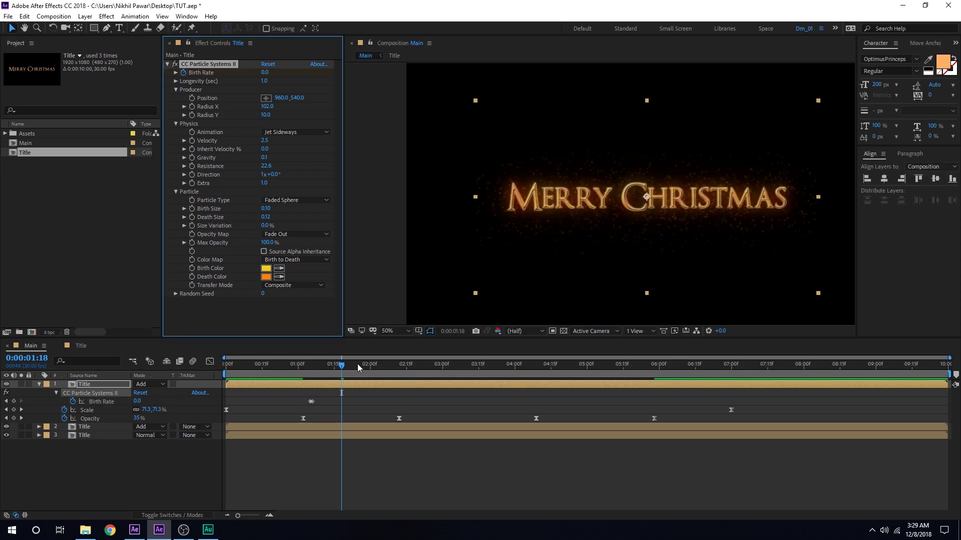
pyautogui.moveTo(357, 364); pyautogui.dragTo(230, 385)
pyautogui.press('space')
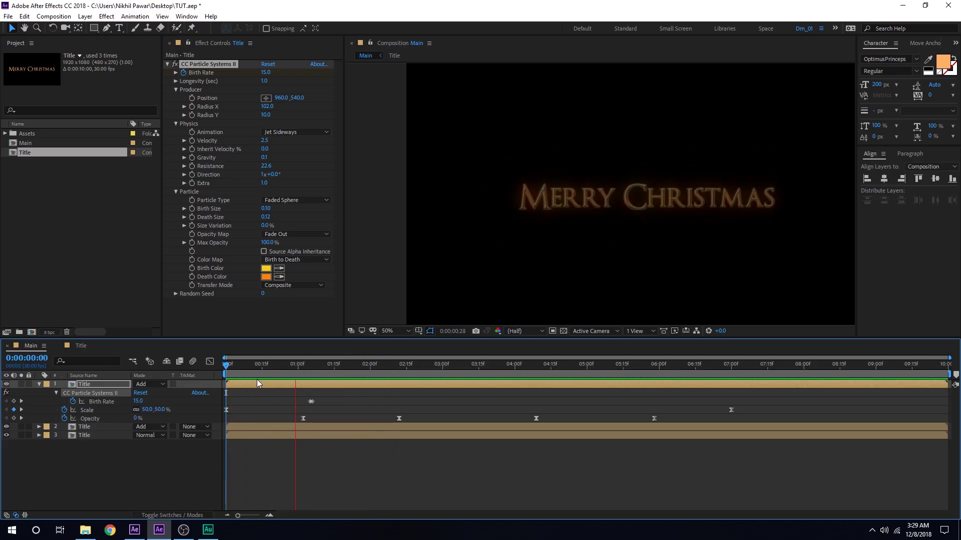
# Move the second Birth Rate keyframe to about 0:00:01:10 and return to the start of the timeline
pyautogui.click(315, 372)
pyautogui.moveTo(315, 372); pyautogui.dragTo(350, 372)
pyautogui.moveTo(311, 402); pyautogui.dragTo(317, 403)
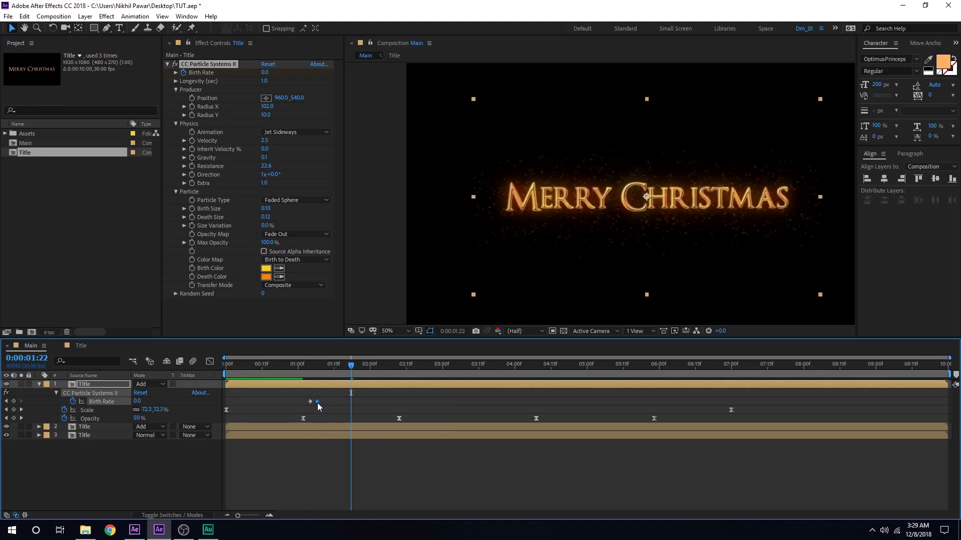
pyautogui.click(308, 363)
pyautogui.moveTo(308, 364); pyautogui.dragTo(345, 364)
pyautogui.moveTo(317, 402); pyautogui.dragTo(321, 402)
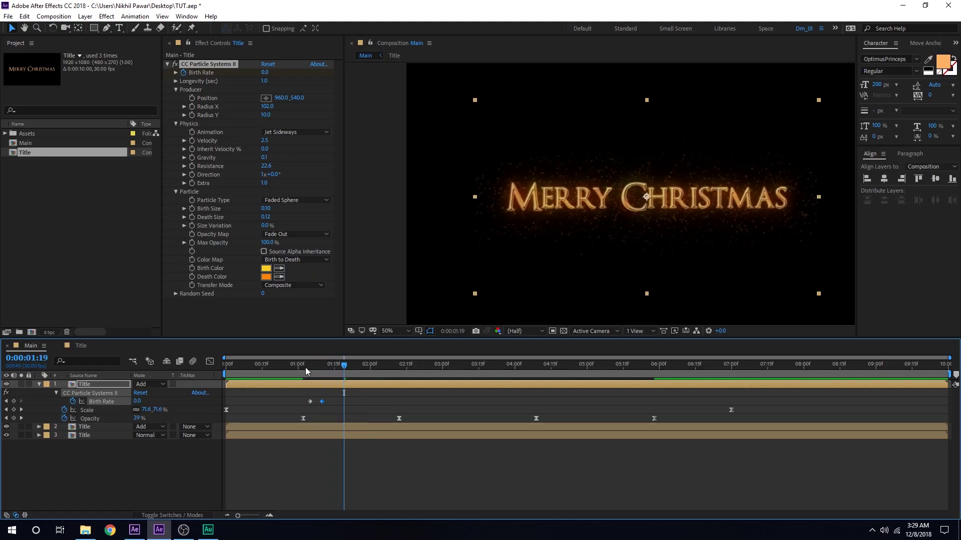
pyautogui.click(305, 367)
pyautogui.moveTo(306, 368); pyautogui.dragTo(211, 385)
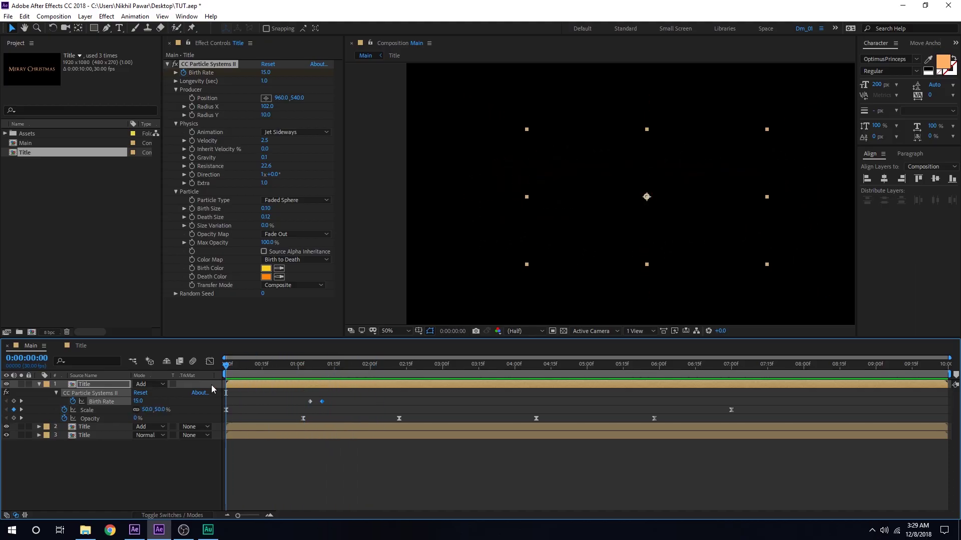
# Shift both Birth Rate keyframes a few frames earlier and preview the animation
pyautogui.click(312, 365)
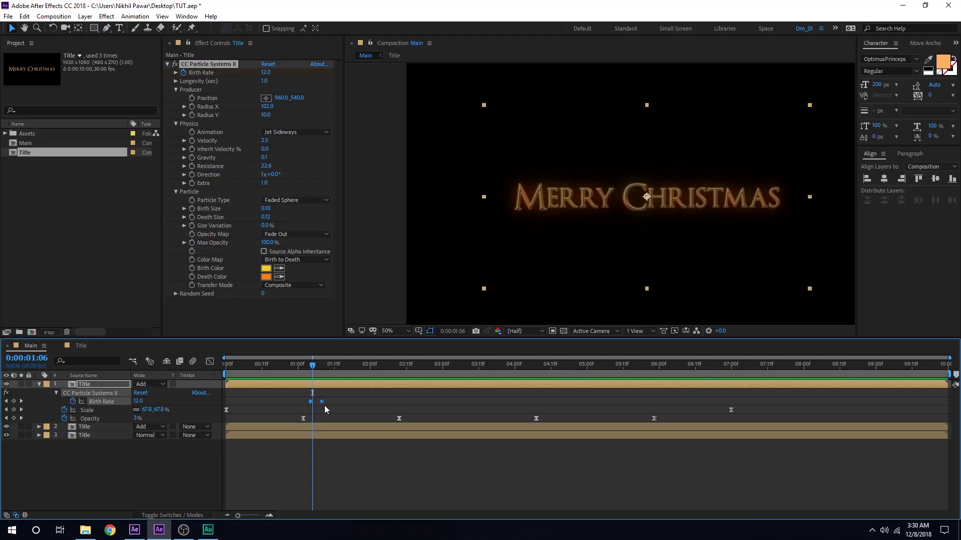
pyautogui.moveTo(314, 402); pyautogui.dragTo(307, 402)
pyautogui.moveTo(293, 368); pyautogui.dragTo(468, 414)
pyautogui.press('space')
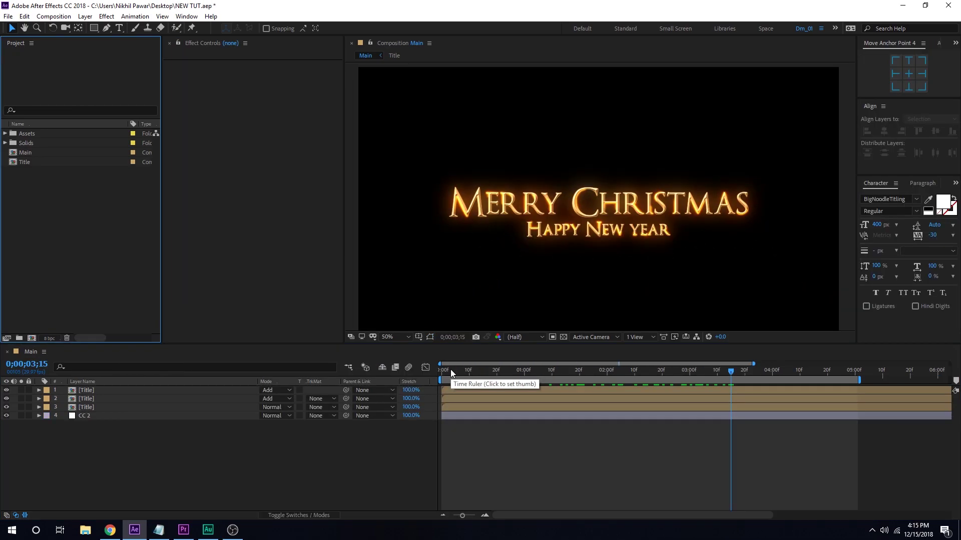
# Scrub through the title animation, open the BG Particles footage from the Assets folder, and examine it along its duration
pyautogui.moveTo(451, 373); pyautogui.dragTo(563, 390)
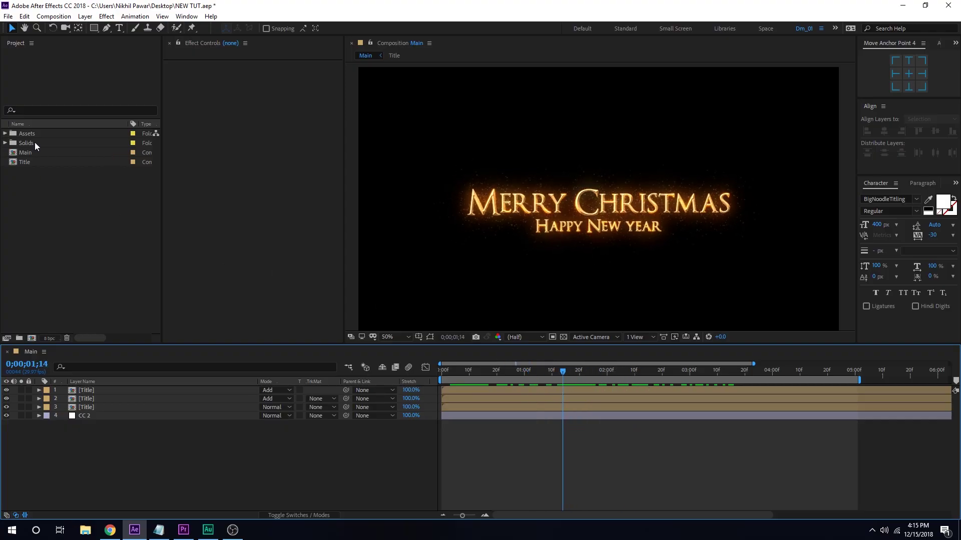
pyautogui.click(5, 133)
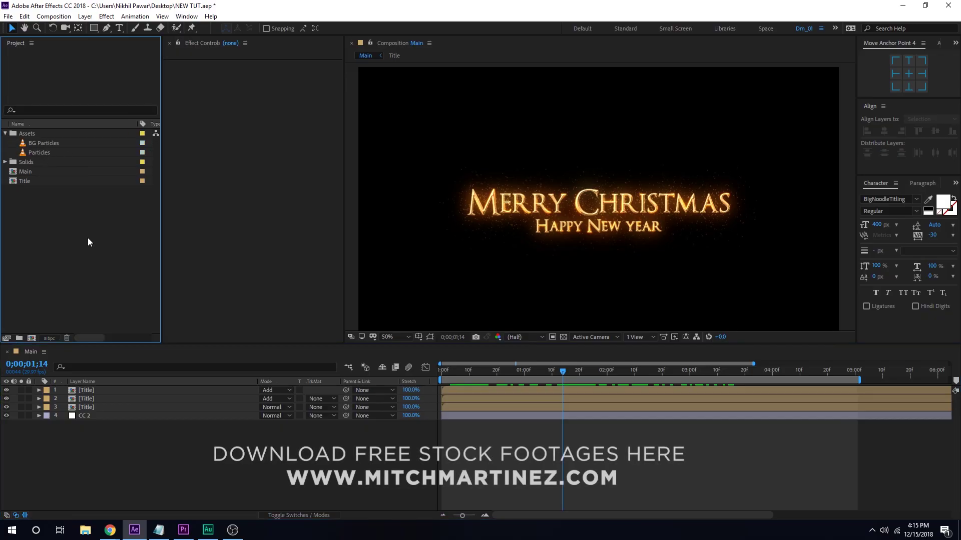
pyautogui.doubleClick(40, 144)
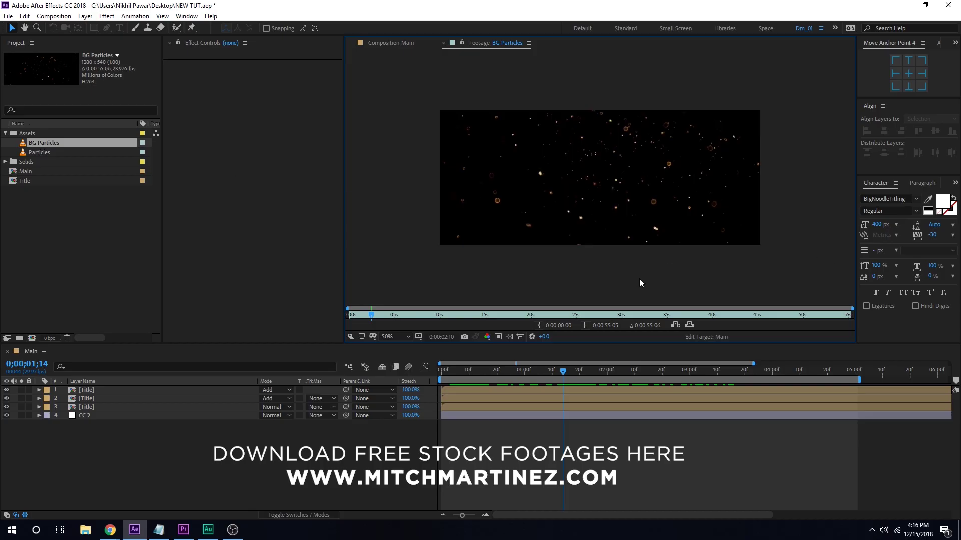
pyautogui.moveTo(436, 316); pyautogui.dragTo(622, 315)
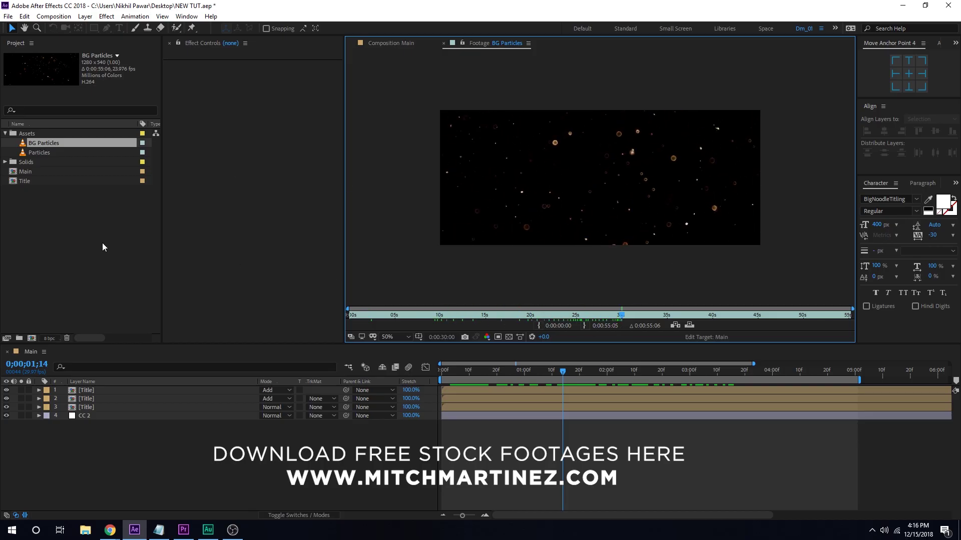
pyautogui.click(42, 228)
pyautogui.click(40, 153)
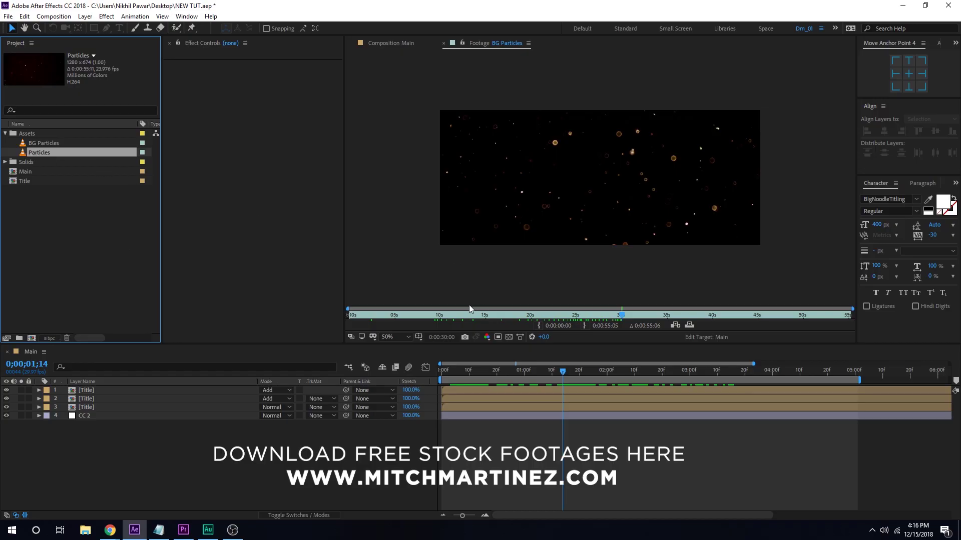
pyautogui.moveTo(528, 316); pyautogui.dragTo(567, 317)
pyautogui.click(96, 215)
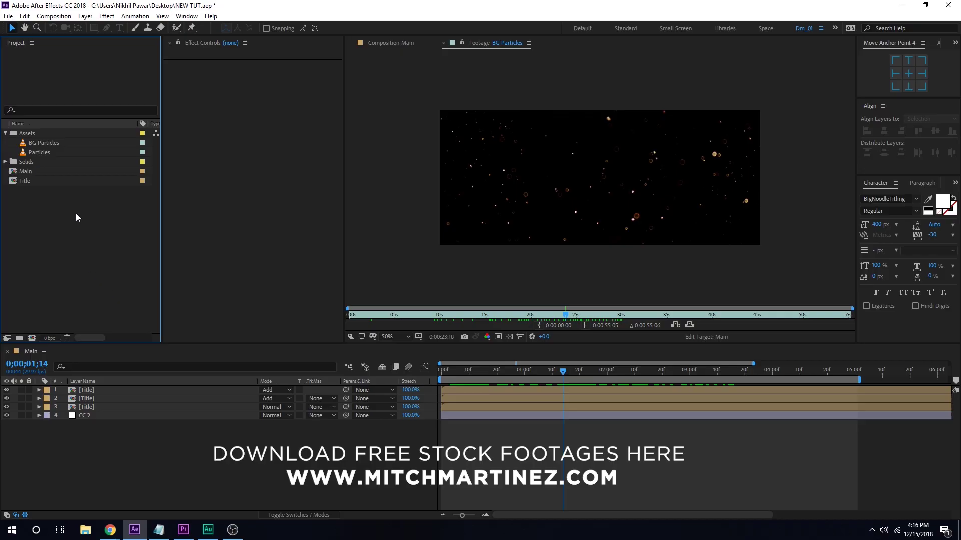
# Add the BG Particles footage beneath the Title layers in the Main composition and delete the CC 2 layer
pyautogui.click(389, 43)
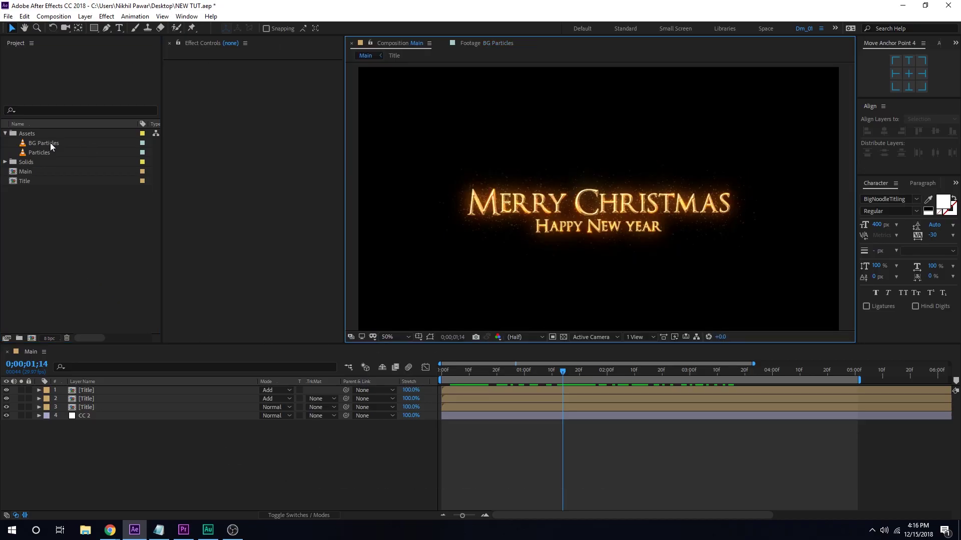
pyautogui.moveTo(50, 145); pyautogui.dragTo(121, 453)
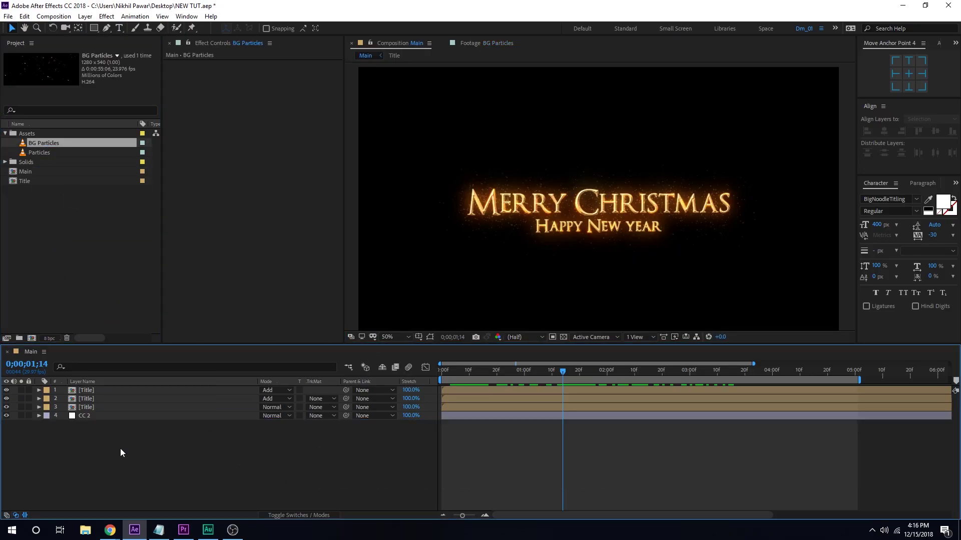
pyautogui.click(88, 416)
pyautogui.press('Delete')
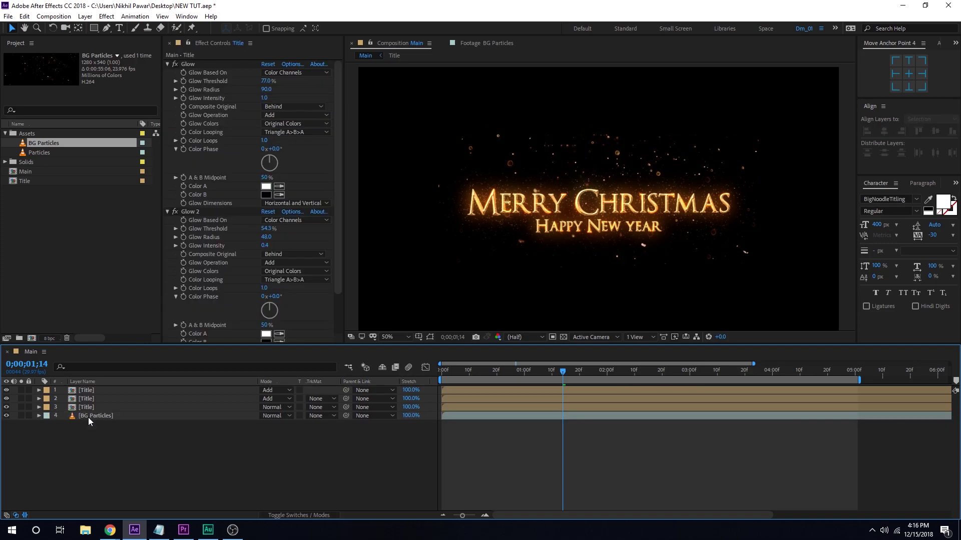
# Scale the BG Particles layer to 193% so it fills the frame, and preview the animation
pyautogui.click(88, 417)
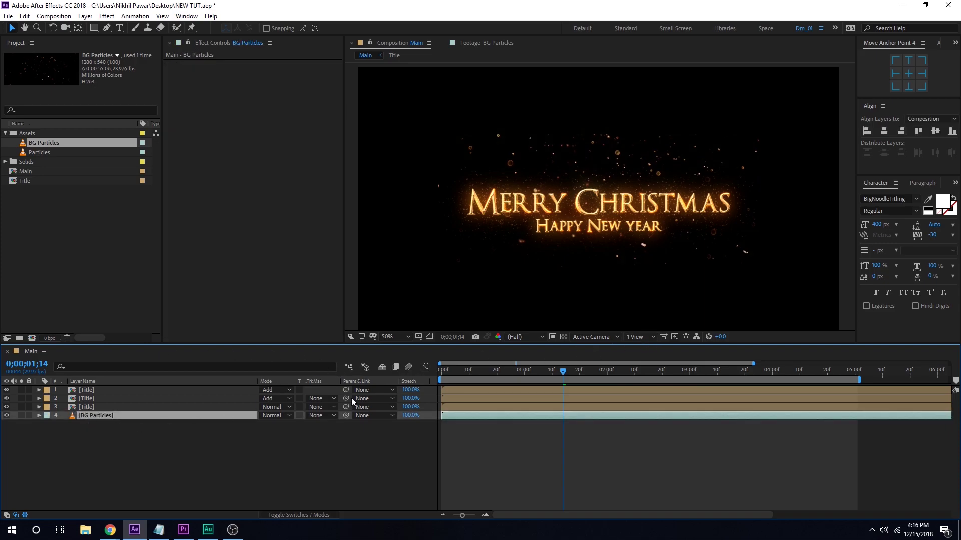
pyautogui.press('s')
pyautogui.moveTo(294, 424); pyautogui.dragTo(335, 426)
pyautogui.scroll(-1, 496, 322)
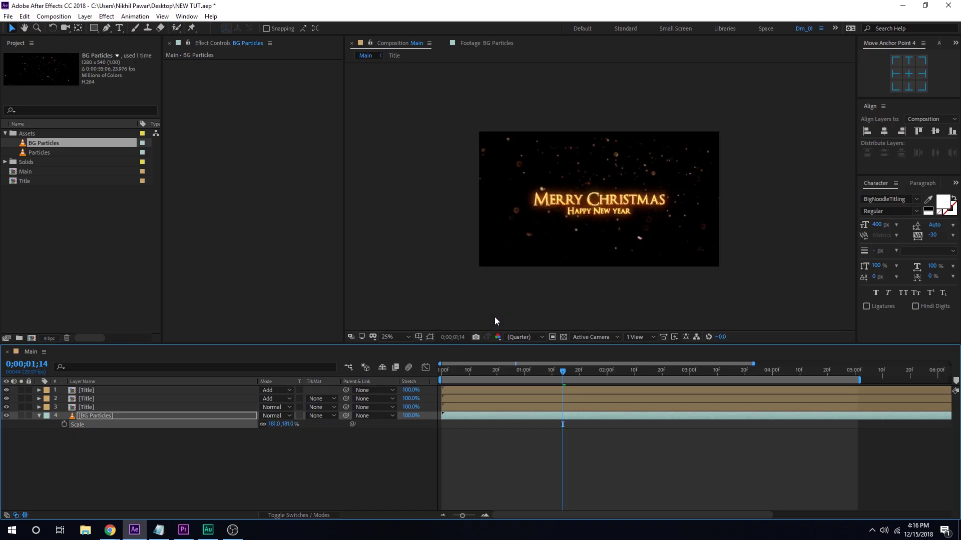
pyautogui.scroll(1, 496, 321)
pyautogui.moveTo(293, 425); pyautogui.dragTo(299, 424)
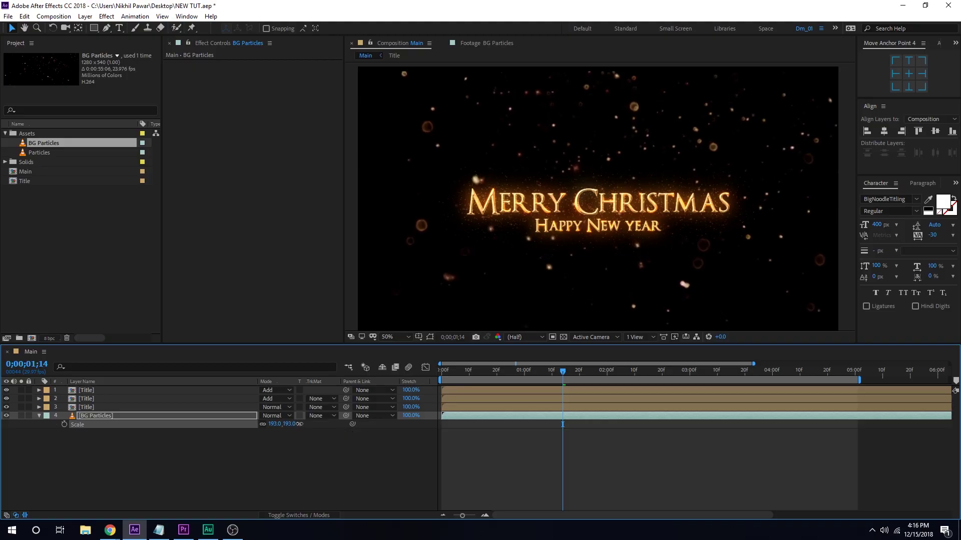
pyautogui.moveTo(464, 381); pyautogui.dragTo(663, 378)
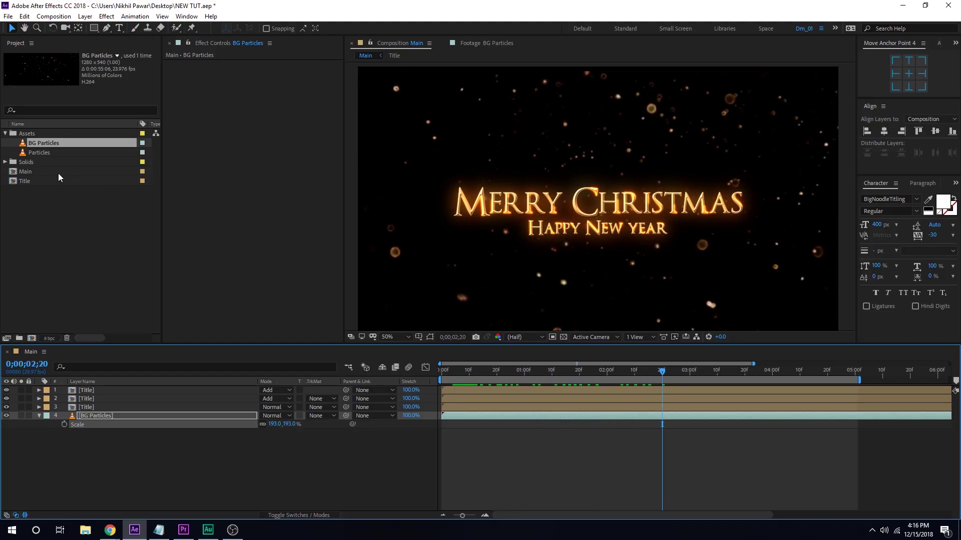
# Add the Particles footage above BG Particles, set its blend mode to Screen, and scale it to 176%
pyautogui.moveTo(39, 157); pyautogui.dragTo(125, 416)
pyautogui.press('s')
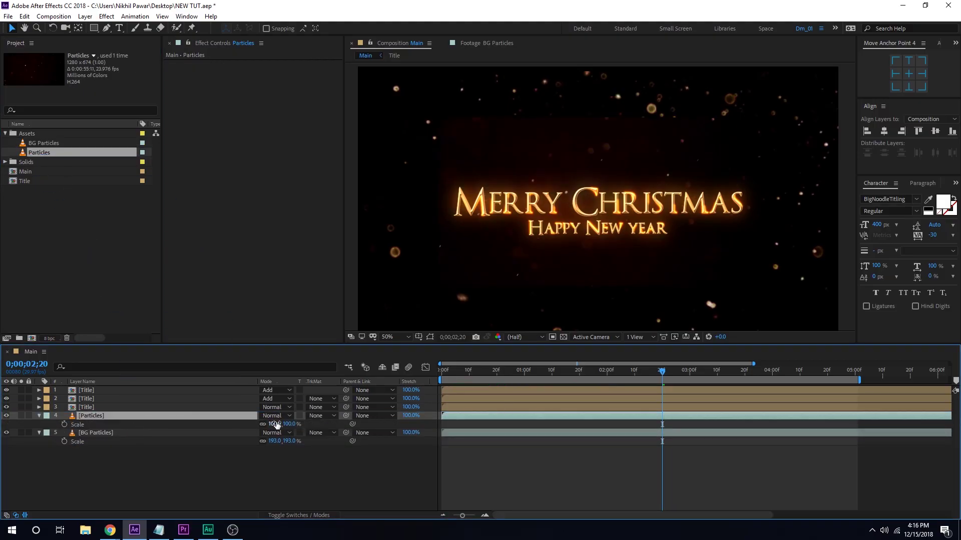
pyautogui.click(275, 416)
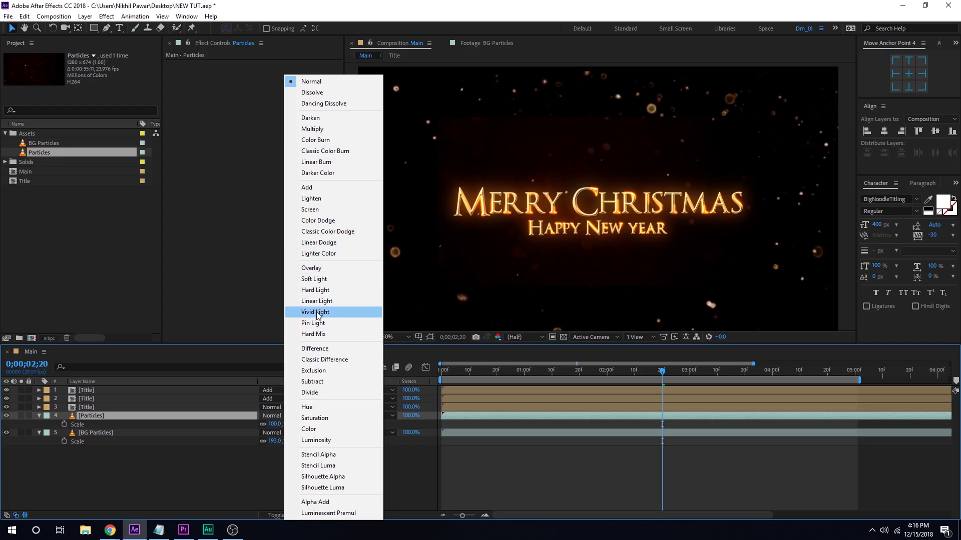
pyautogui.click(318, 210)
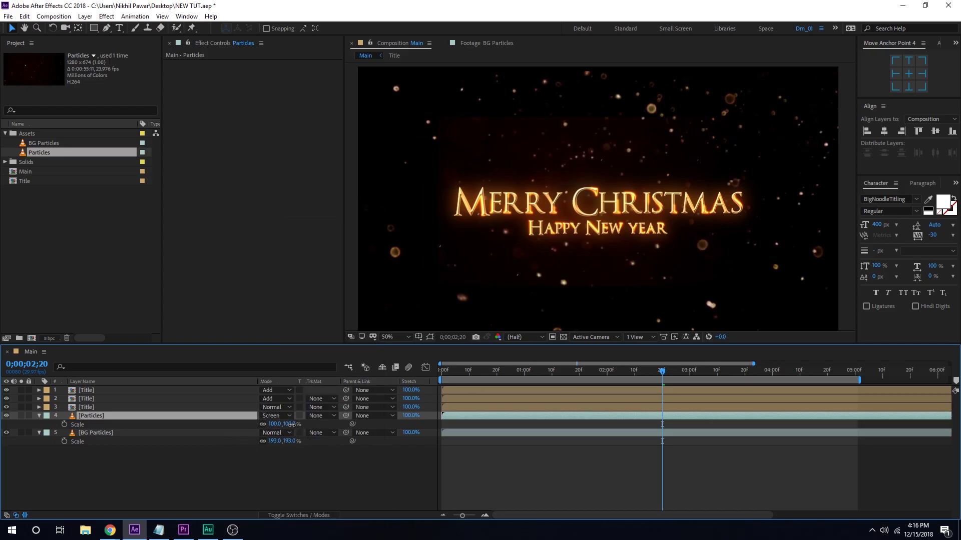
pyautogui.moveTo(283, 424); pyautogui.dragTo(349, 431)
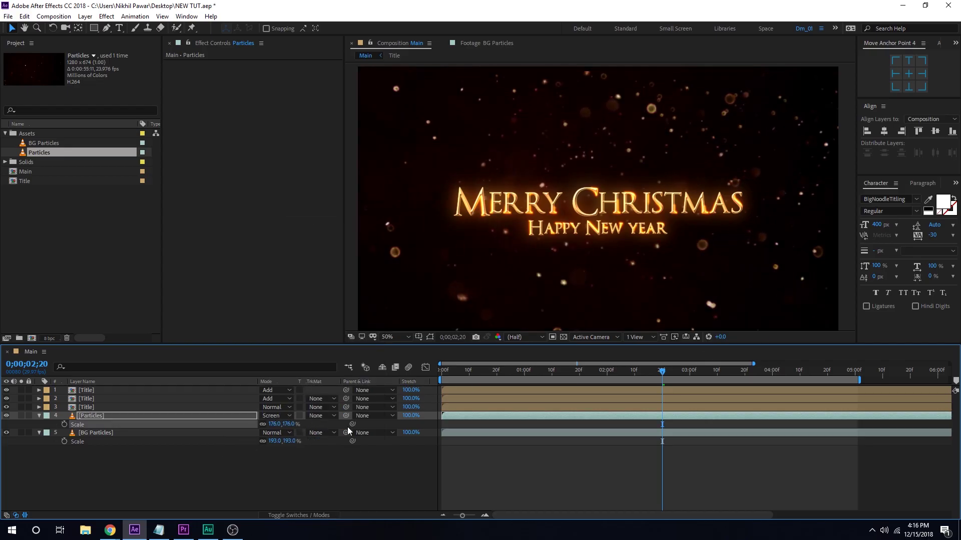
# Open the Particles layer's Rotation value, scrub through the animation, and collapse both particle layers' properties
pyautogui.click(160, 418)
pyautogui.press('r')
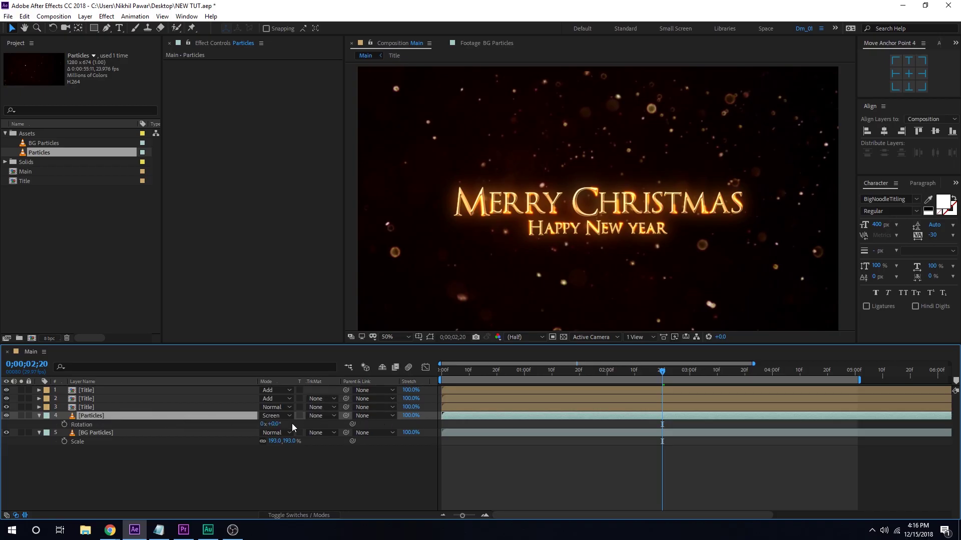
pyautogui.click(276, 424)
pyautogui.click(342, 477)
pyautogui.moveTo(468, 373); pyautogui.dragTo(692, 379)
pyautogui.click(40, 416)
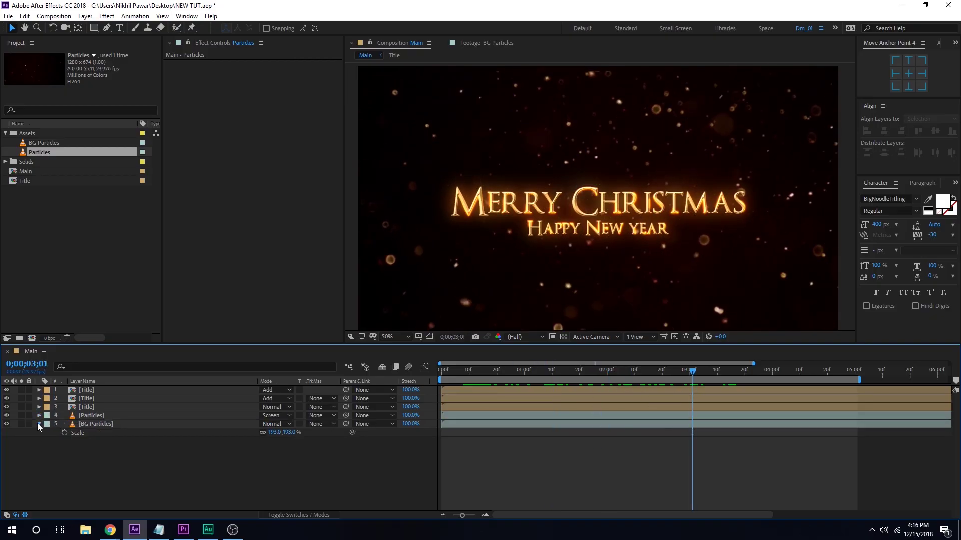
pyautogui.click(39, 424)
# Create an adjustment layer named Glow and place it between the Title layers and the Particles layer
pyautogui.rightClick(80, 453)
pyautogui.moveTo(148, 346)
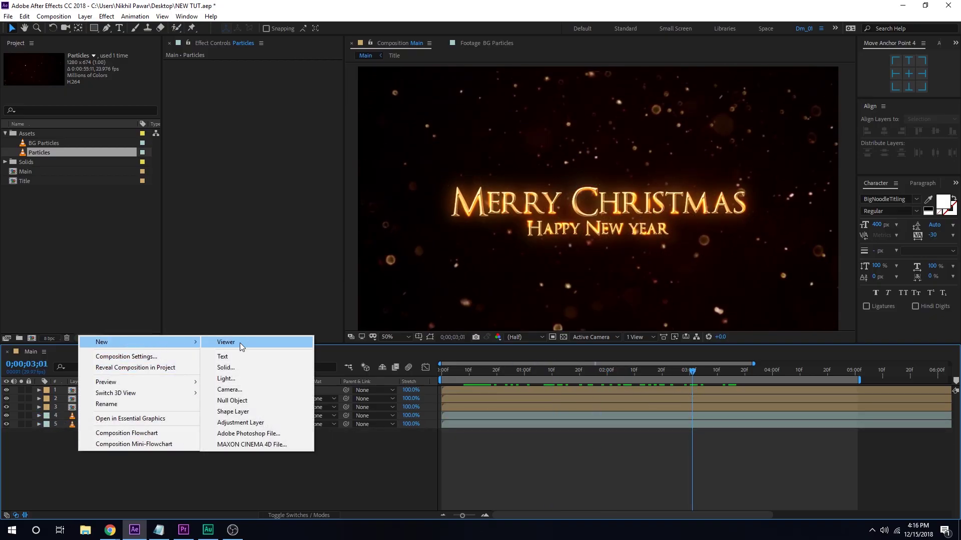
pyautogui.click(240, 423)
pyautogui.press('Return')
pyautogui.write('G')
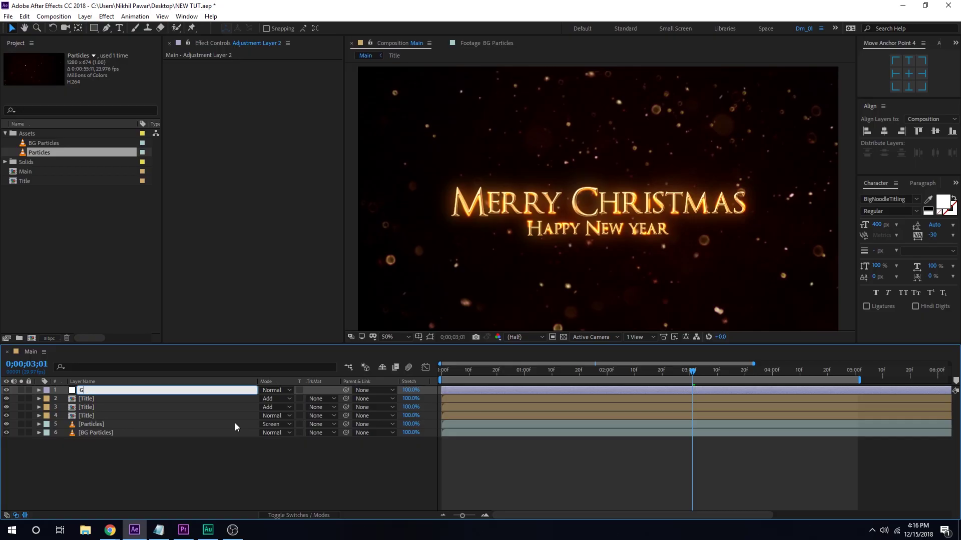
pyautogui.write('low')
pyautogui.press('Return')
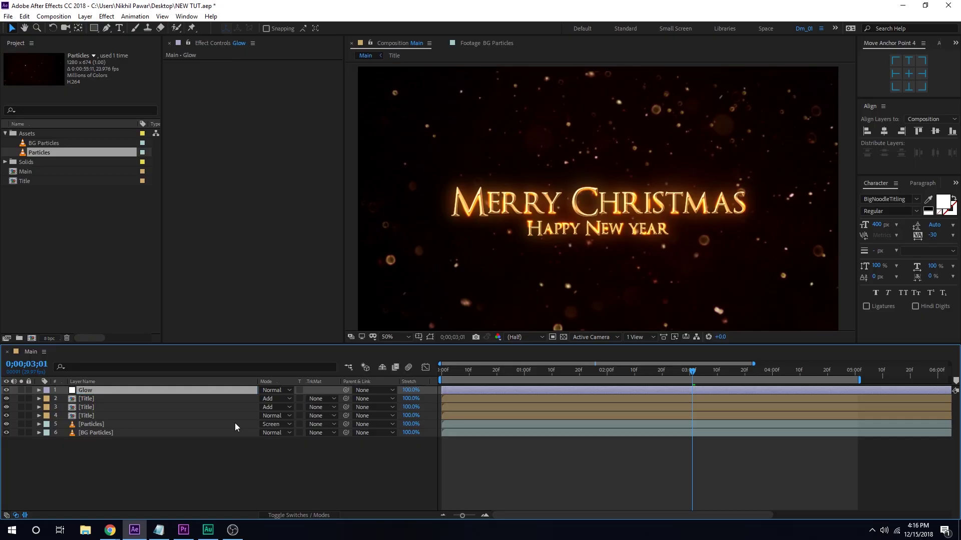
pyautogui.moveTo(89, 395); pyautogui.dragTo(91, 422)
# Apply the Glow effect to the Glow layer with Threshold 39.2% and Radius 39, and preview the animation
pyautogui.hotkey('ctrl', 'space')
pyautogui.write('glo')
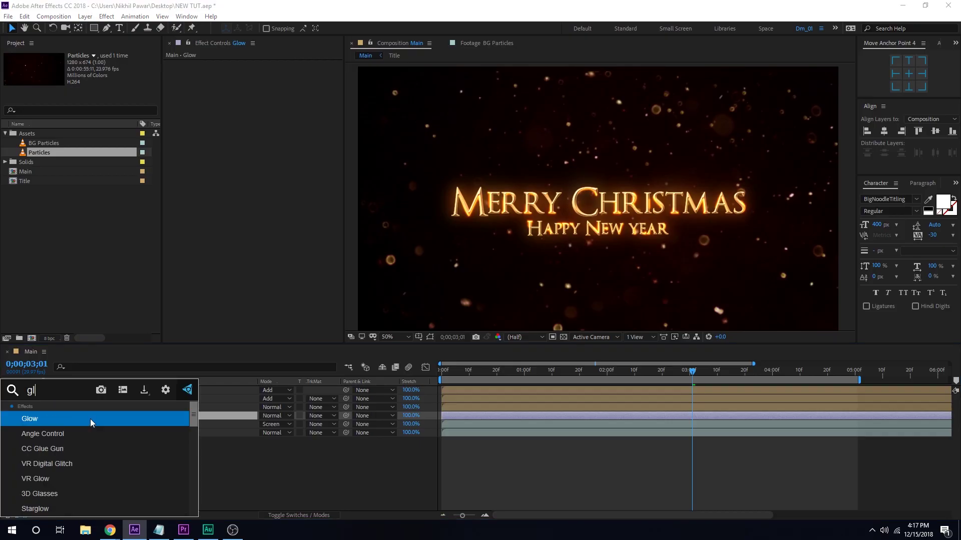
pyautogui.click(64, 420)
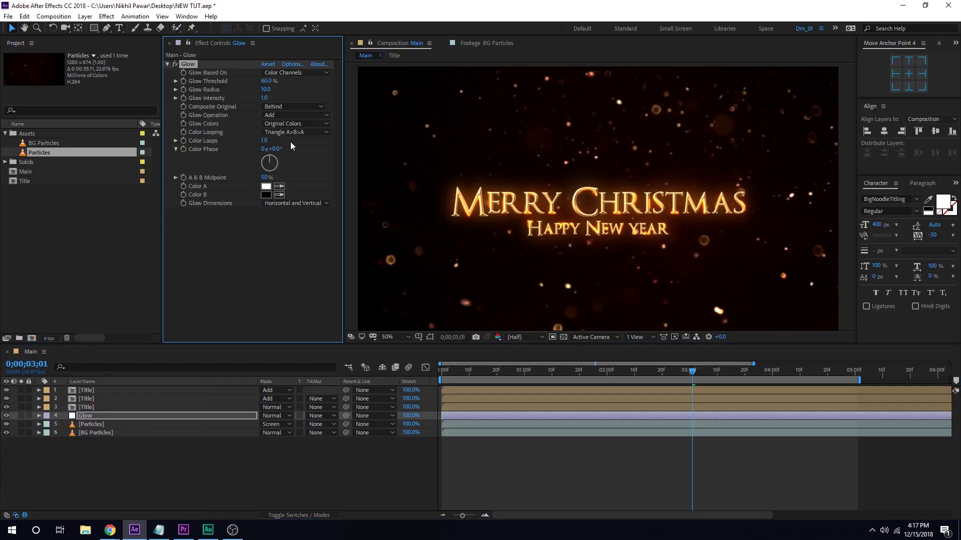
pyautogui.moveTo(265, 81); pyautogui.dragTo(296, 105)
pyautogui.moveTo(451, 373); pyautogui.dragTo(642, 376)
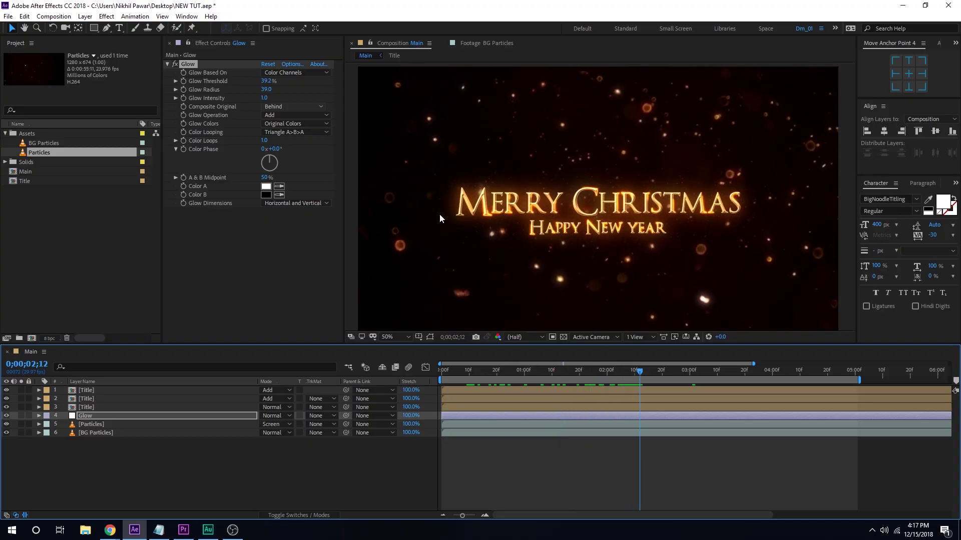
# Create another adjustment layer at the top of the layer stack and name it CC
pyautogui.rightClick(115, 468)
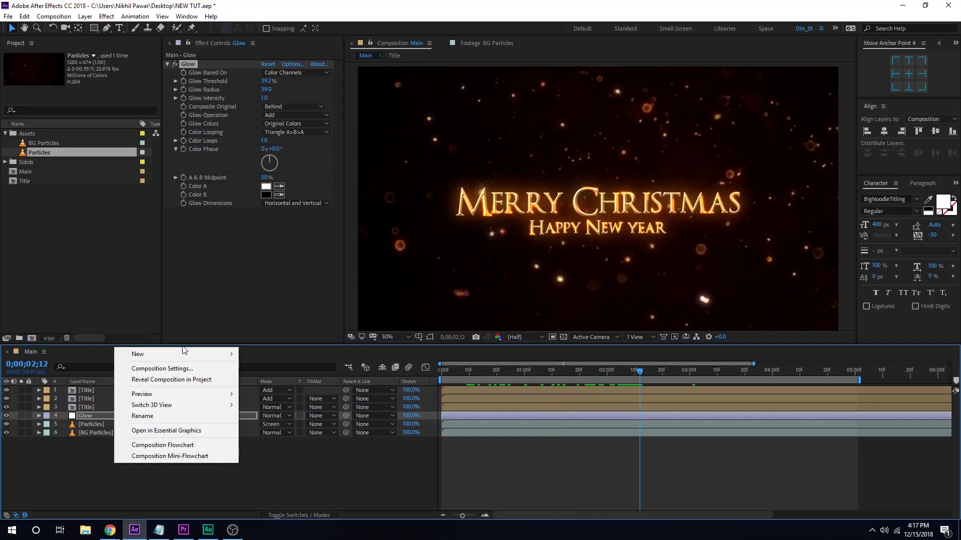
pyautogui.moveTo(189, 354)
pyautogui.click(271, 435)
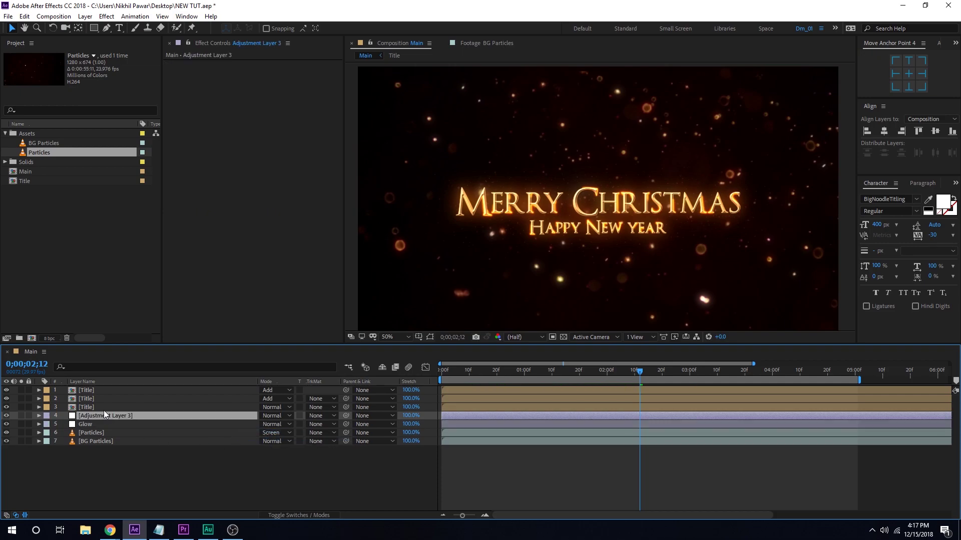
pyautogui.press('Return')
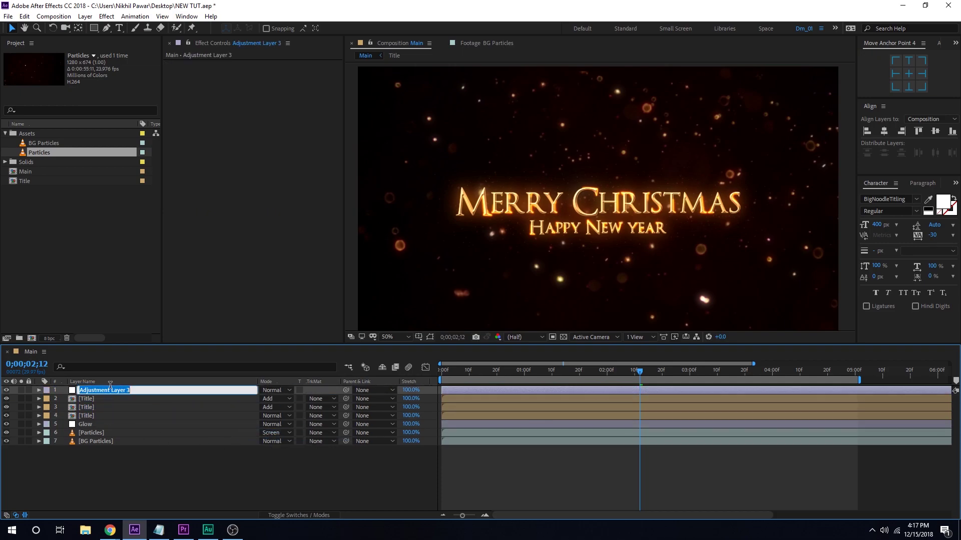
pyautogui.write('CC')
pyautogui.press('Return')
# Apply Curves to the CC layer, raise the RGB curve mainly in the upper tones, and preview the animation
pyautogui.hotkey('ctrl', 'space')
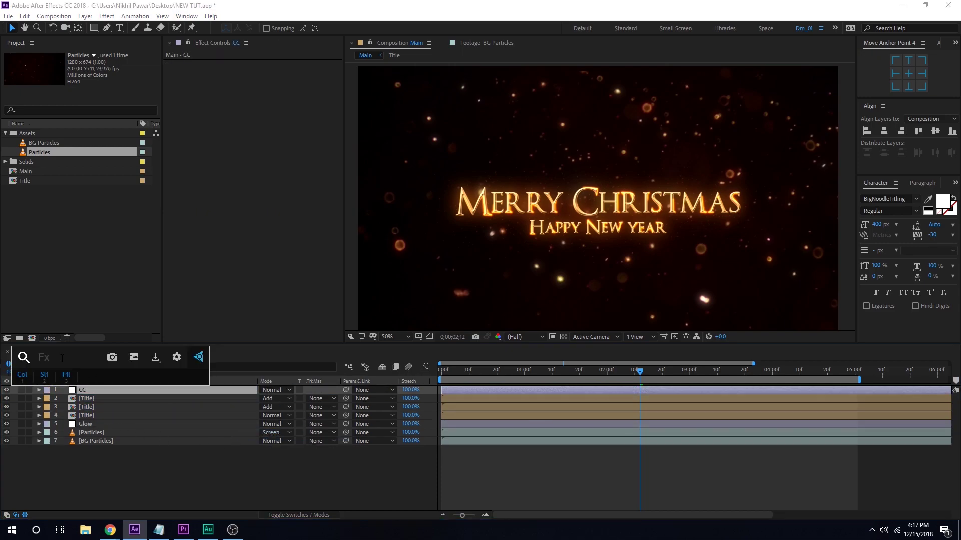
pyautogui.write('cur')
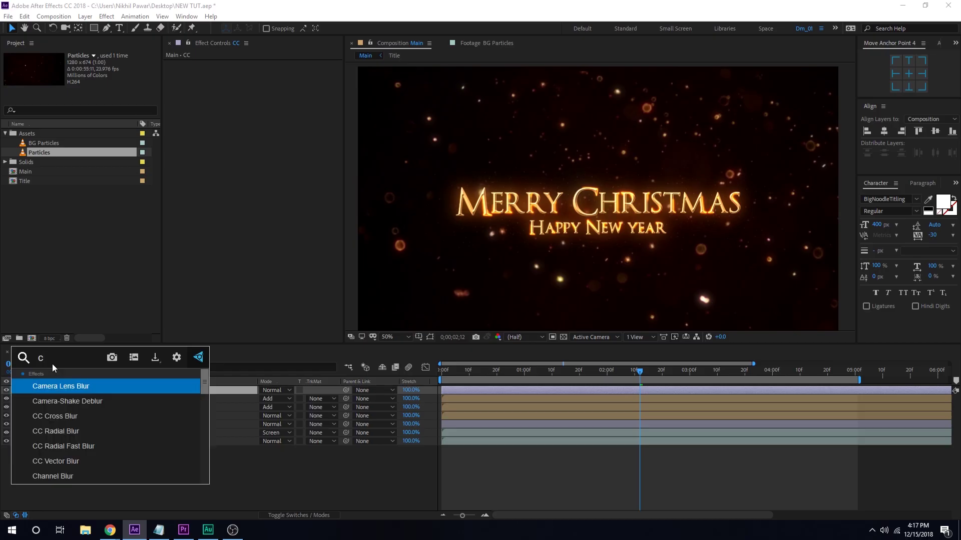
pyautogui.click(44, 386)
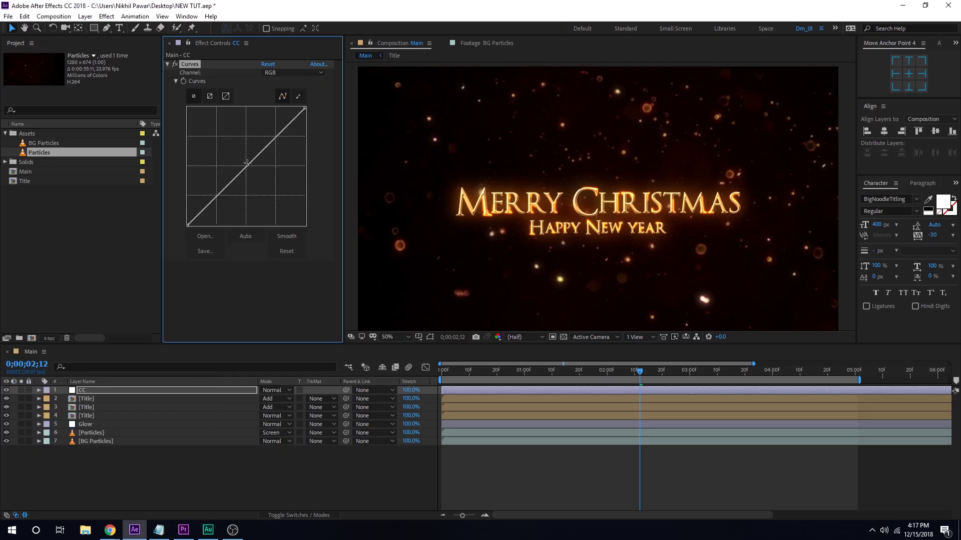
pyautogui.moveTo(212, 193); pyautogui.dragTo(214, 195)
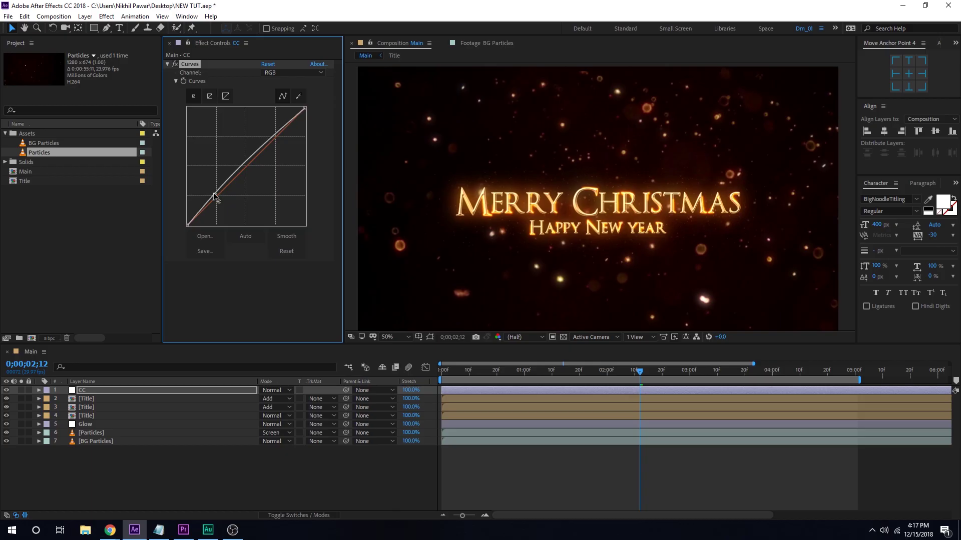
pyautogui.moveTo(271, 139); pyautogui.dragTo(268, 133)
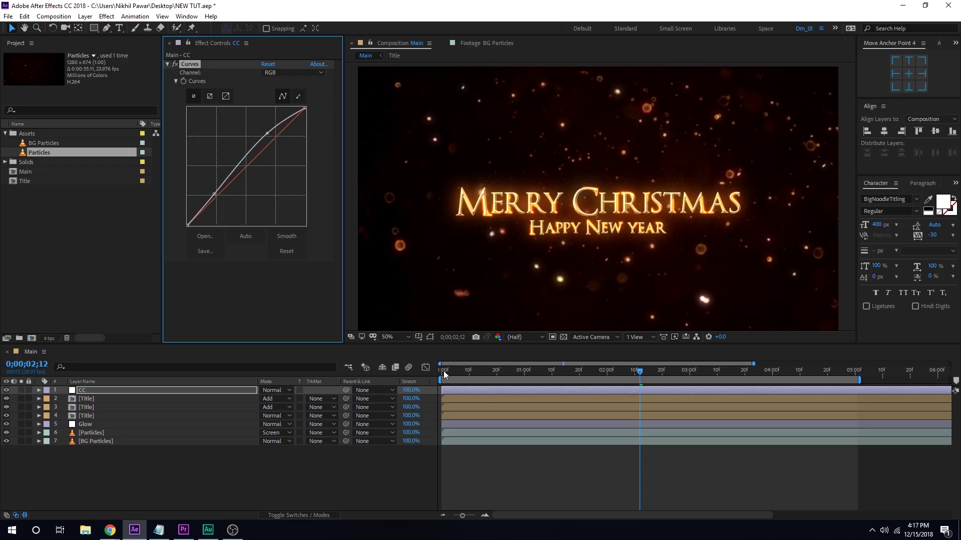
pyautogui.moveTo(457, 371); pyautogui.dragTo(785, 395)
pyautogui.press('space')
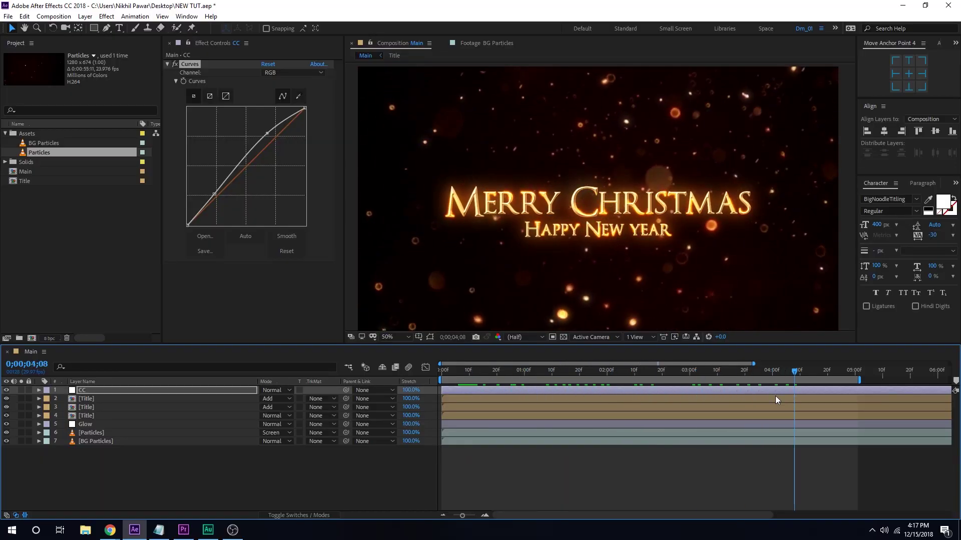
pyautogui.moveTo(506, 375); pyautogui.dragTo(527, 375)
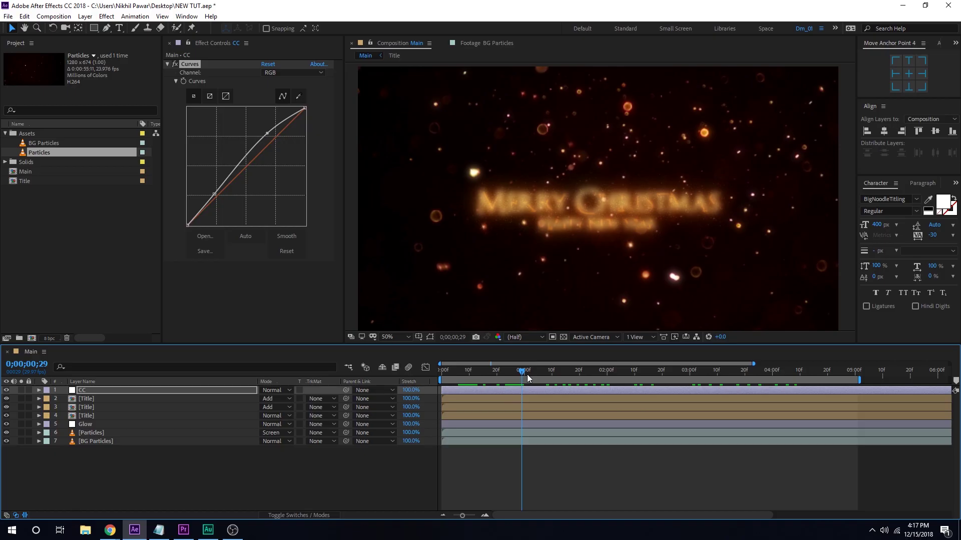